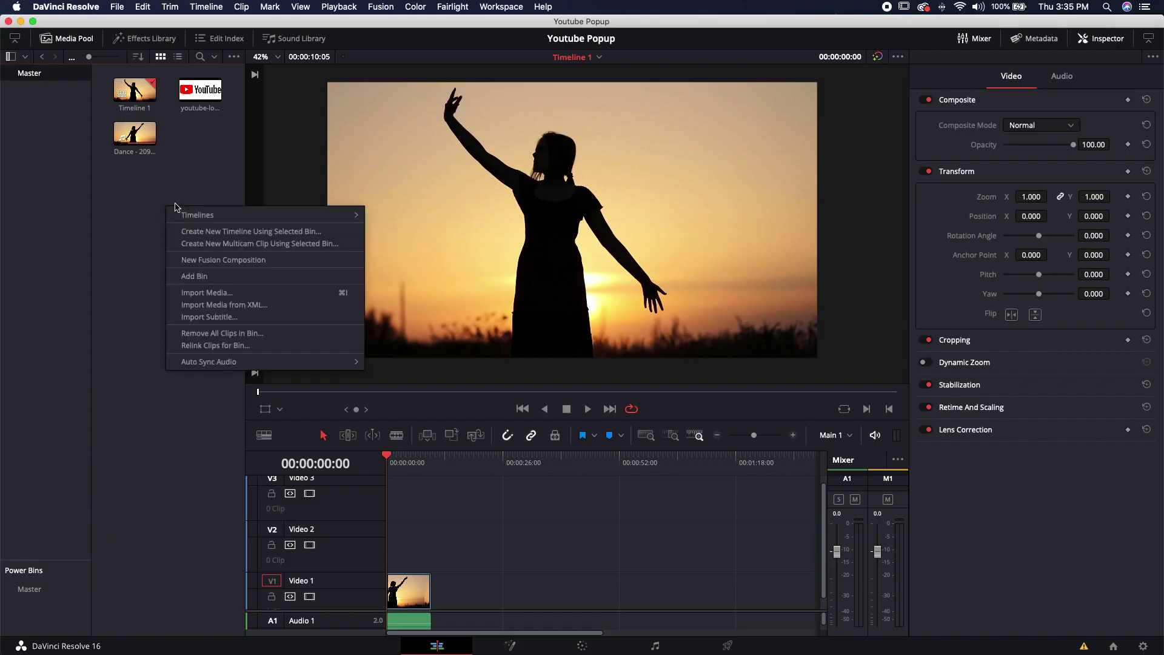
# - Create a new Fusion composition named Fusion Composition 1, place it at the start of Video 2, and open it for node editing
pyautogui.click(190, 259)
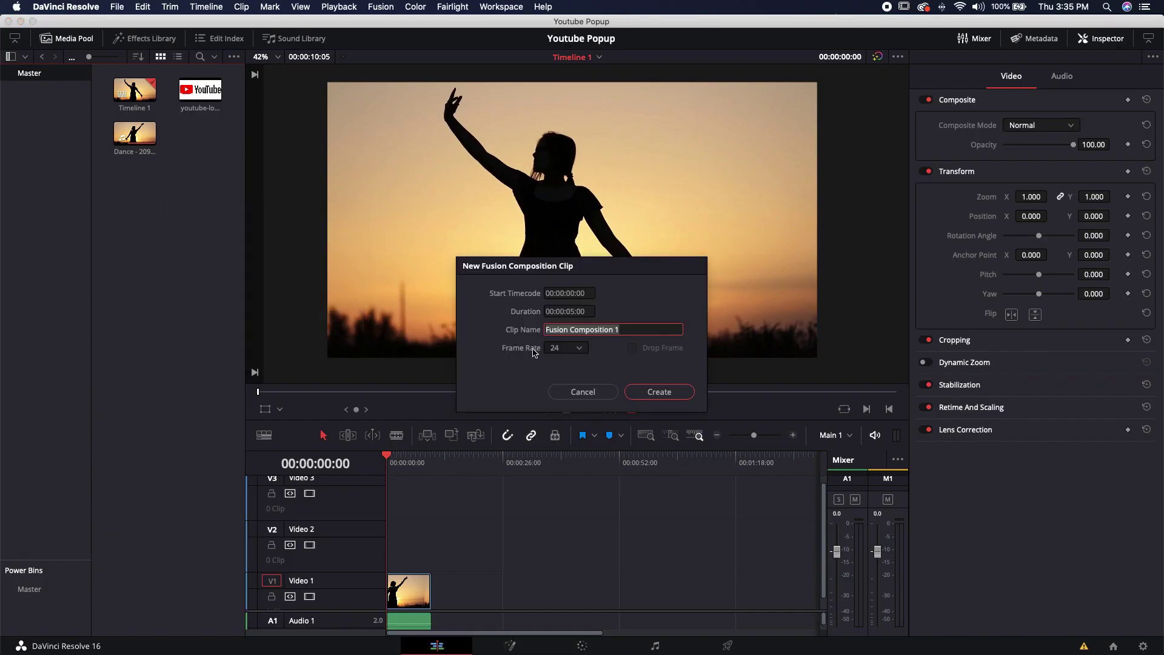
pyautogui.click(658, 391)
pyautogui.moveTo(200, 133); pyautogui.dragTo(389, 545)
pyautogui.click(502, 647)
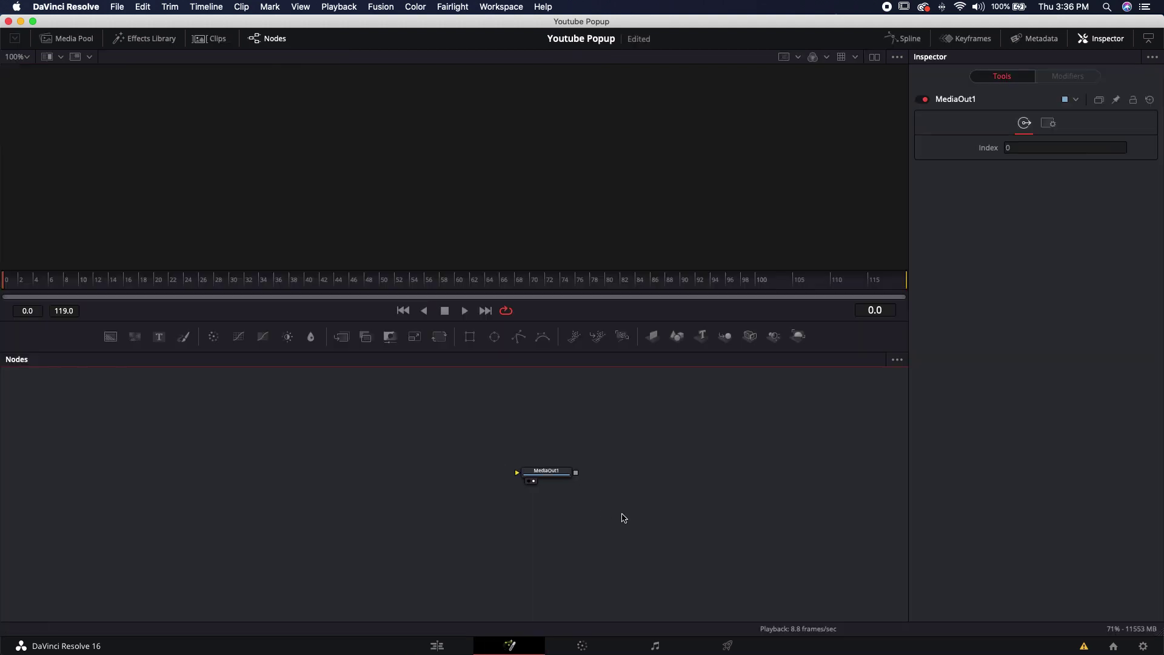
# - Bring the YouTube logo image from the media pool into the node graph
pyautogui.click(66, 38)
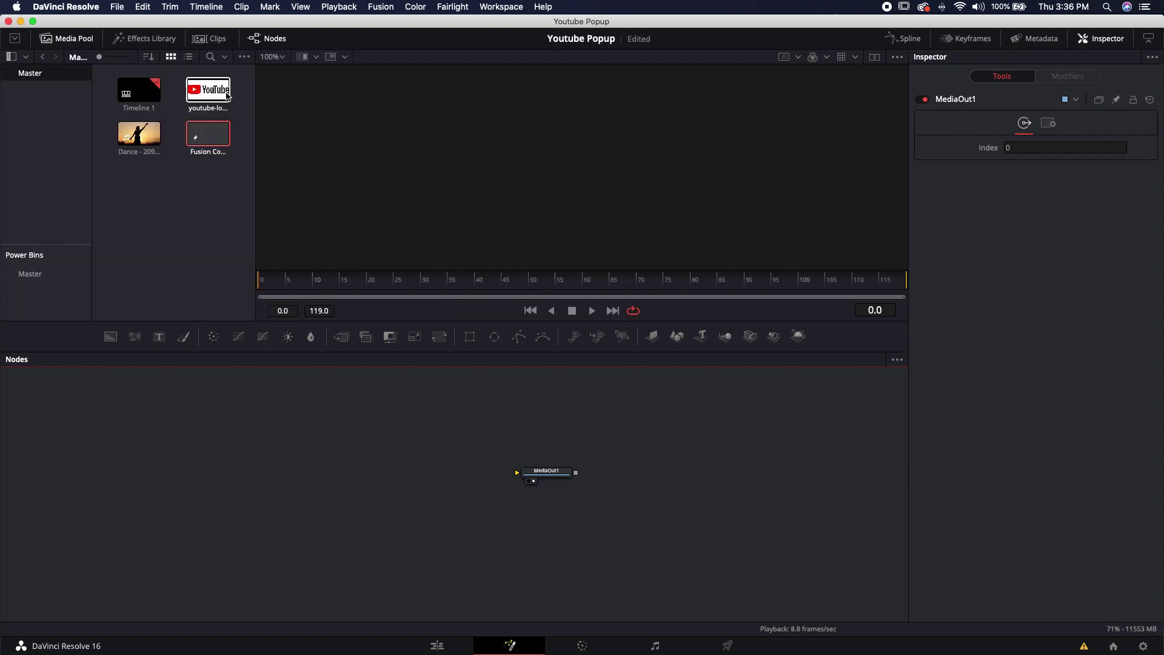
pyautogui.moveTo(204, 96); pyautogui.dragTo(676, 428)
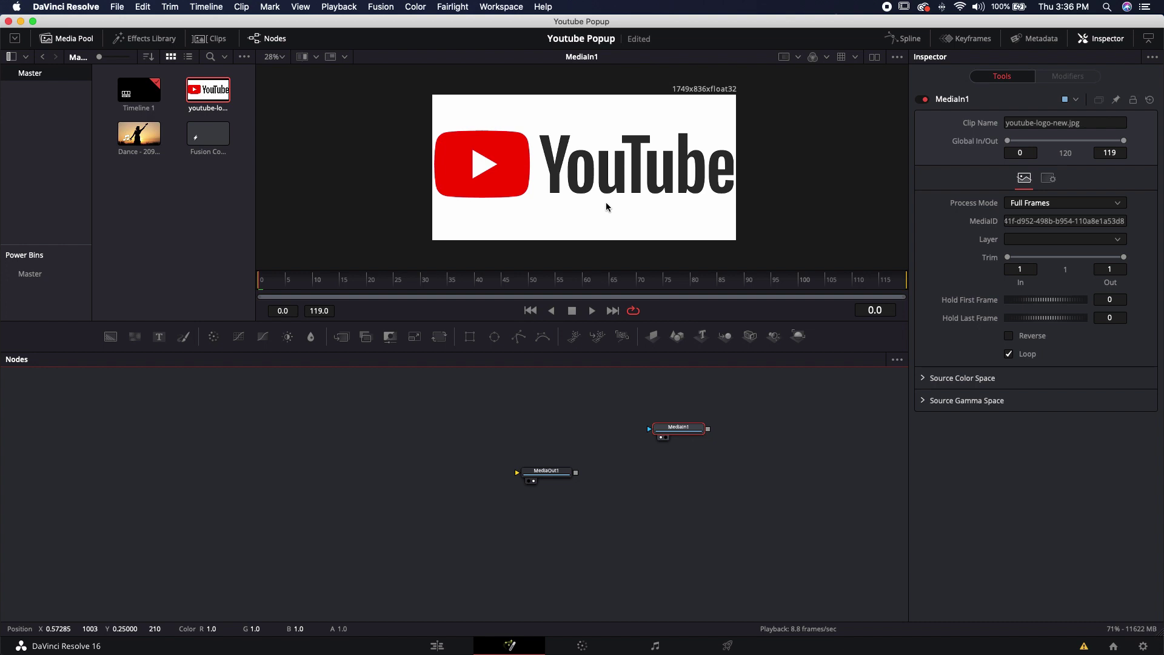
pyautogui.click(66, 38)
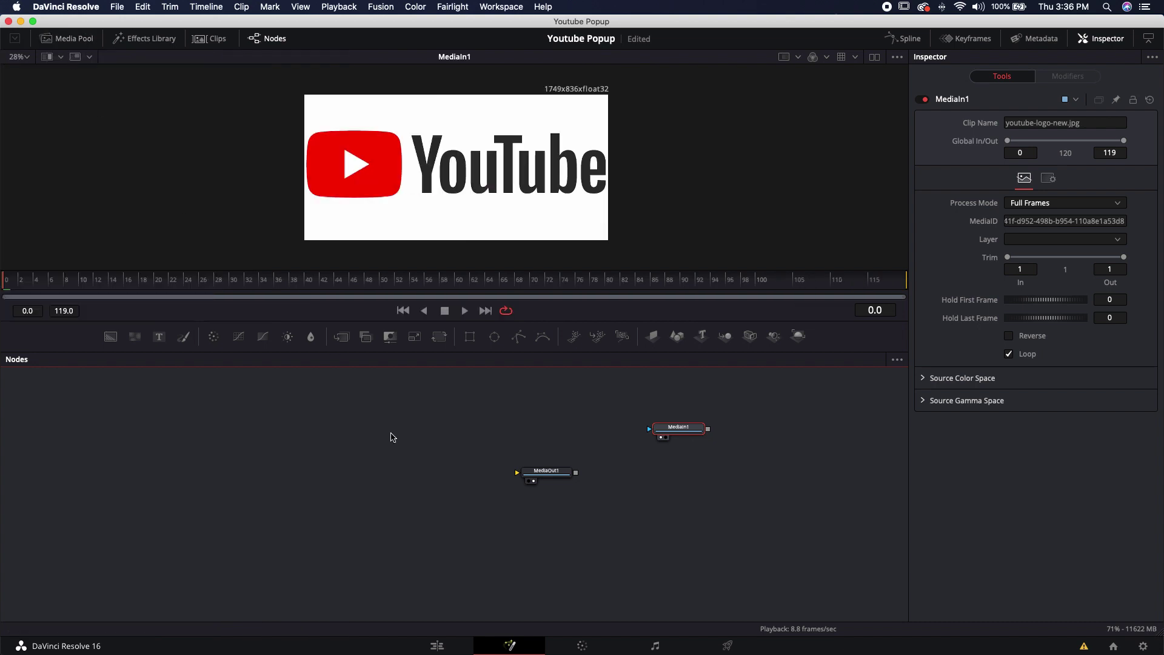
# - Add a Background node, arrange the nodes with the logo above, and connect the background to MediaOut1
pyautogui.moveTo(110, 335); pyautogui.dragTo(224, 478)
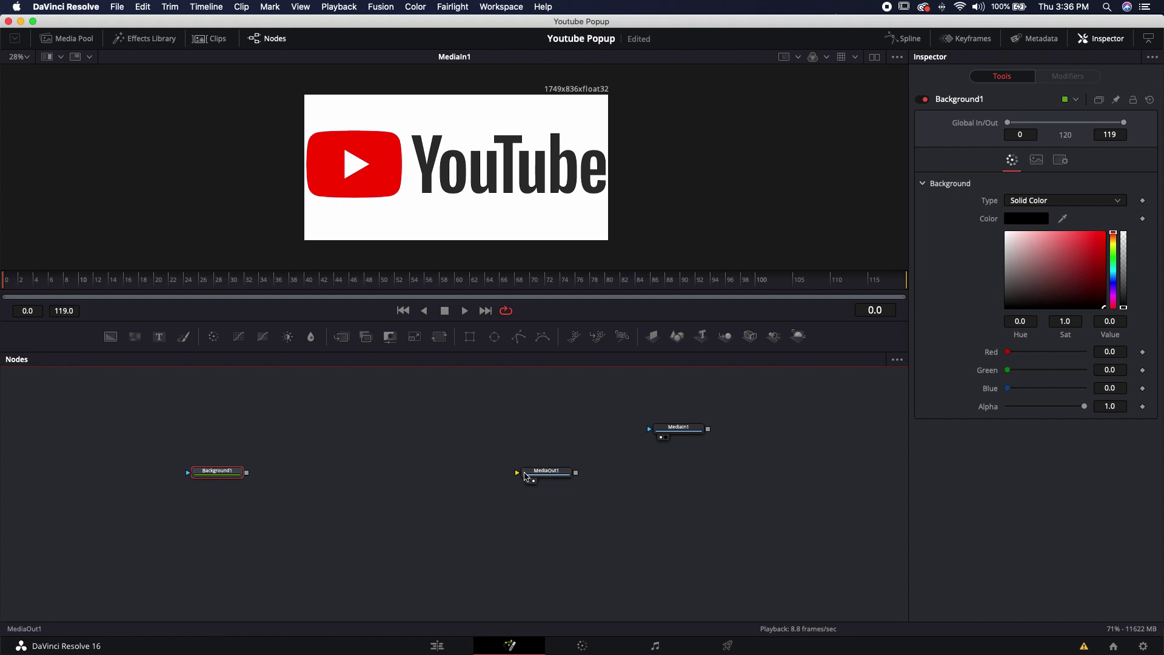
pyautogui.moveTo(602, 476); pyautogui.dragTo(623, 520)
pyautogui.moveTo(697, 474); pyautogui.dragTo(535, 405)
pyautogui.moveTo(268, 518); pyautogui.dragTo(575, 518)
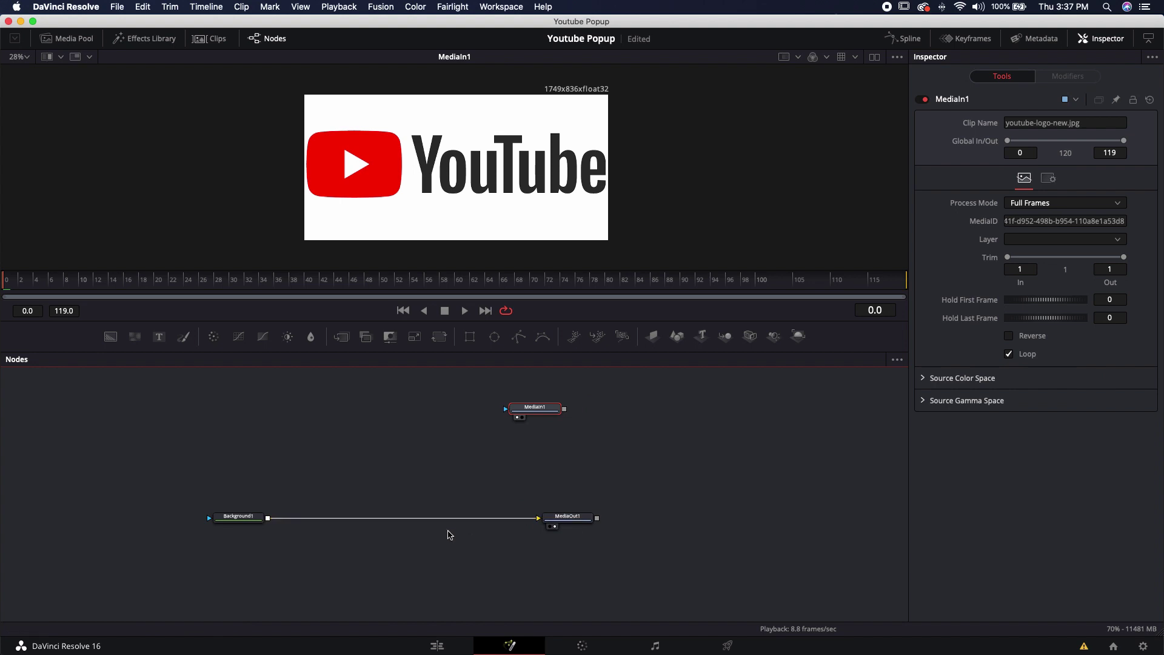
# - Show Background1 in the first viewer and MediaIn1 in the second, enlarging the background view to 28%
pyautogui.moveTo(243, 516); pyautogui.dragTo(242, 385)
pyautogui.moveTo(241, 344); pyautogui.dragTo(226, 160)
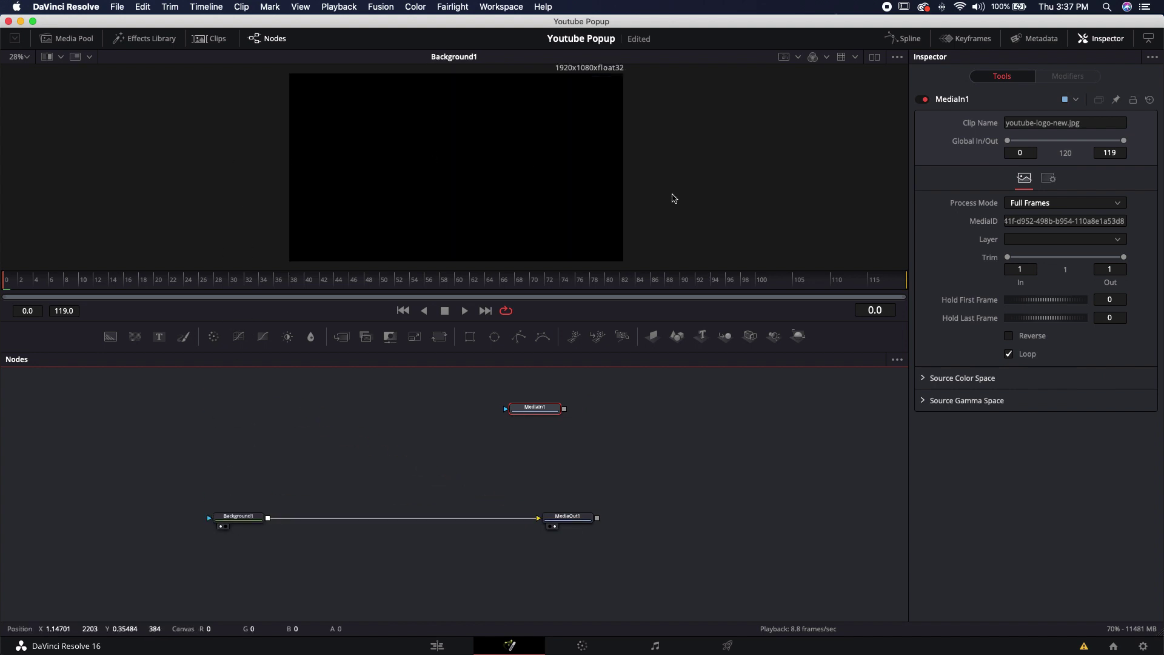
pyautogui.press('2')
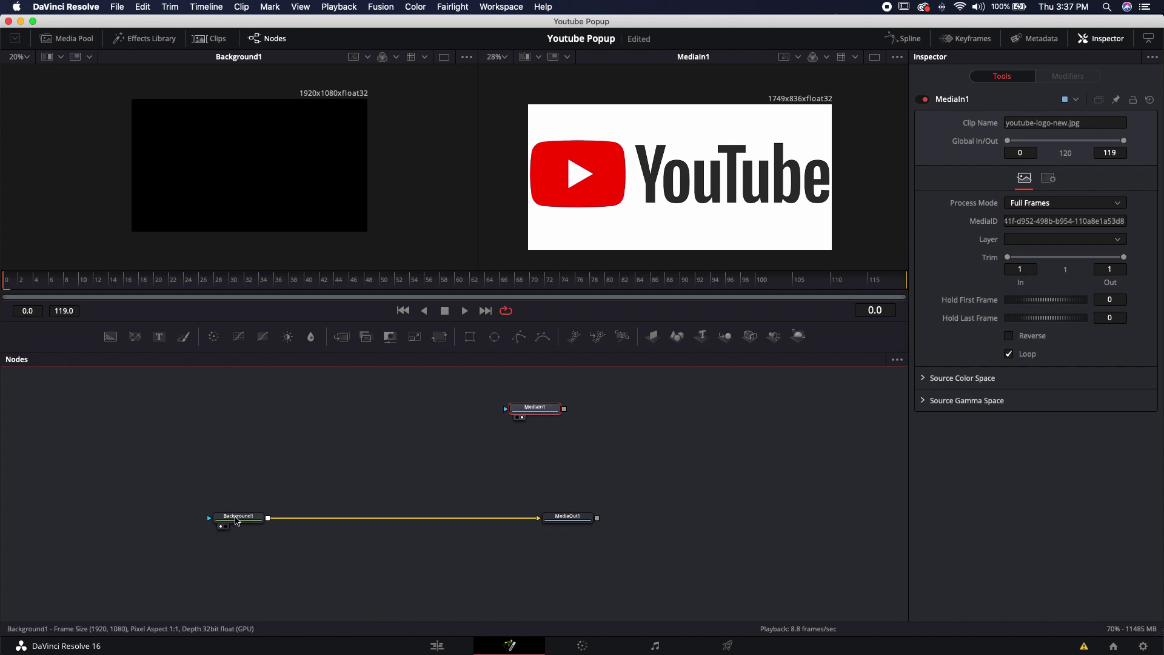
pyautogui.scroll(2, 242, 153)
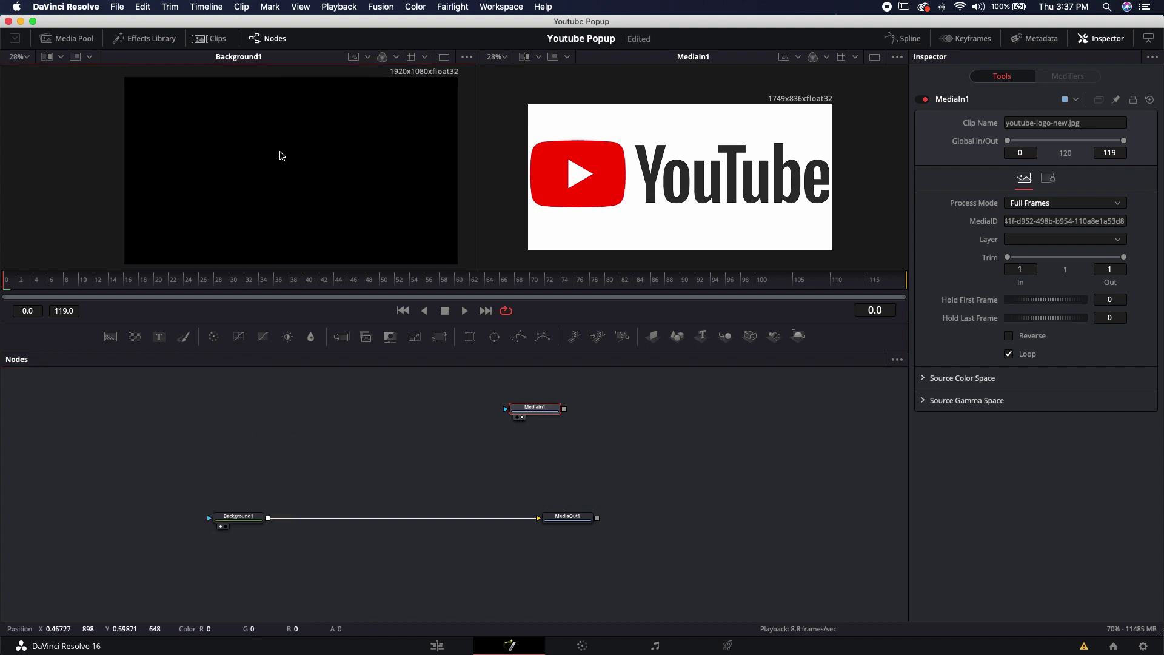
# - Merge the logo over the background and insert a Resize node after MediaIn1
pyautogui.moveTo(564, 408); pyautogui.dragTo(281, 515)
pyautogui.click(543, 408)
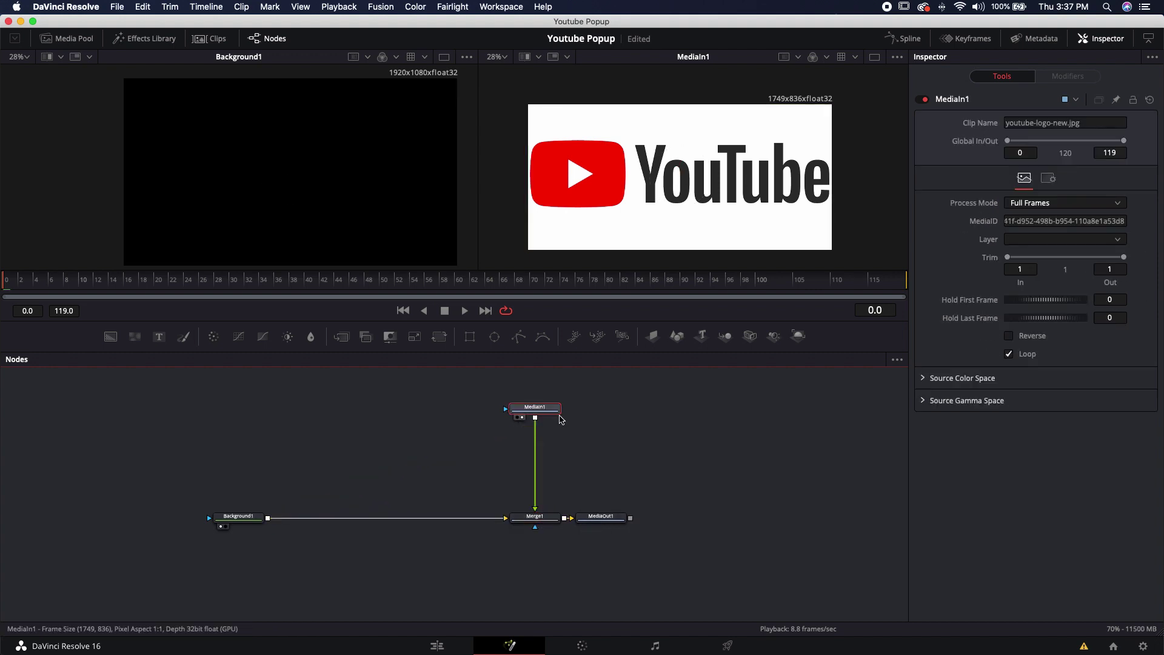
pyautogui.hotkey('shift', 'space')
pyautogui.write('resize')
pyautogui.press('Return')
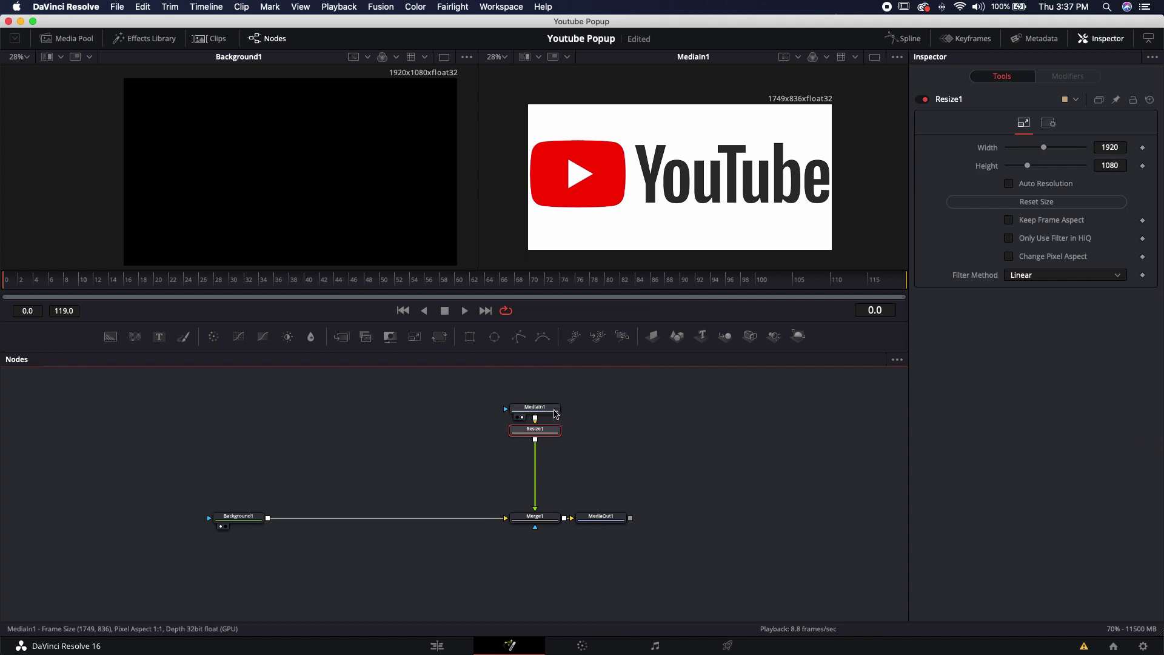
# - Show Resize1 in the second viewer and make it keep the frame aspect
pyautogui.moveTo(534, 430); pyautogui.dragTo(622, 210)
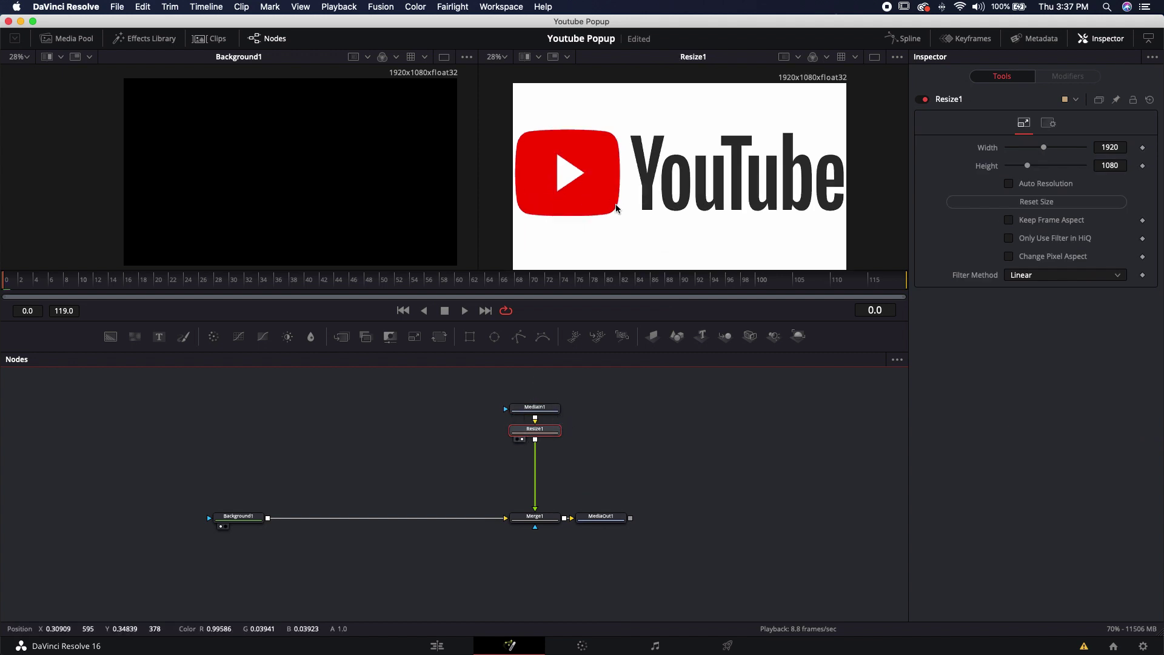
pyautogui.hscroll(-1, 638, 211)
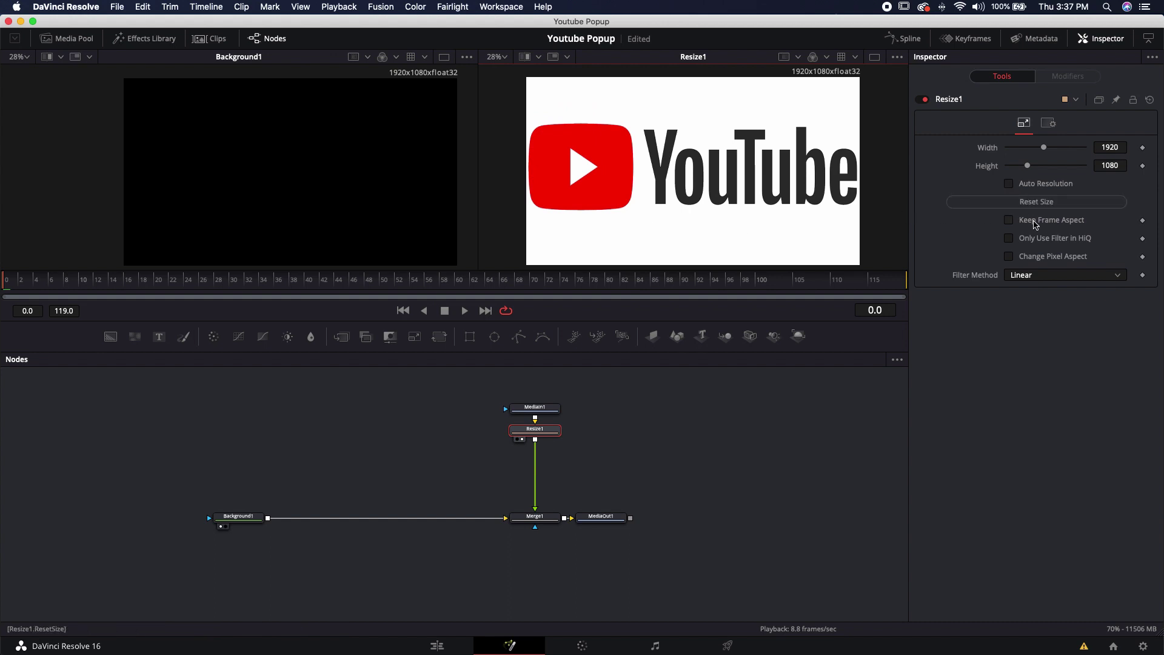
pyautogui.click(1009, 221)
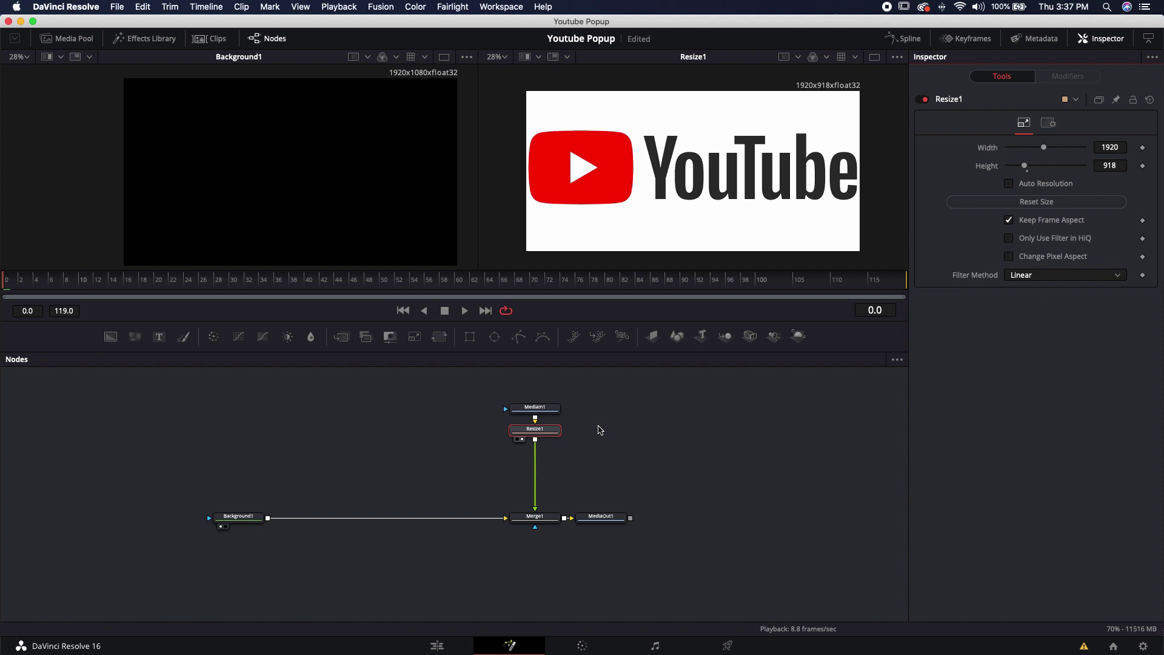
# - Insert a Transform node between Resize1 and Merge1
pyautogui.click(570, 436)
pyautogui.hotkey('shift', 'space')
pyautogui.write('res')
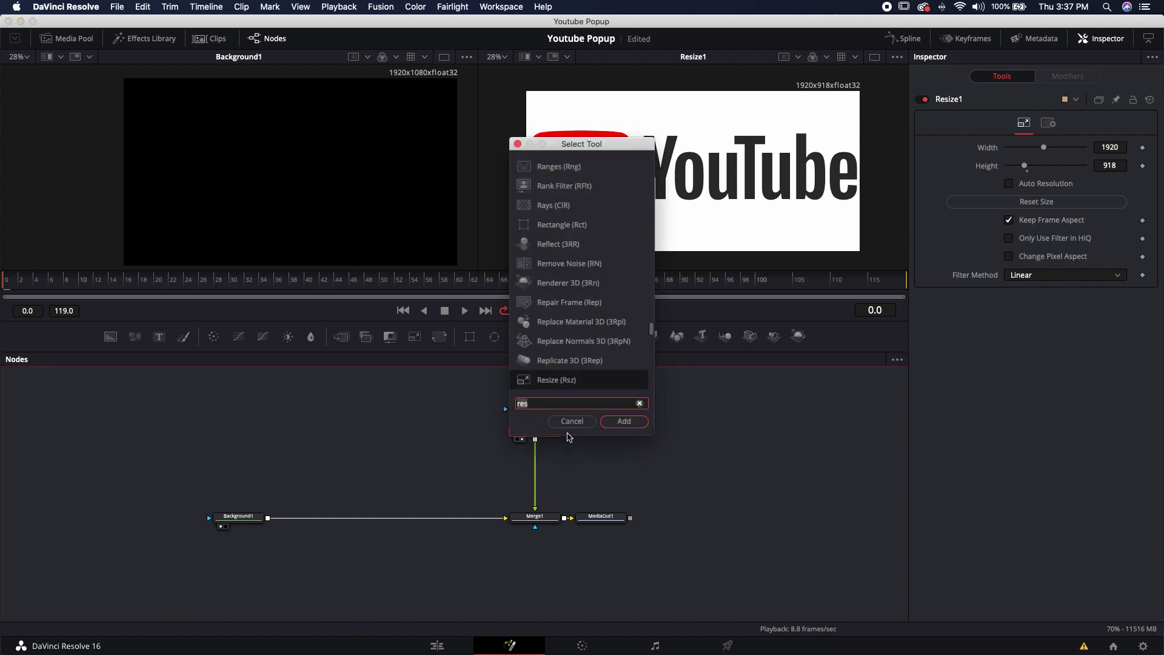
pyautogui.press('BackSpace')
pyautogui.press('BackSpace')
pyautogui.press('BackSpace')
pyautogui.write('xf')
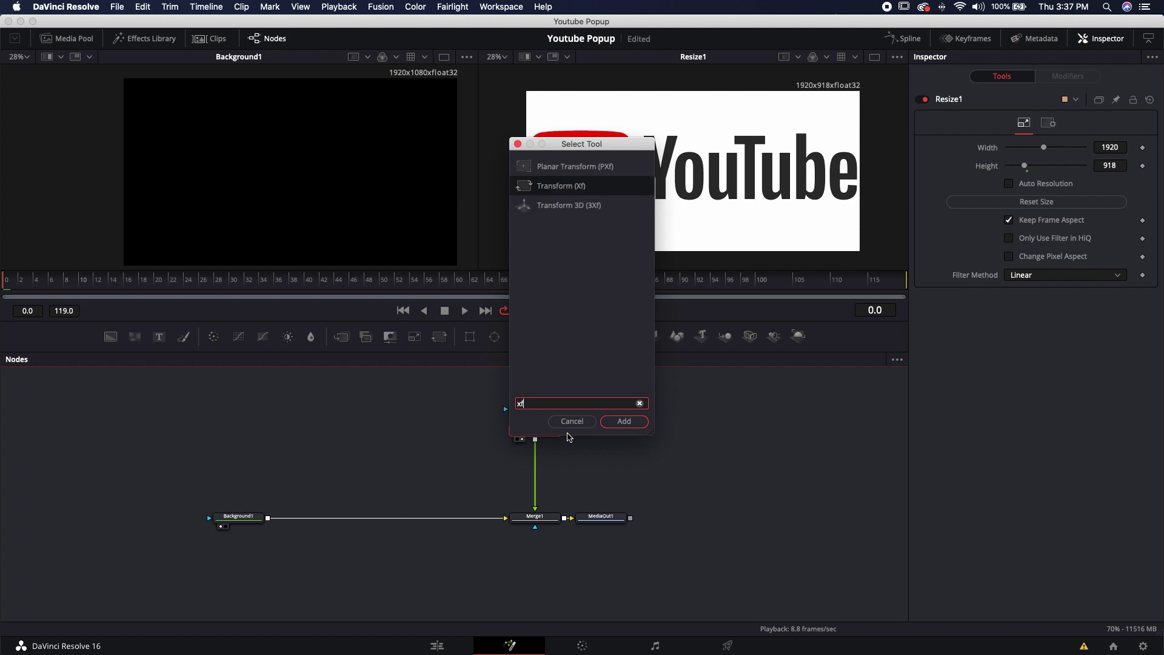
pyautogui.press('Return')
# - Show Merge1 in the second viewer and scale the logo to 0.53 with its Transform node, leaving the angle at 0
pyautogui.moveTo(534, 517); pyautogui.dragTo(608, 219)
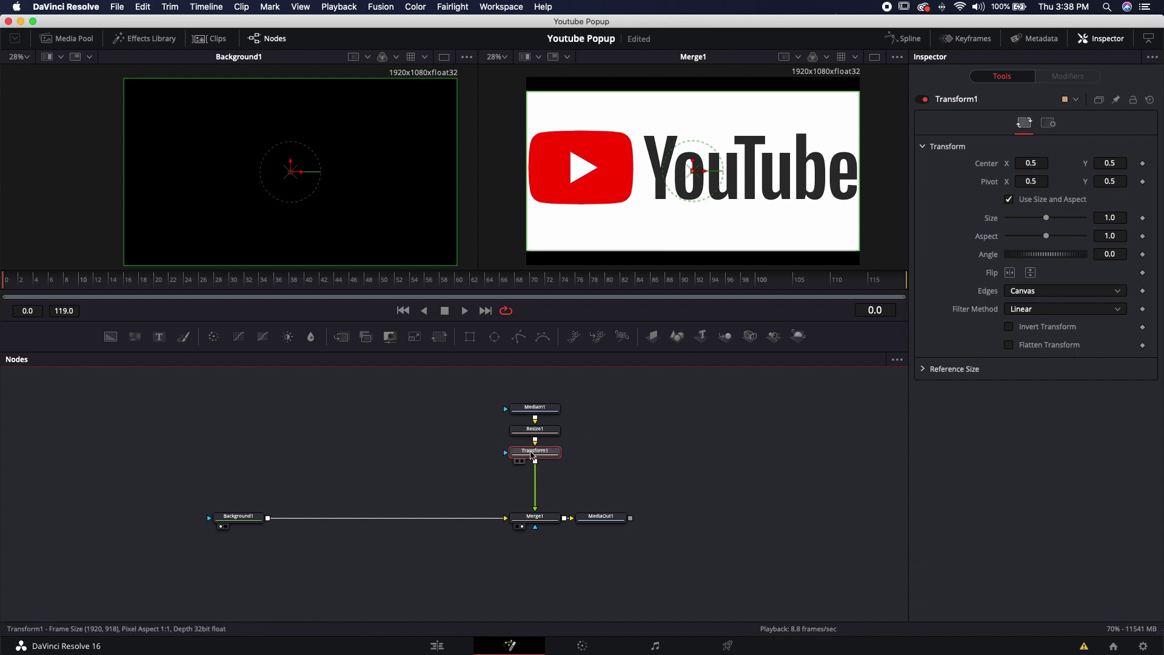
pyautogui.moveTo(1046, 218); pyautogui.dragTo(1030, 220)
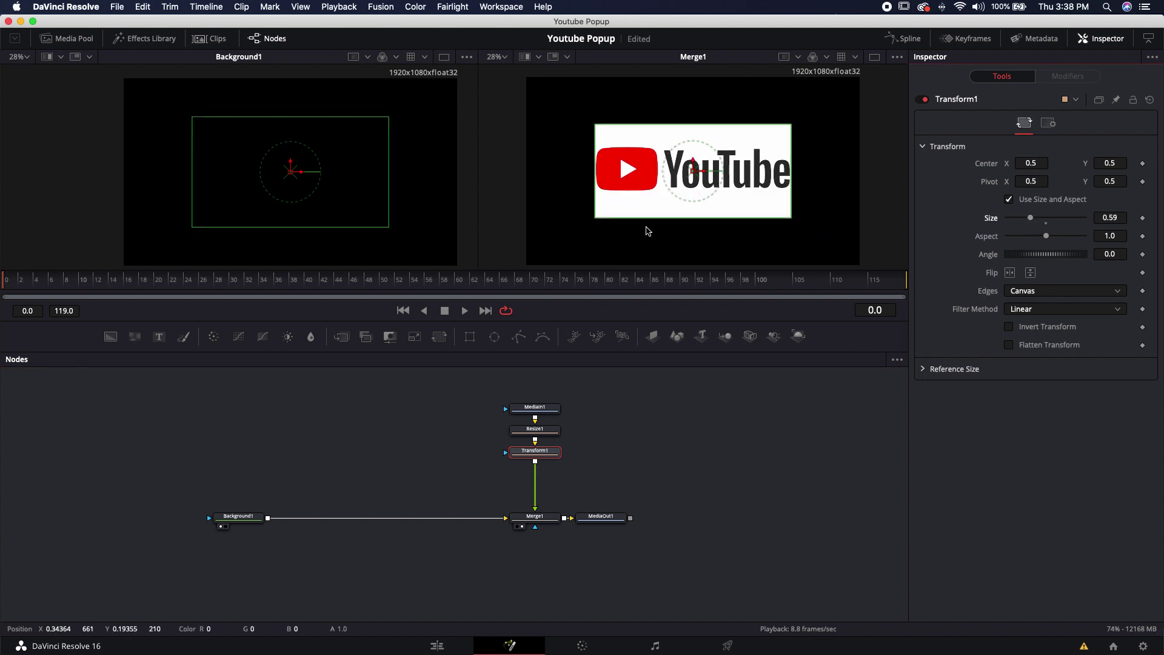
pyautogui.moveTo(720, 158); pyautogui.dragTo(778, 160)
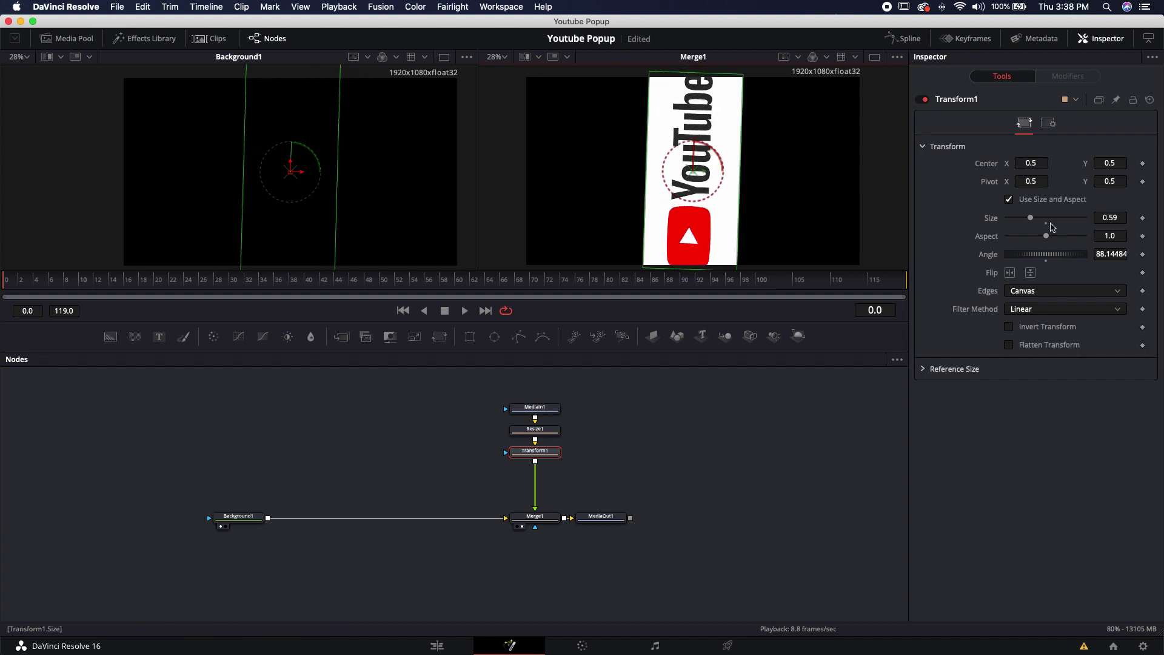
pyautogui.moveTo(1032, 221); pyautogui.dragTo(1028, 219)
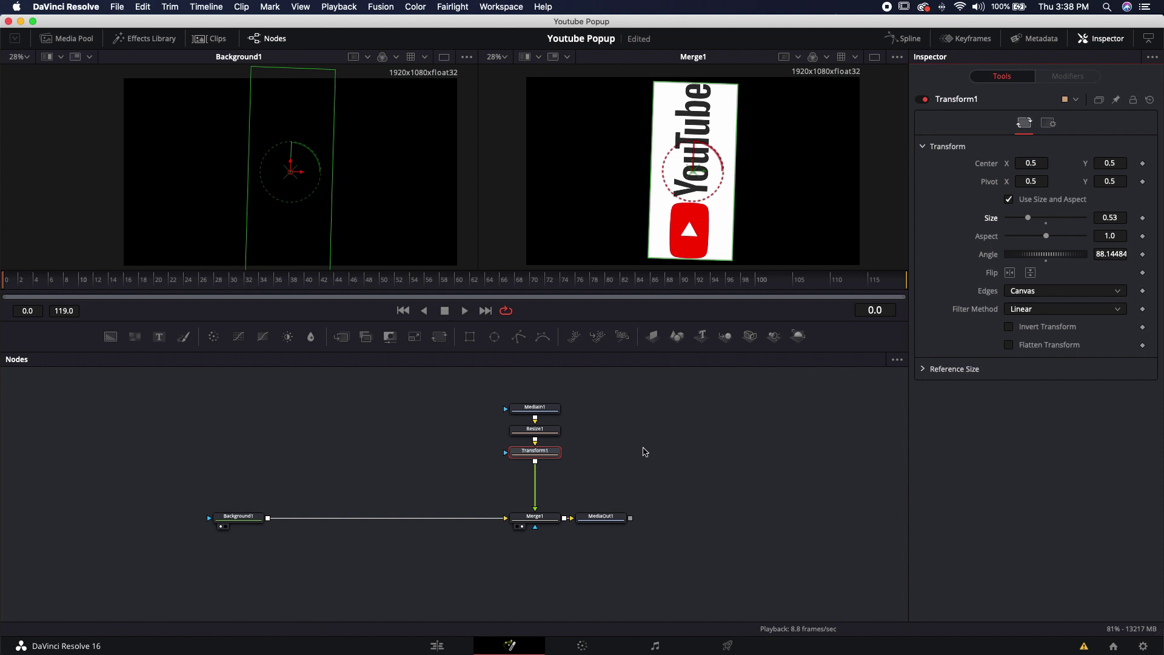
pyautogui.doubleClick(1031, 254)
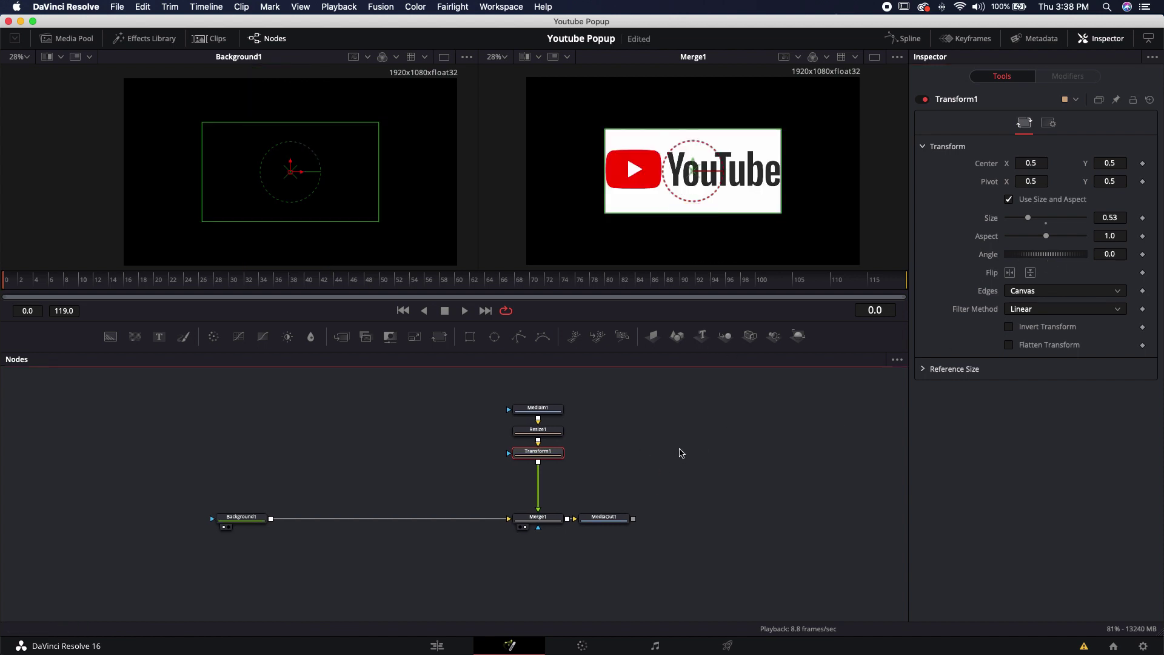
# - Group the MediaIn1, Resize1 and Transform1 nodes and rename the group ref
pyautogui.moveTo(480, 383); pyautogui.dragTo(624, 485)
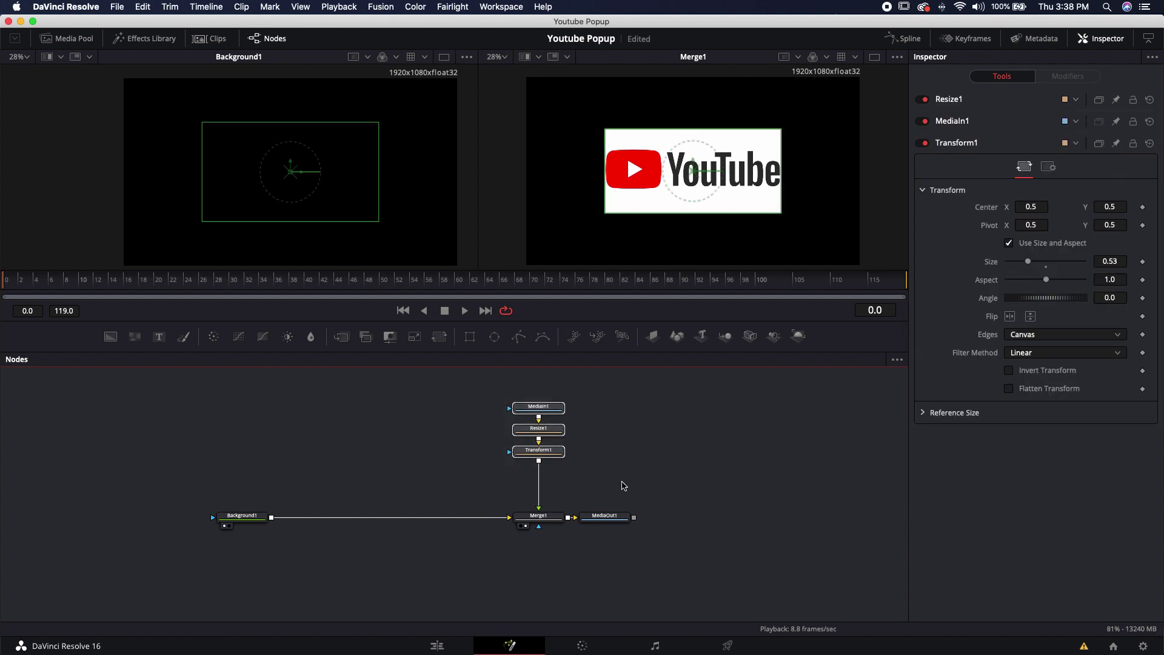
pyautogui.press('super+g')
pyautogui.press('F2')
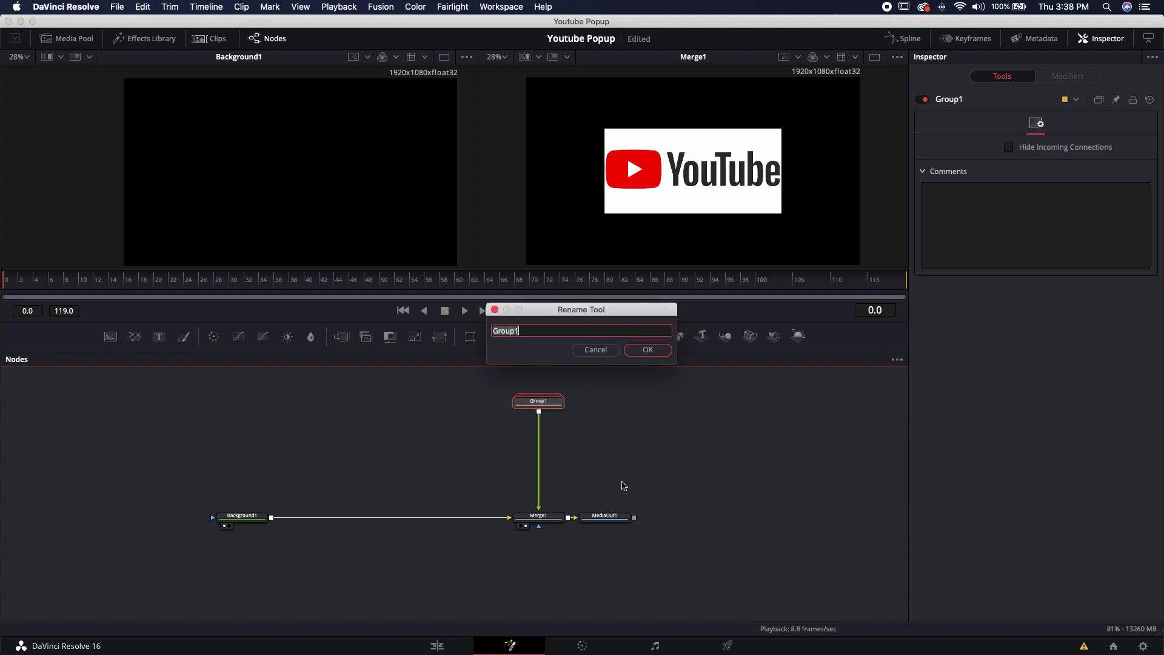
pyautogui.write('ref')
pyautogui.press('Return')
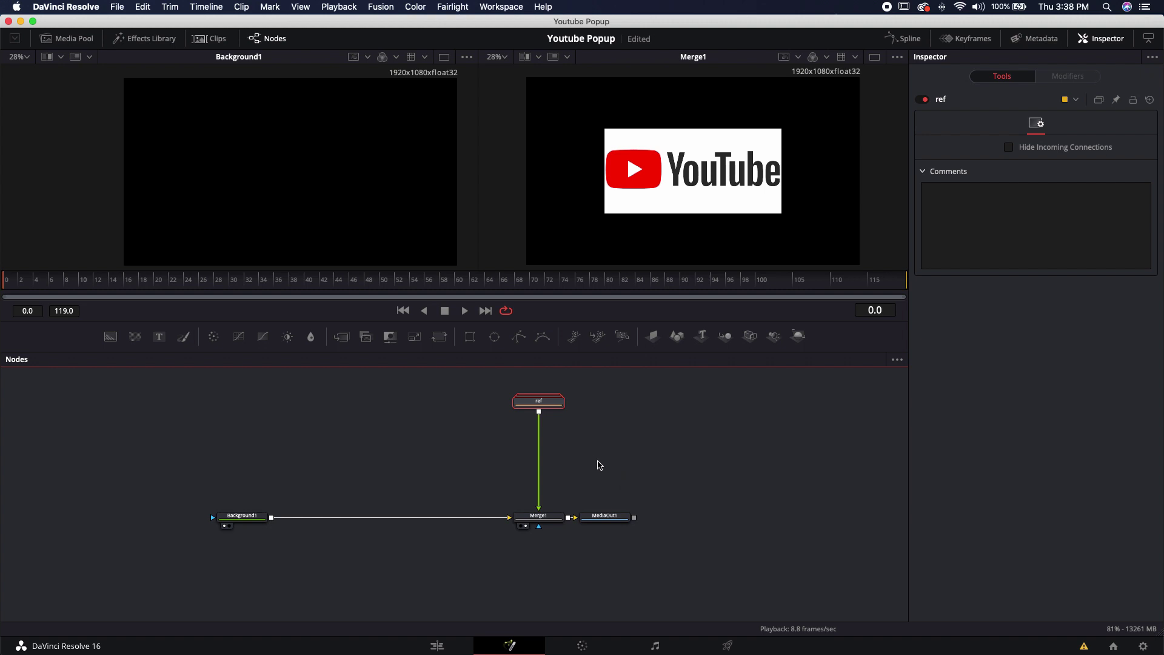
# - Spread the nodes apart, add a second Background node, and merge it over Background1 ahead of Merge1
pyautogui.moveTo(407, 461); pyautogui.dragTo(468, 482)
pyautogui.moveTo(309, 539); pyautogui.dragTo(210, 541)
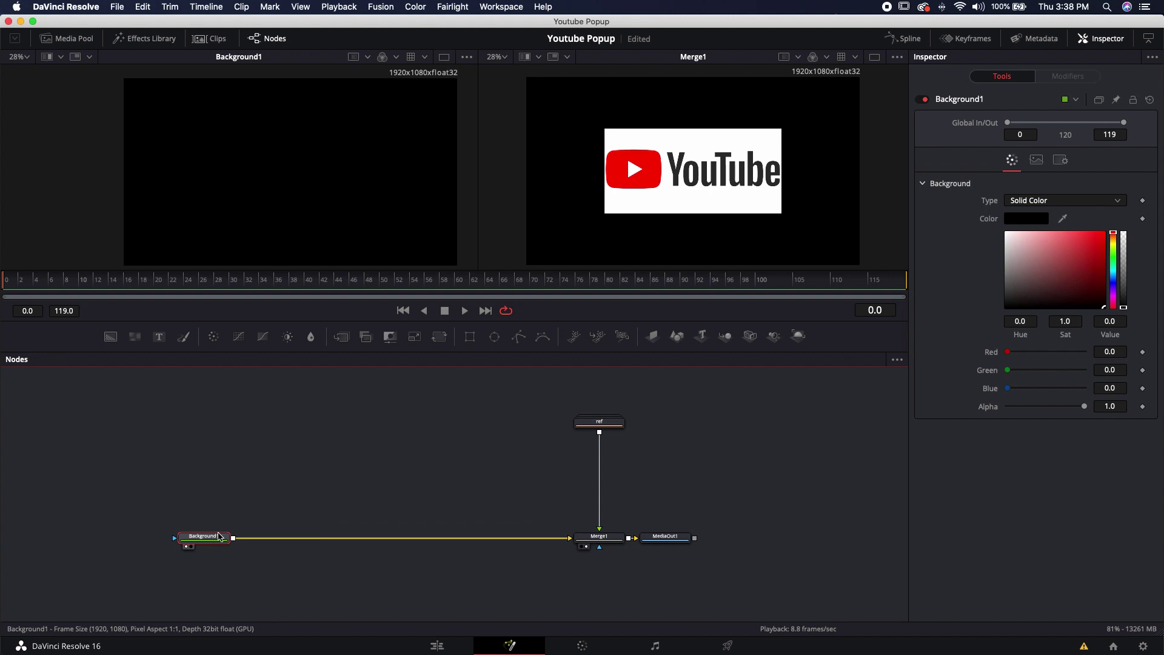
pyautogui.click(288, 471)
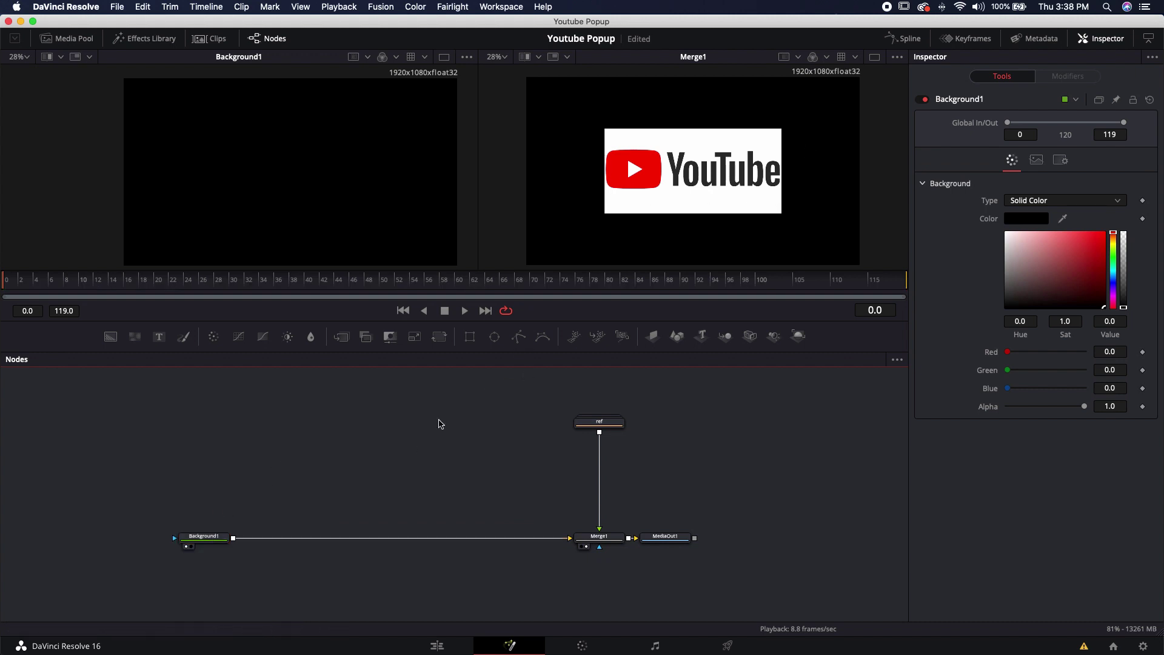
pyautogui.click(110, 337)
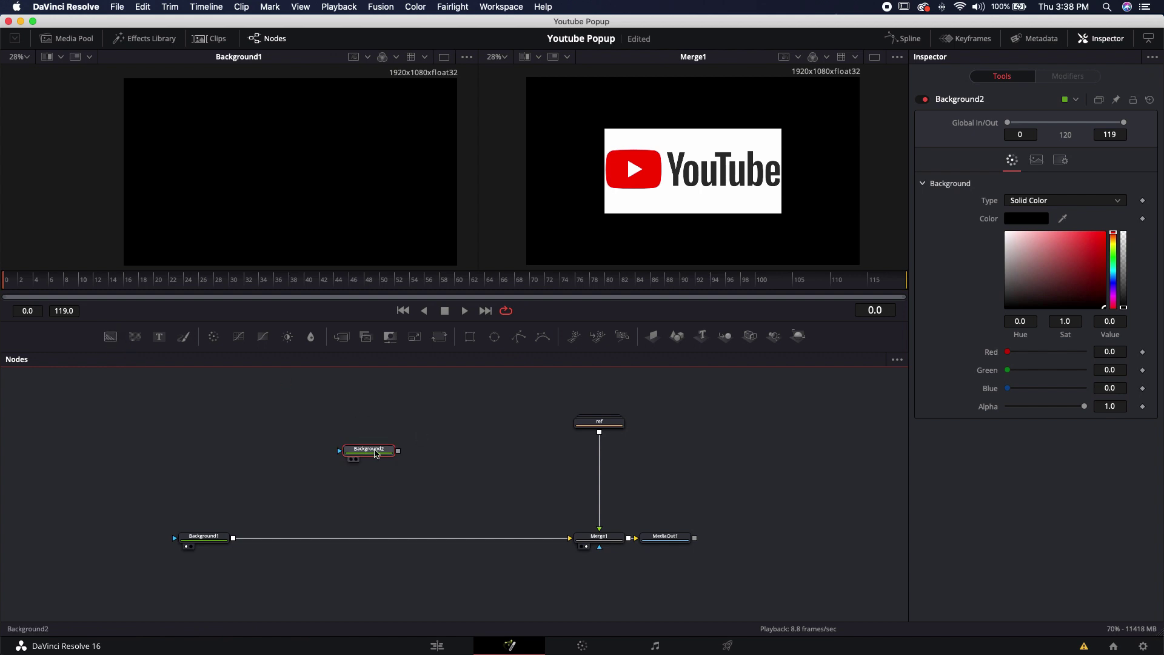
pyautogui.moveTo(398, 452); pyautogui.dragTo(233, 537)
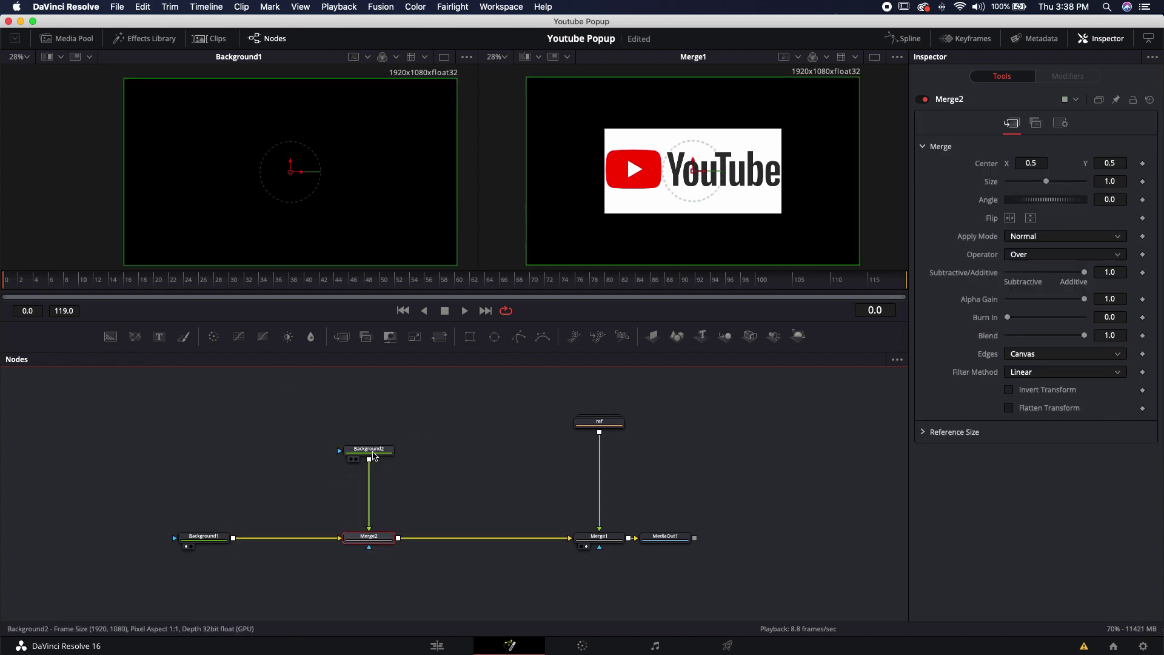
# - Move the second Background node further above its merge and rename it WhiteButton
pyautogui.moveTo(441, 478); pyautogui.dragTo(440, 516)
pyautogui.moveTo(367, 489); pyautogui.dragTo(370, 449)
pyautogui.press('F2')
pyautogui.write('WhiteButton')
pyautogui.press('Return')
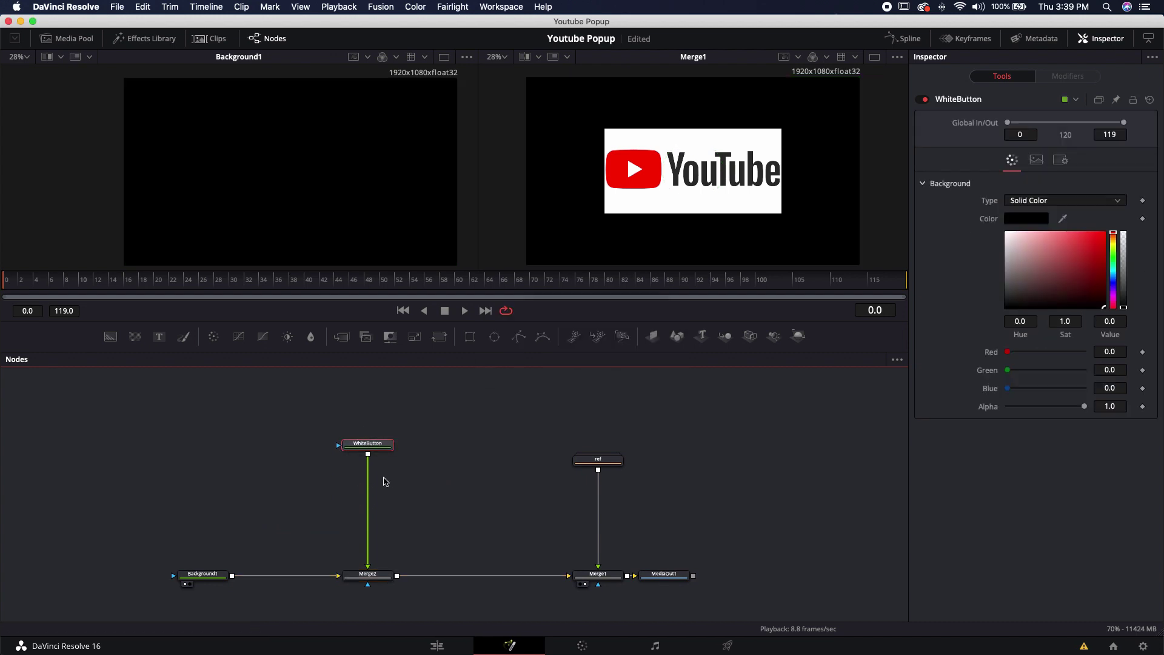
# - Rename the Background1 node as BlackBG
pyautogui.click(194, 575)
pyautogui.press('F2')
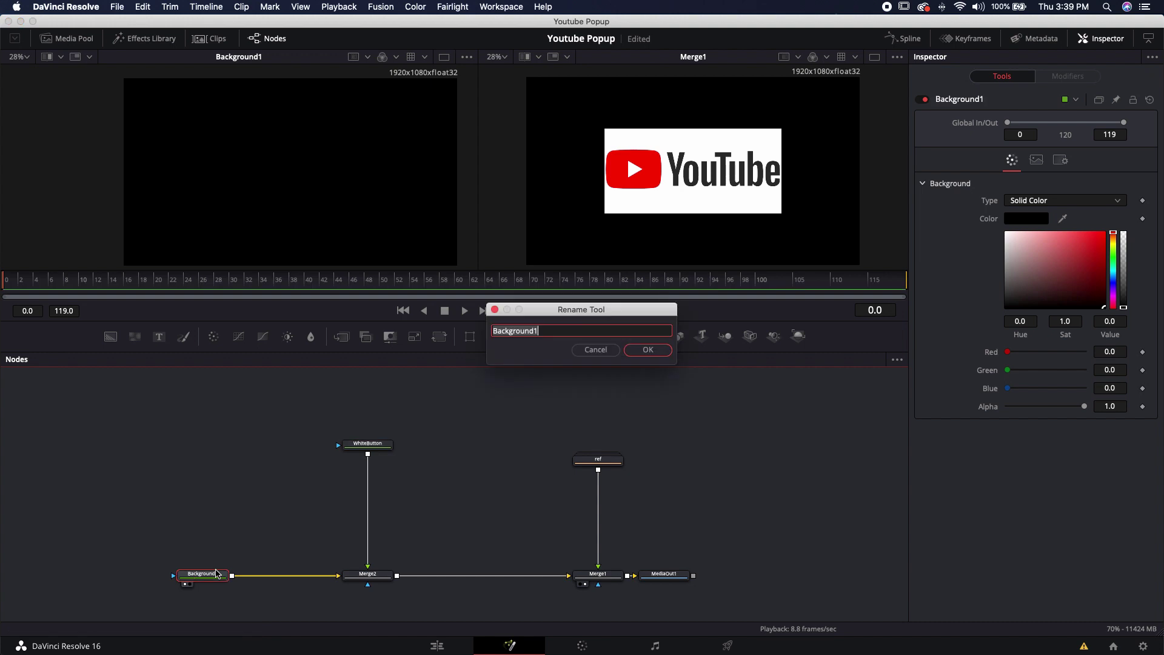
pyautogui.write('BlackBG')
pyautogui.press('Return')
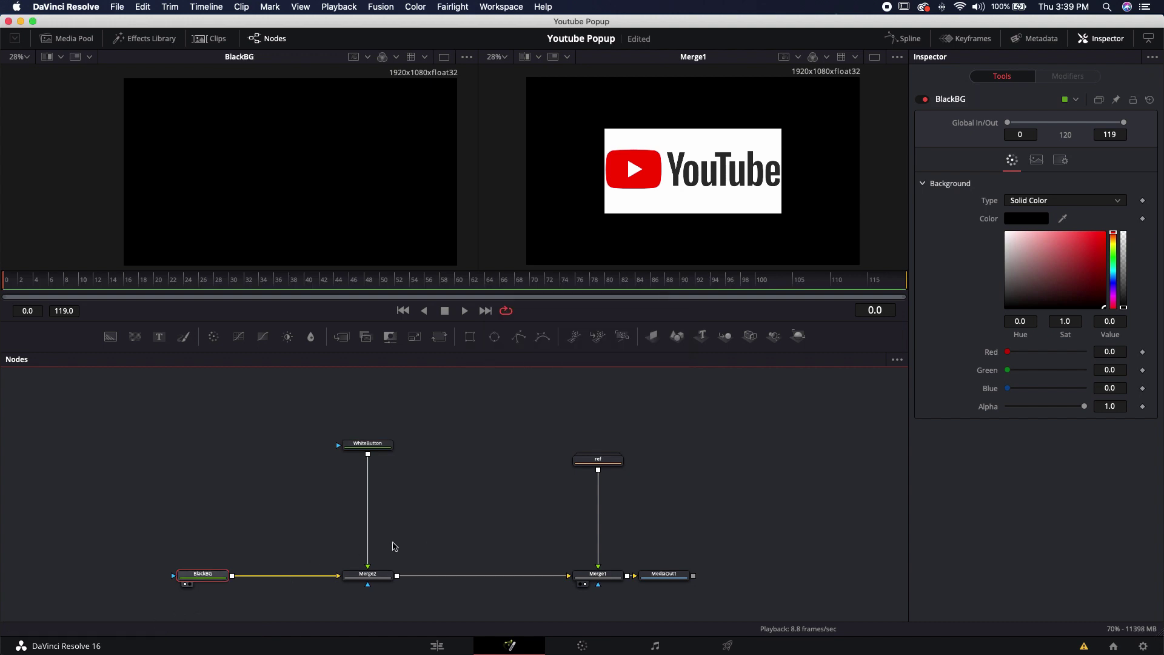
# - Show Merge2 in the first viewer and set the WhiteButton background color to white
pyautogui.hscroll(2, 425, 474)
pyautogui.moveTo(342, 585); pyautogui.dragTo(333, 199)
pyautogui.click(335, 449)
pyautogui.moveTo(1065, 279); pyautogui.dragTo(899, 190)
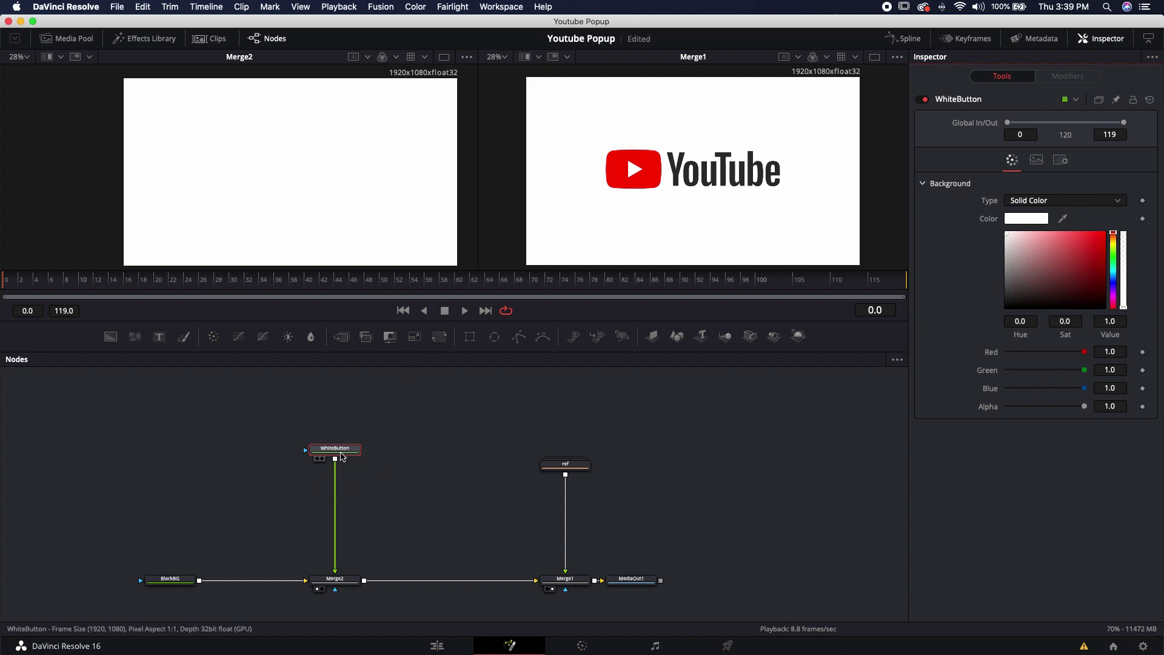
# - Add a Rectangle mask to the WhiteButton node
pyautogui.click(345, 454)
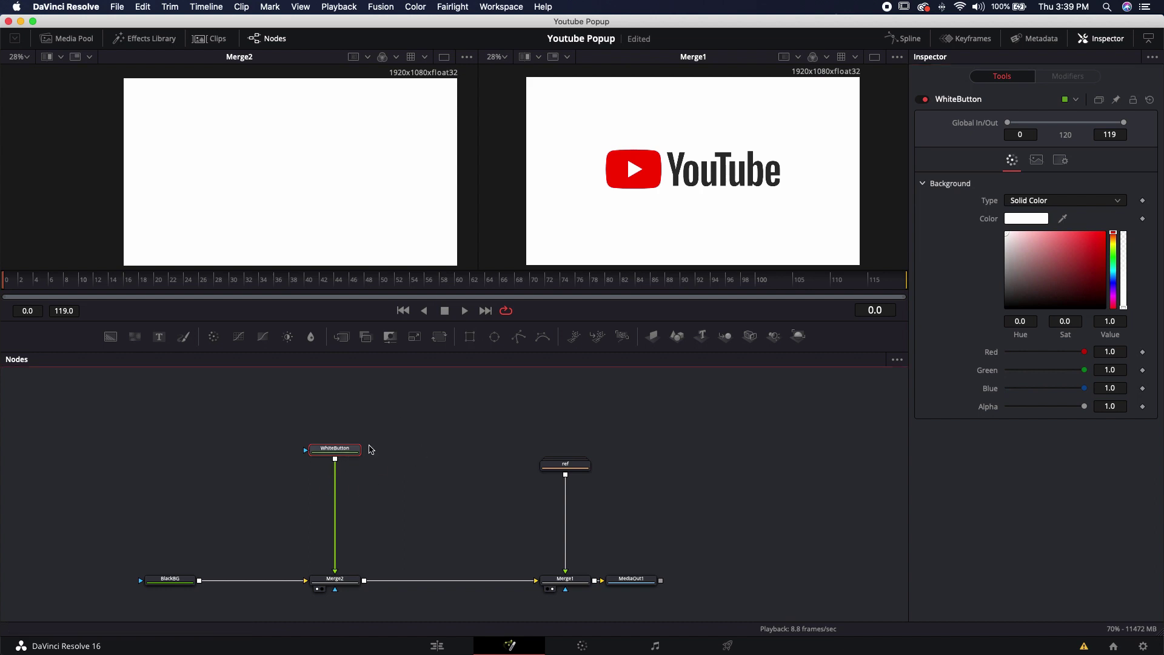
pyautogui.click(469, 336)
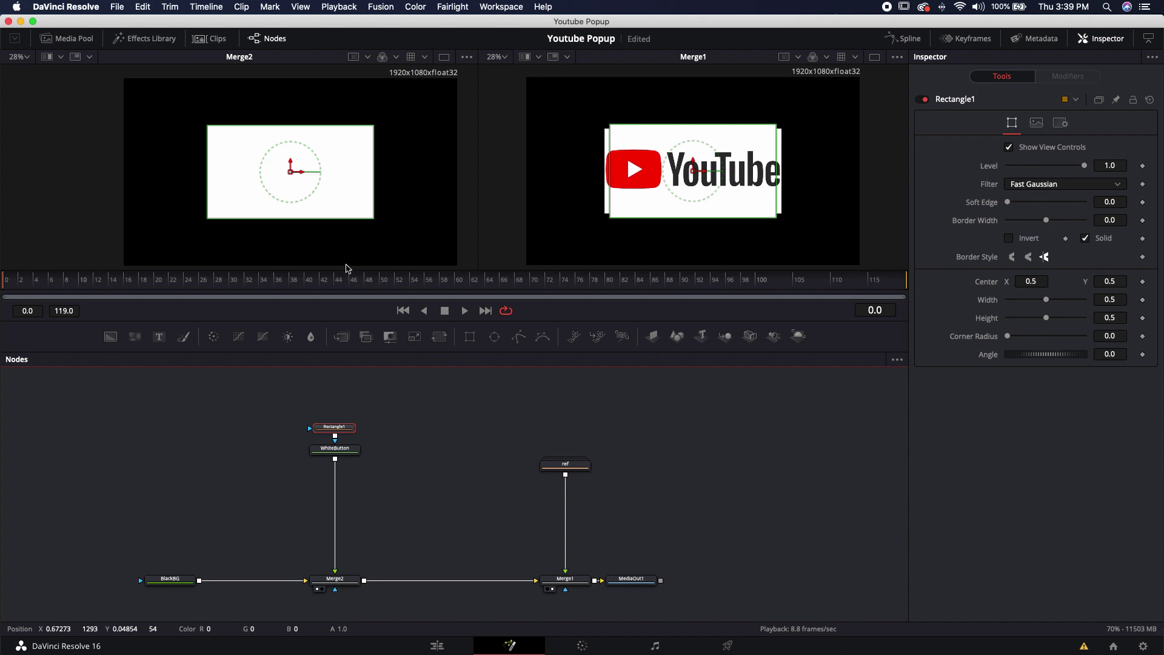
# - Resize the Rectangle1 mask around the logo to about 0.558 wide and 0.267 high, with a corner radius of about 0.417
pyautogui.moveTo(374, 187); pyautogui.dragTo(380, 185)
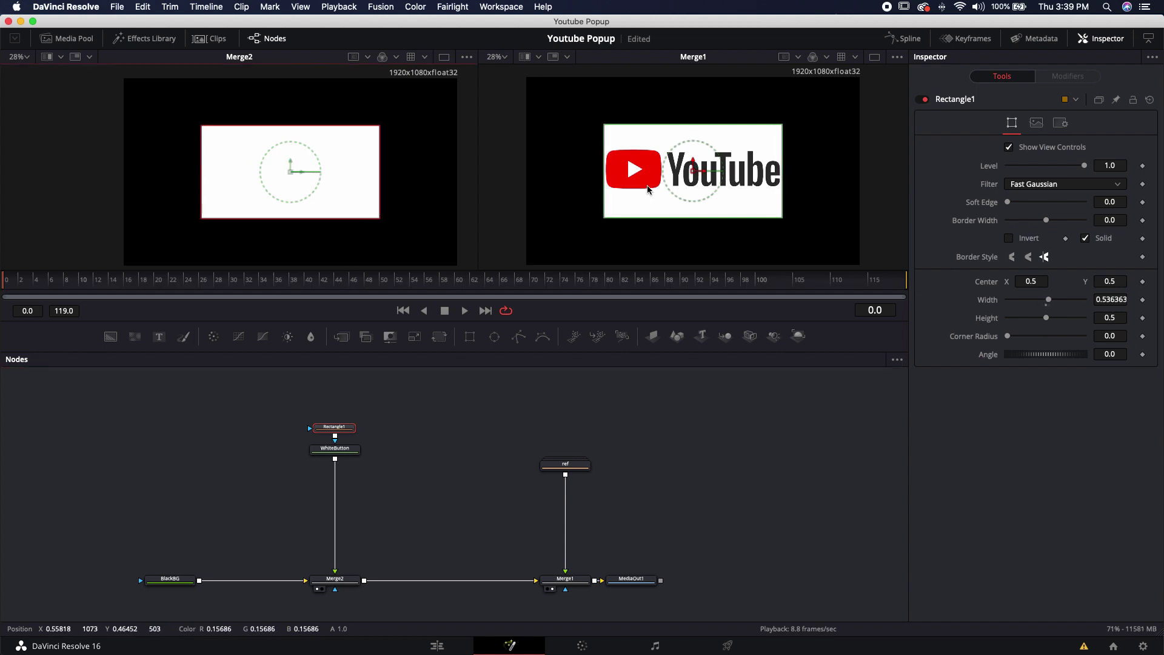
pyautogui.moveTo(331, 126); pyautogui.dragTo(329, 149)
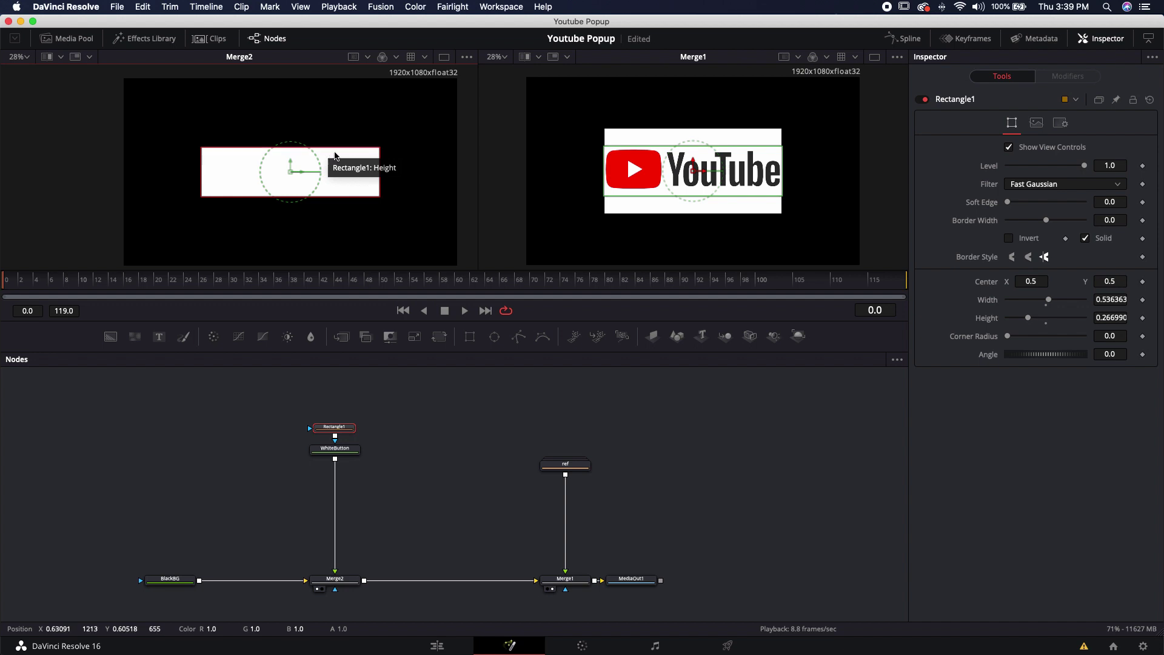
pyautogui.moveTo(379, 176); pyautogui.dragTo(383, 180)
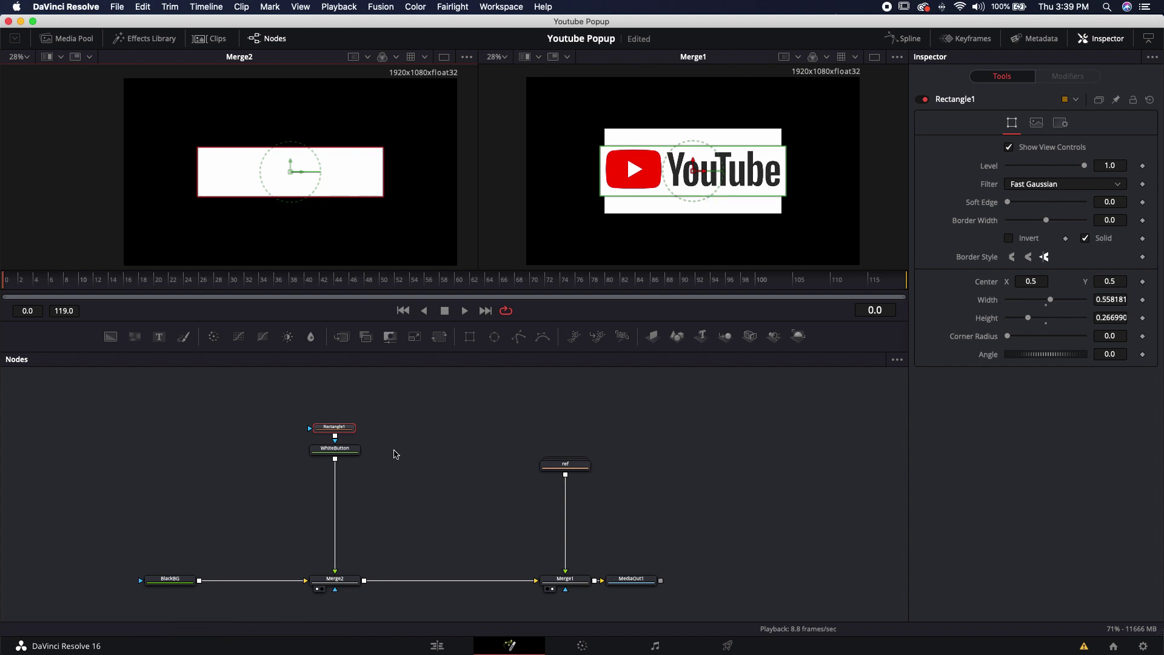
pyautogui.click(332, 433)
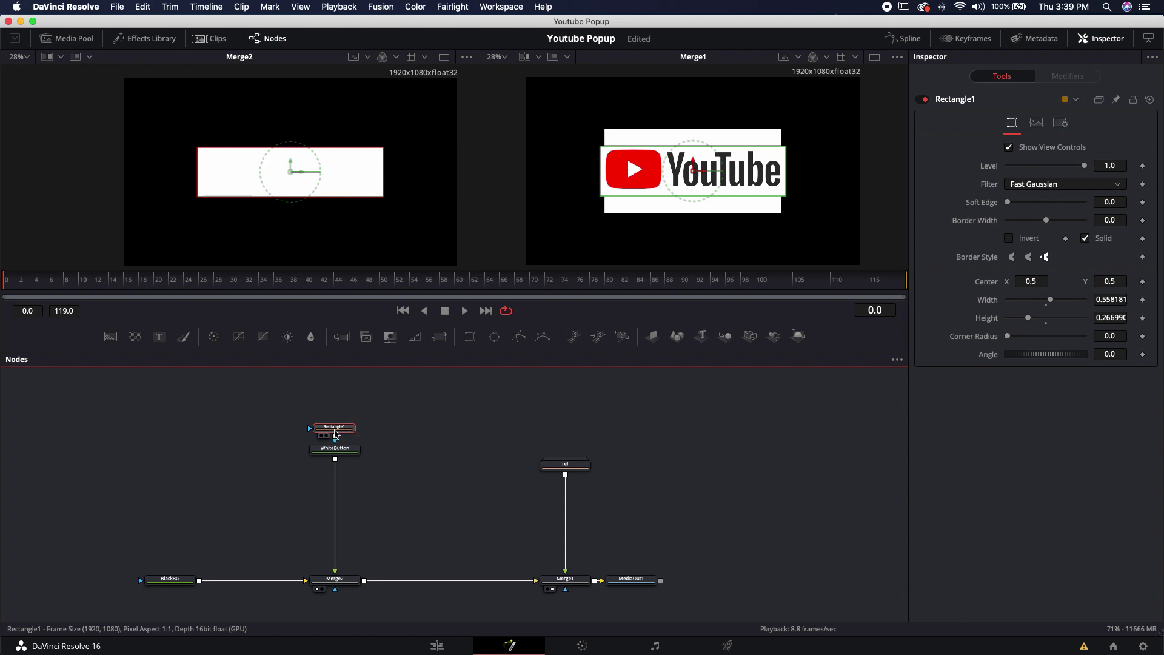
pyautogui.moveTo(1010, 339); pyautogui.dragTo(1039, 337)
pyautogui.click(432, 426)
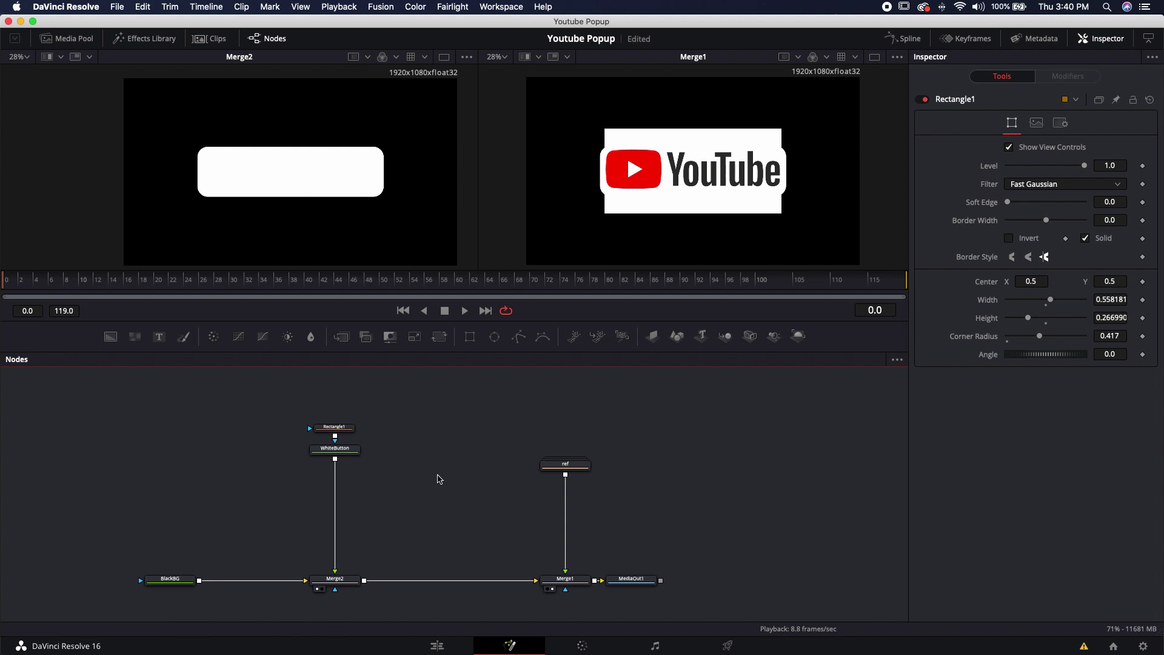
# - Paste an instance of the WhiteButton and Rectangle1 nodes beside the originals
pyautogui.moveTo(290, 416); pyautogui.dragTo(408, 485)
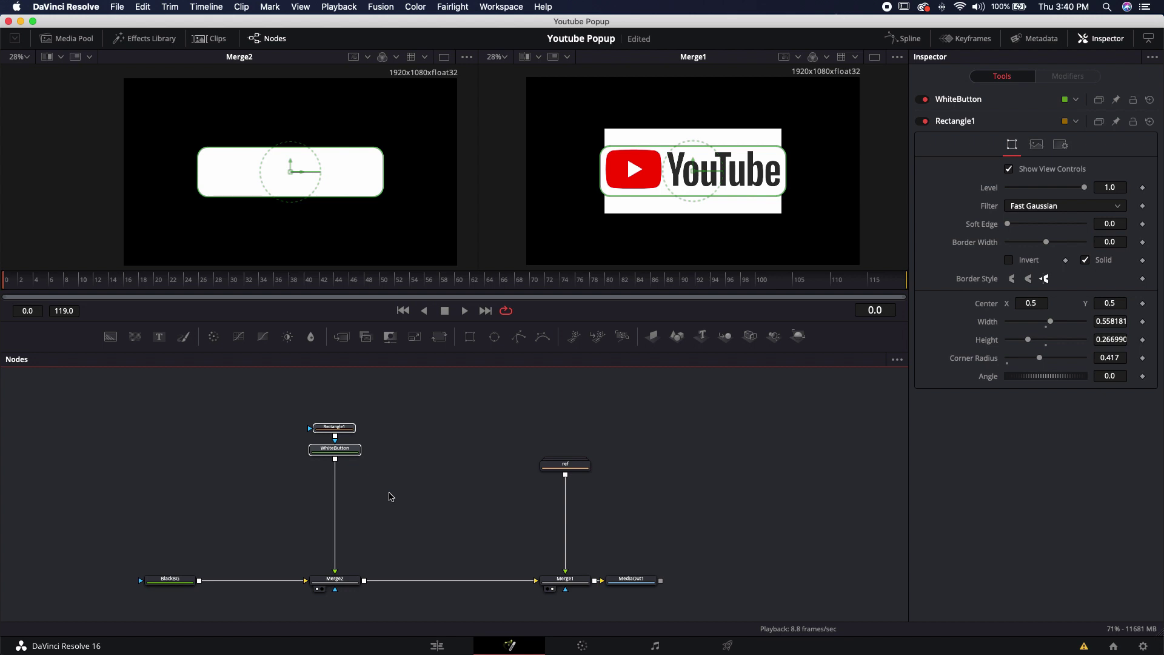
pyautogui.hotkey('ctrl', 'shift', 'v')
pyautogui.moveTo(402, 477); pyautogui.dragTo(248, 445)
# - Deinstance the Soft Edge and Border Width parameters of Instance_Rectangle1
pyautogui.click(242, 429)
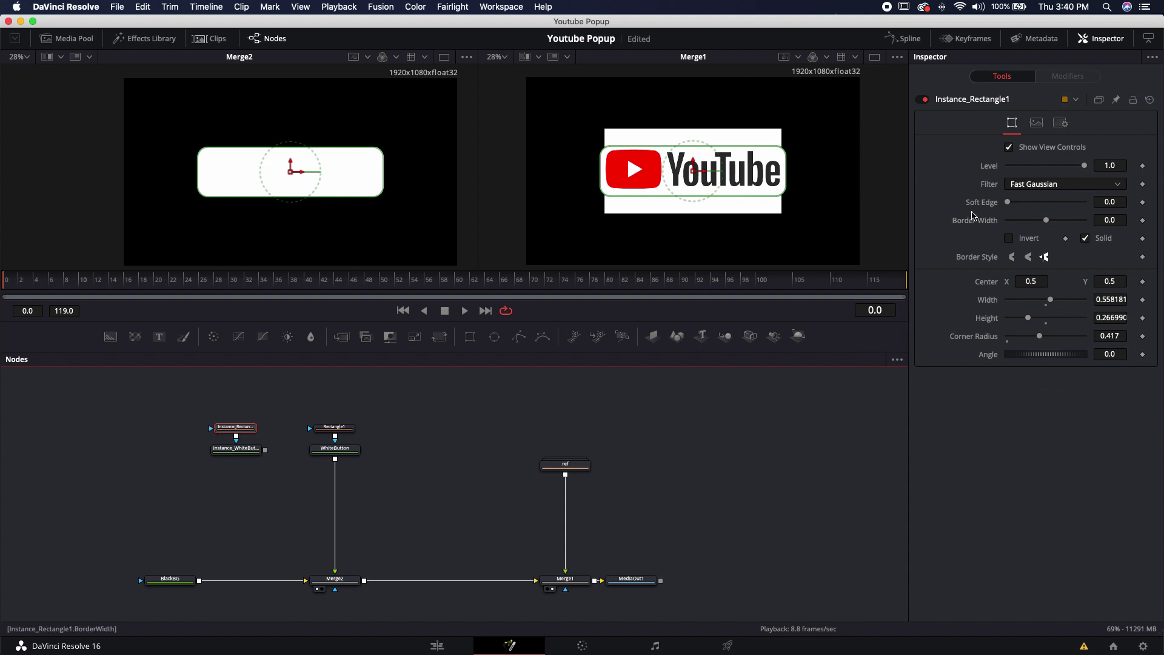
pyautogui.rightClick(976, 206)
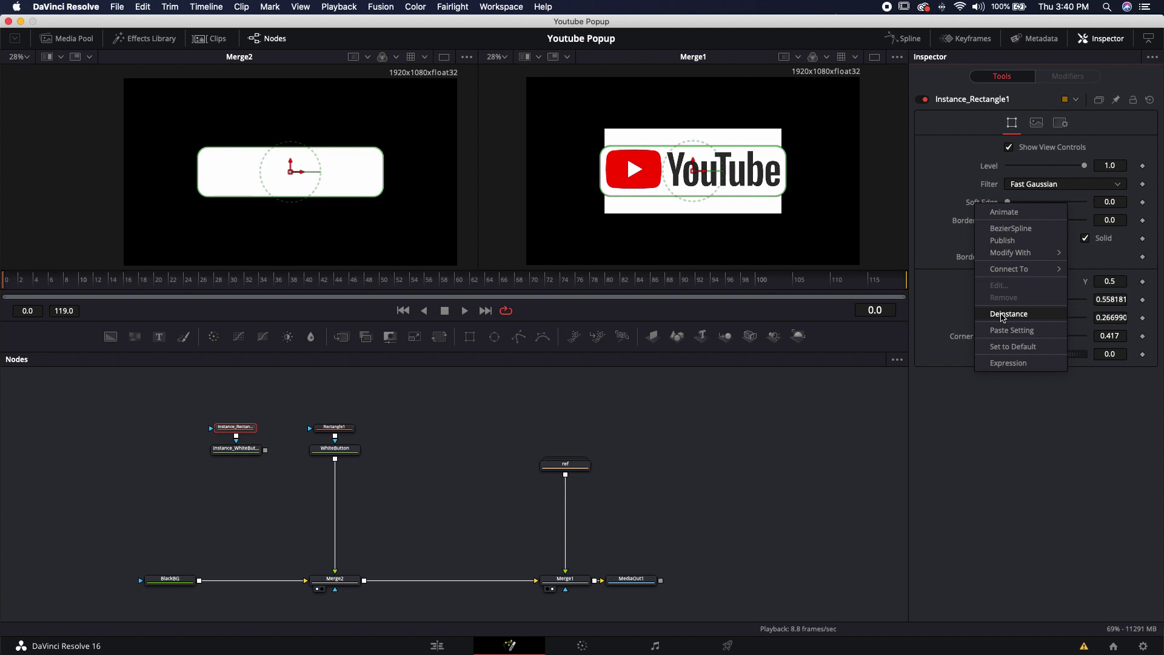
pyautogui.click(1003, 313)
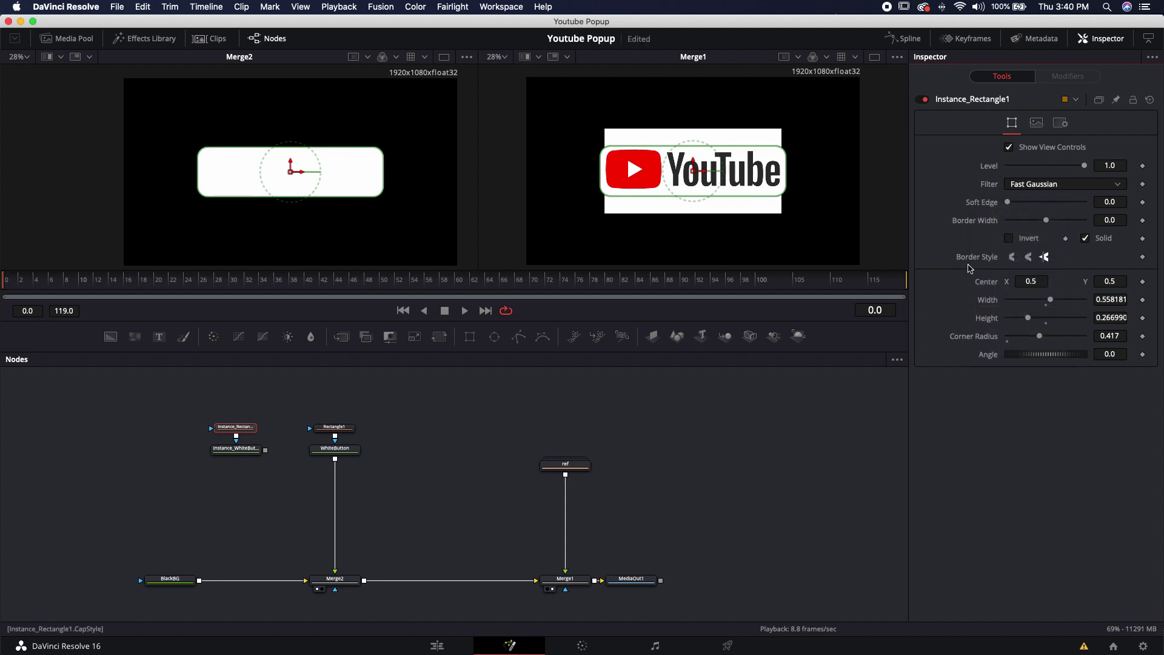
pyautogui.rightClick(969, 224)
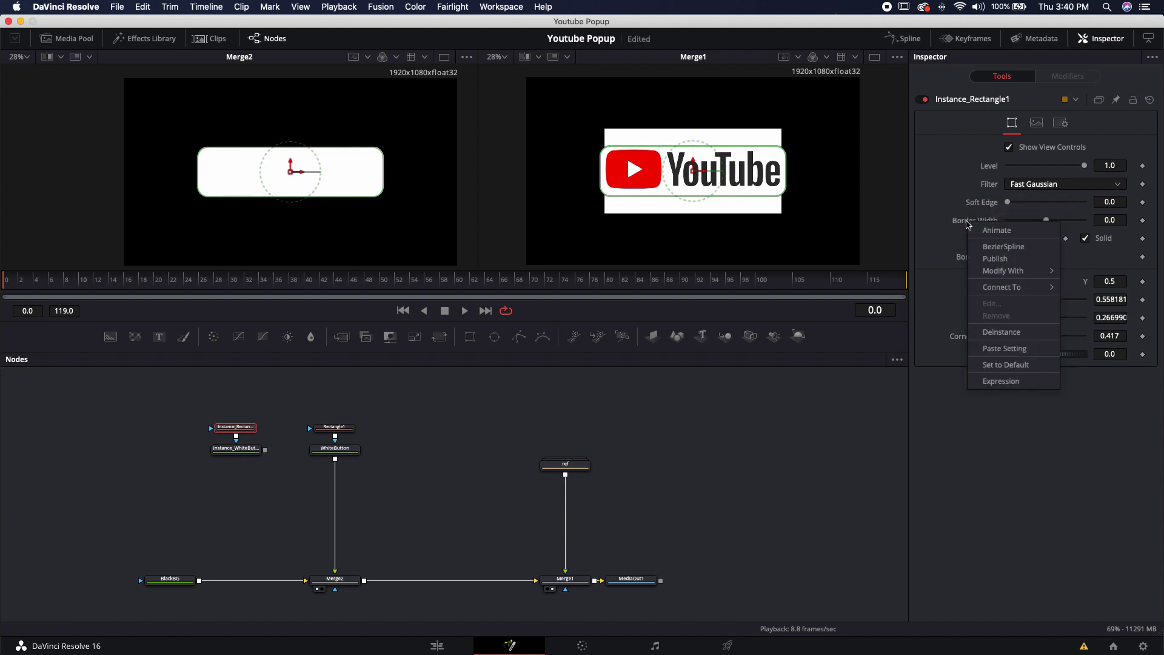
pyautogui.click(989, 332)
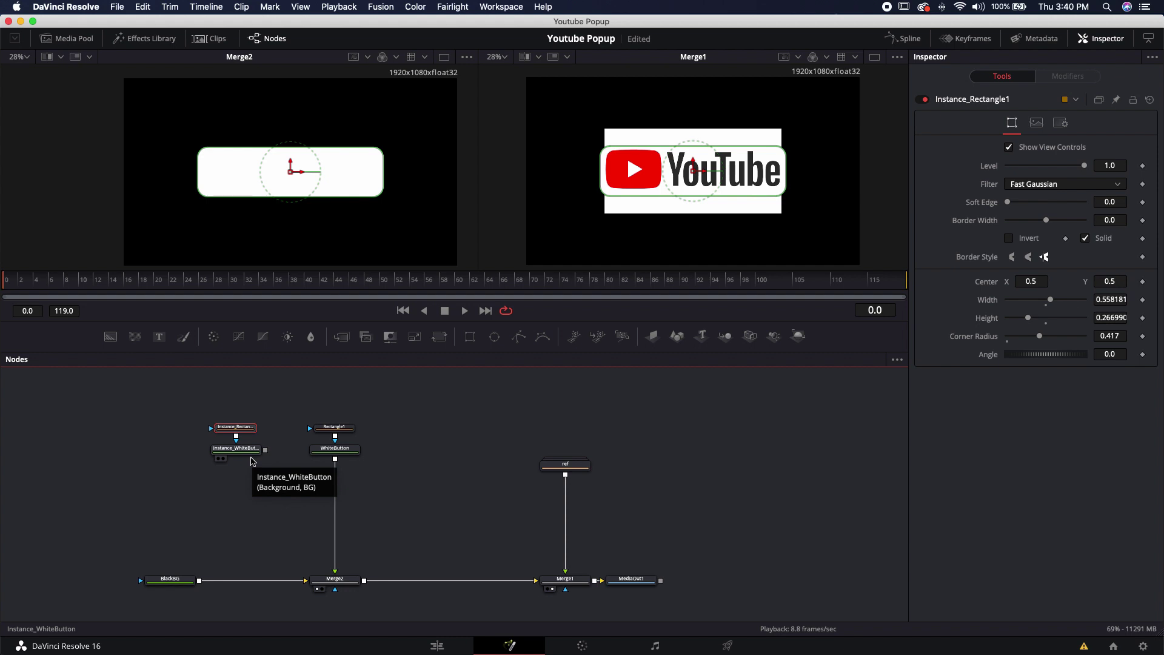
# - Merge the instanced button behind WhiteButton, and insert a Color Corrector with brightness -0.41 after Instance_WhiteButton
pyautogui.moveTo(343, 570); pyautogui.dragTo(265, 451)
pyautogui.moveTo(394, 449); pyautogui.dragTo(335, 575)
pyautogui.click(246, 453)
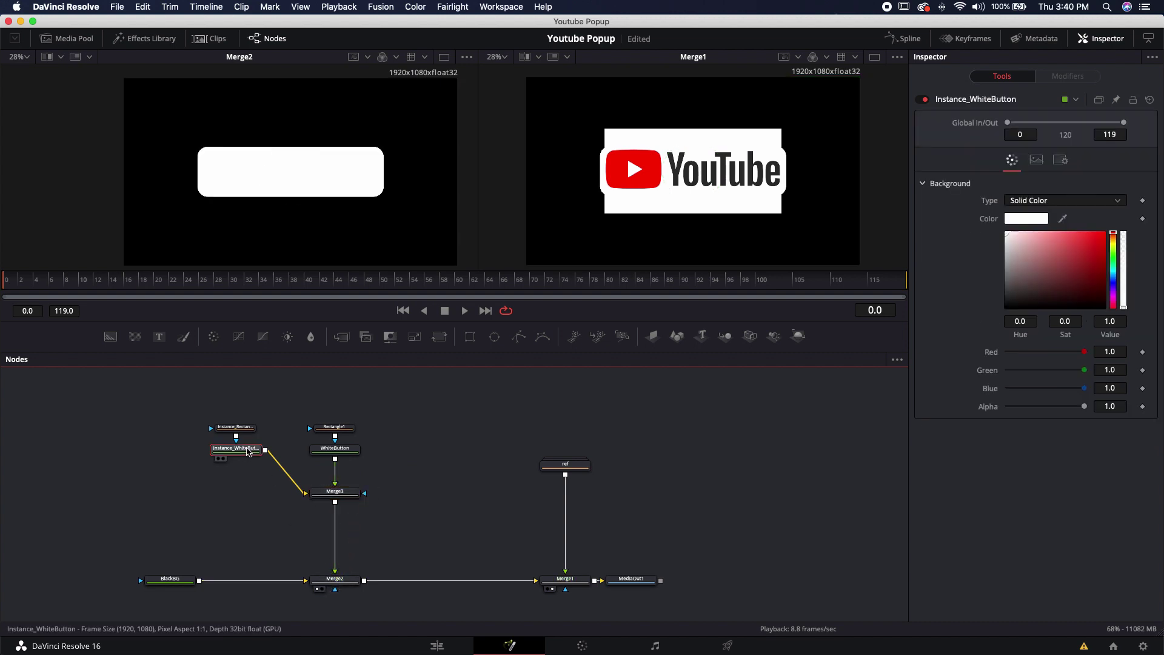
pyautogui.hotkey('shift', 'space')
pyautogui.write('cc')
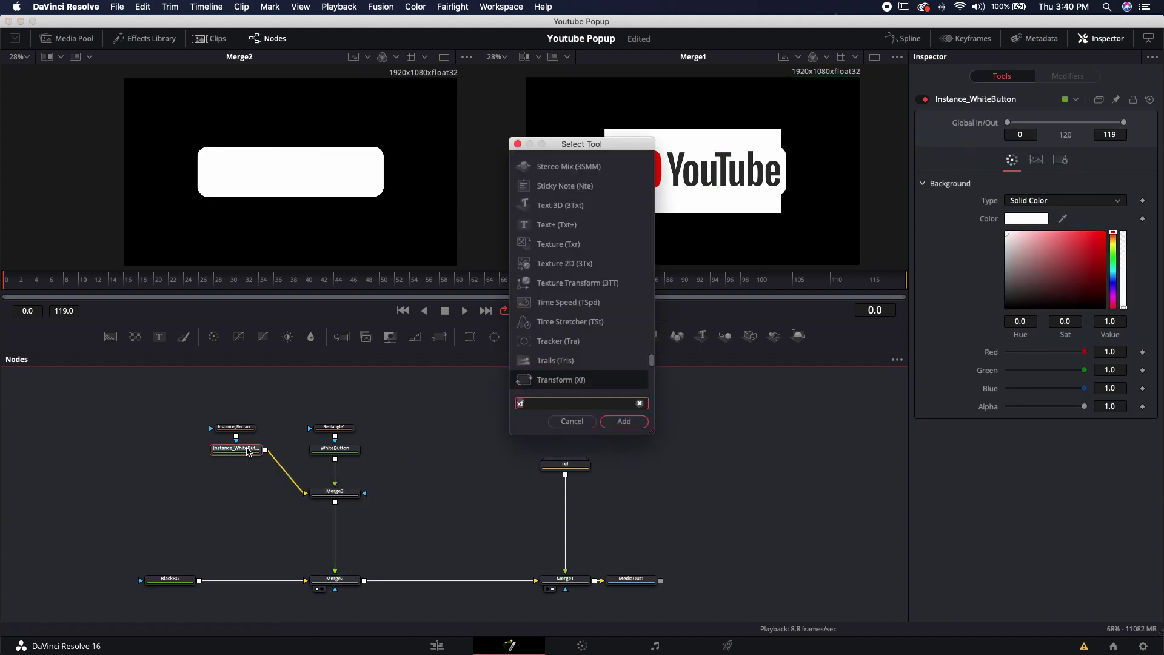
pyautogui.press('Return')
pyautogui.moveTo(298, 449); pyautogui.dragTo(233, 492)
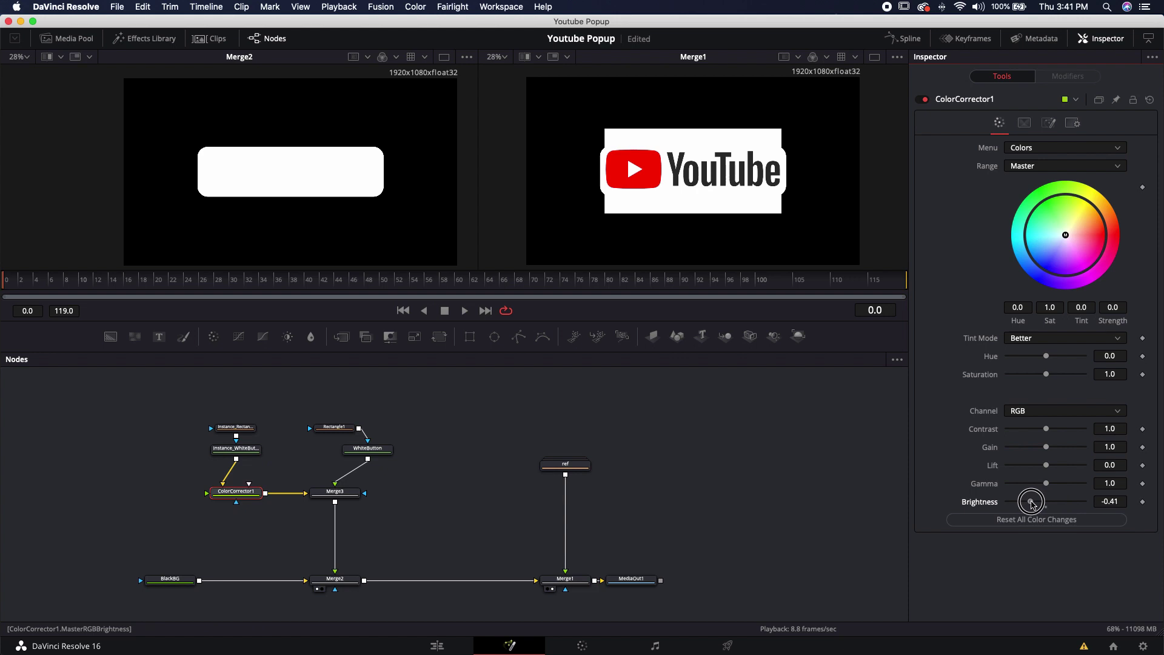
# - Set the border width of Instance_Rectangle1 to about 0.013 and check the resulting outline up close
pyautogui.click(232, 427)
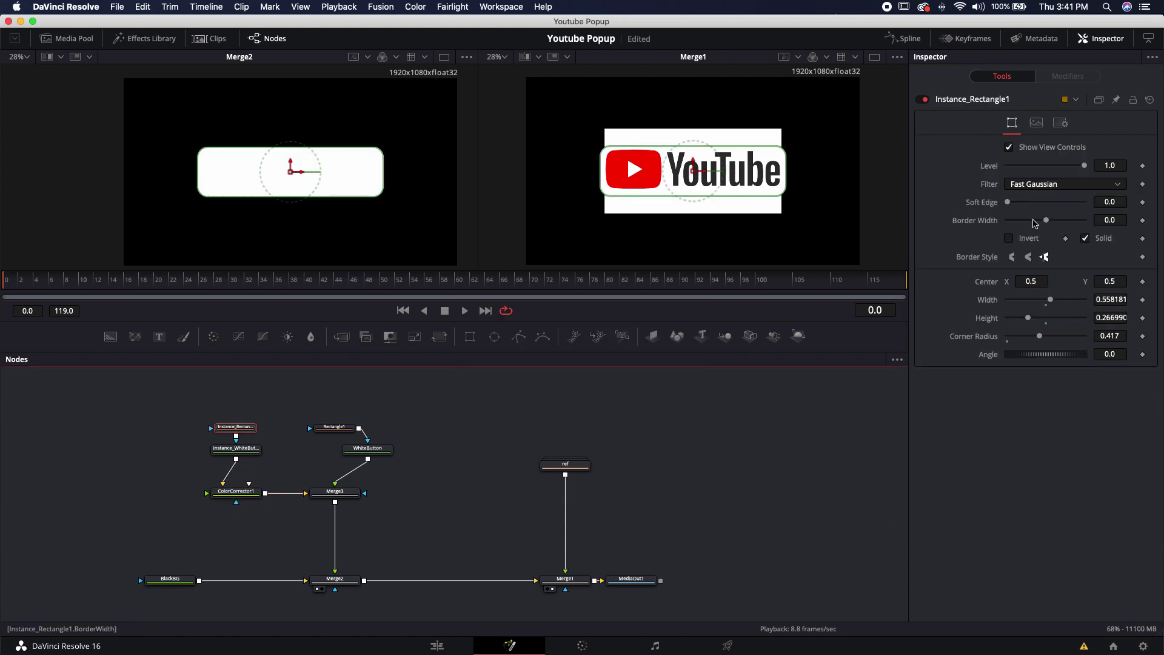
pyautogui.moveTo(1047, 221); pyautogui.dragTo(1049, 221)
pyautogui.click(415, 397)
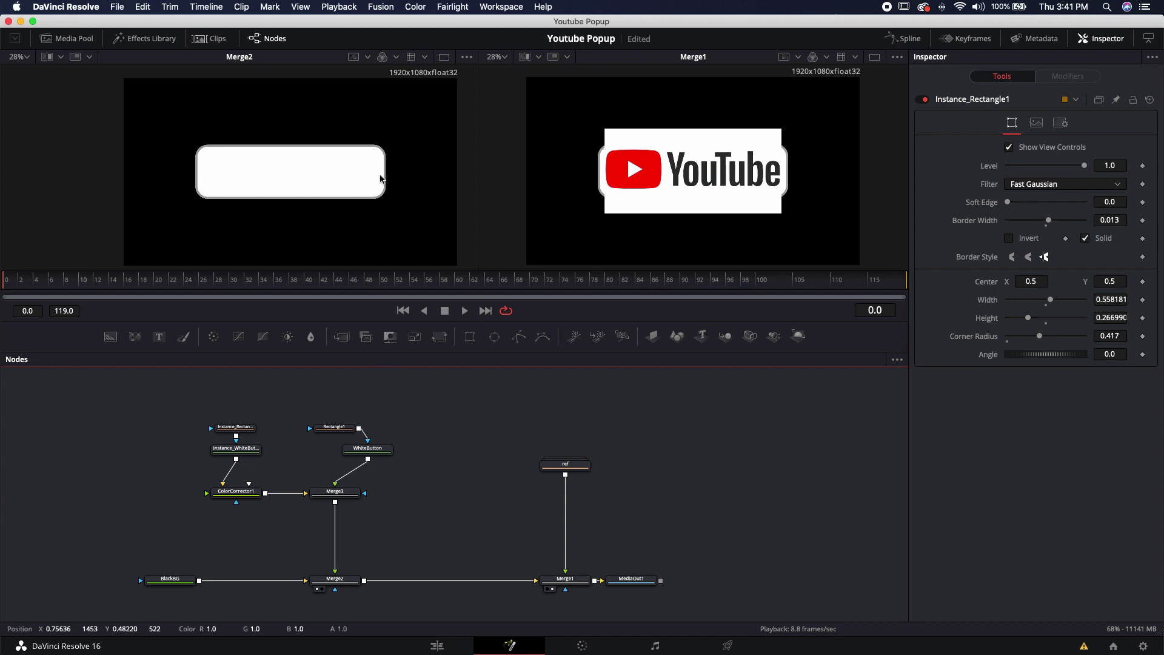
pyautogui.scroll(5, 375, 164)
pyautogui.scroll(-1, 394, 151)
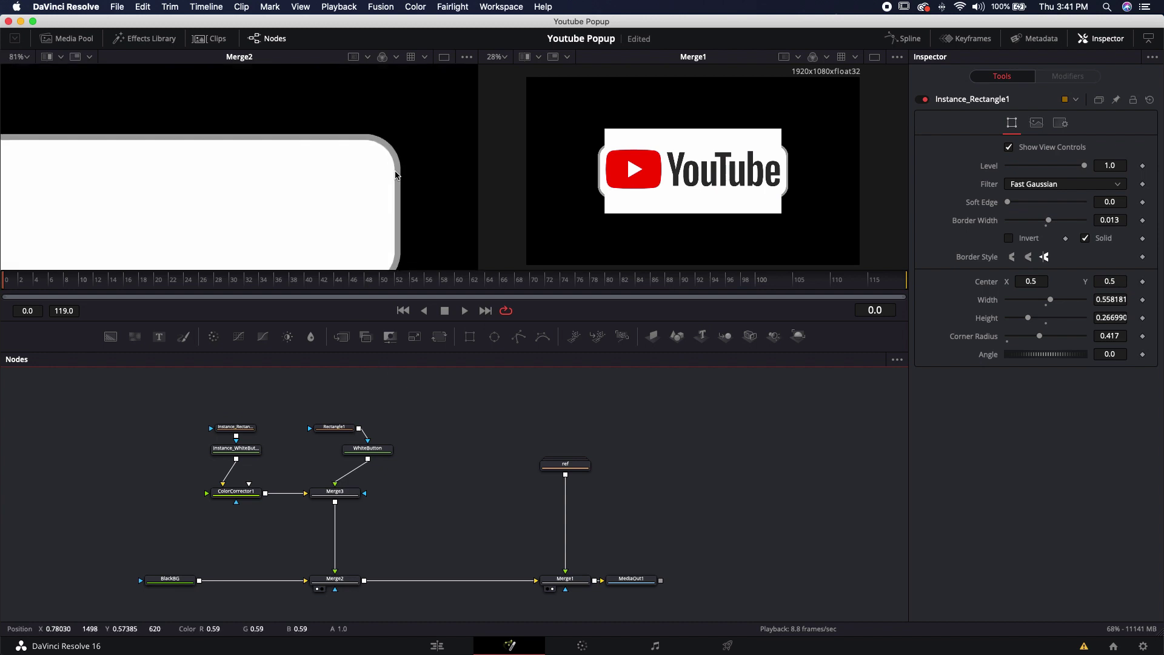
# - Connect Instance_Rectangle1 as a mask for ColorCorrector1 as well, and stack the instance nodes and WhiteButton in vertical columns
pyautogui.moveTo(244, 492); pyautogui.dragTo(246, 469)
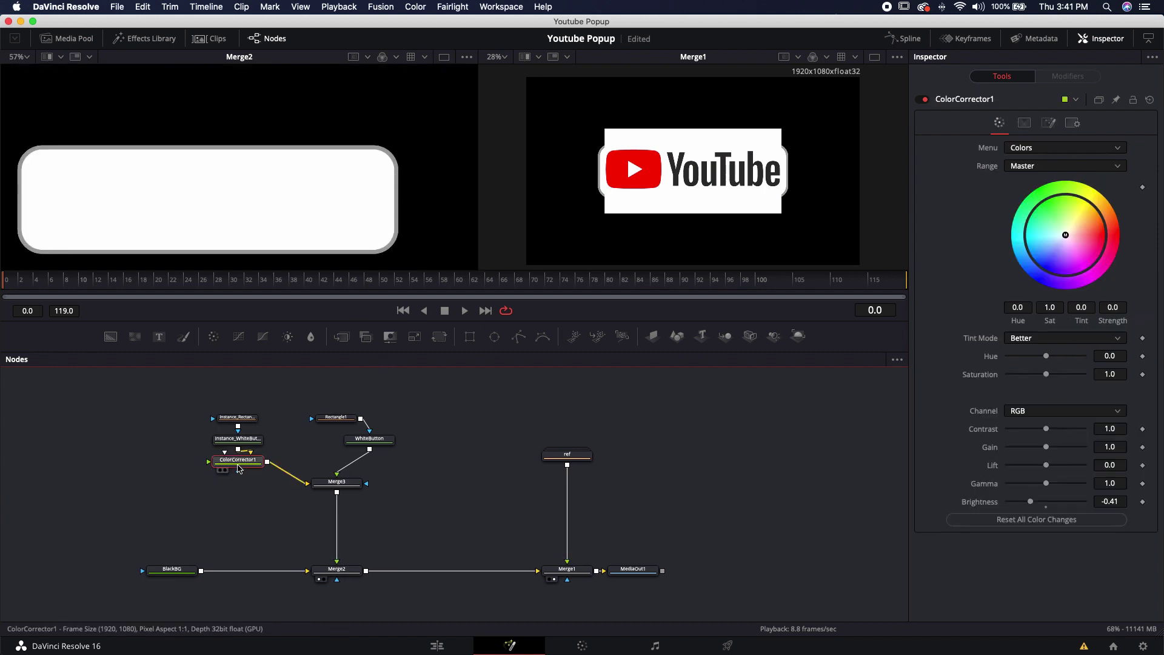
pyautogui.moveTo(257, 420); pyautogui.dragTo(95, 444)
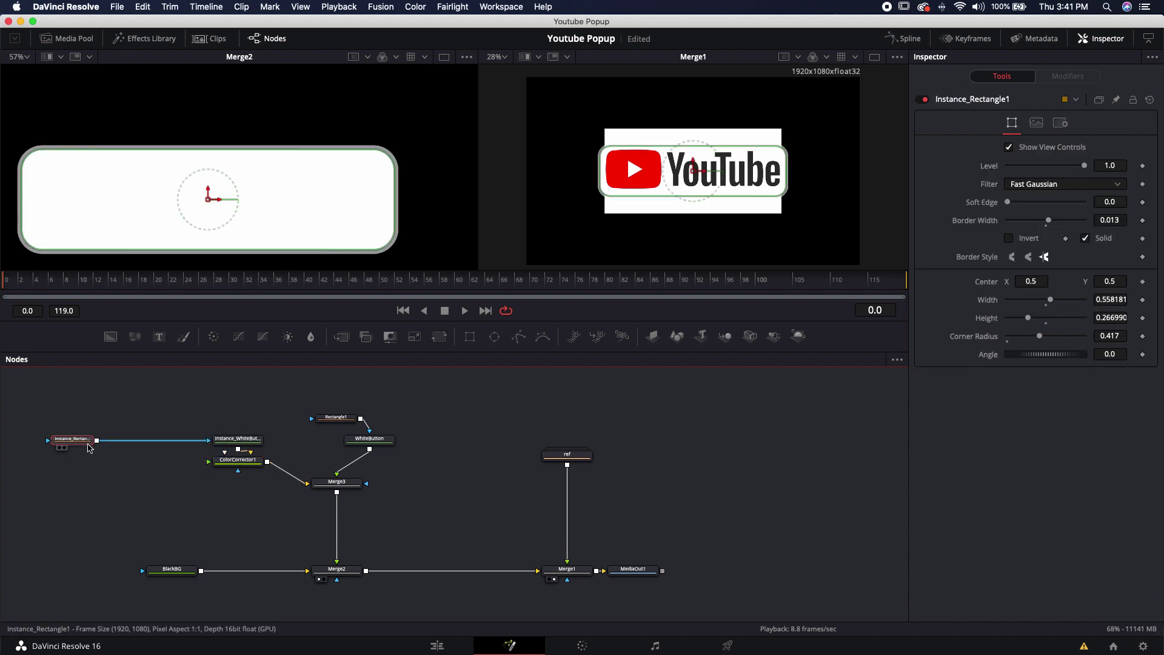
pyautogui.moveTo(97, 442); pyautogui.dragTo(236, 466)
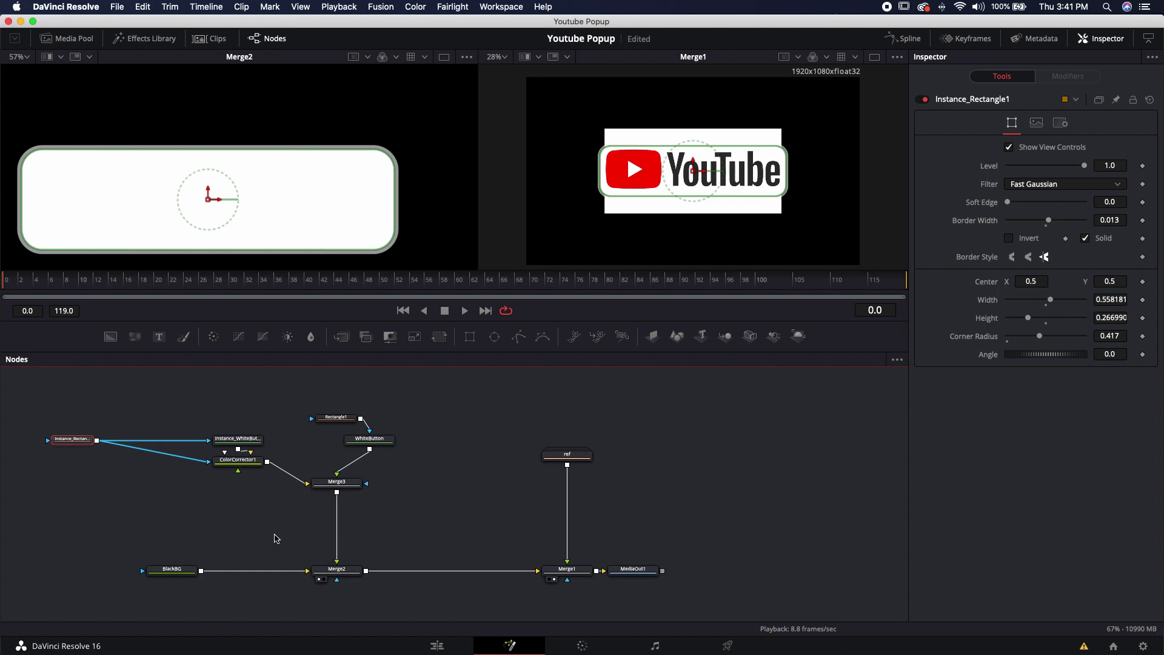
pyautogui.moveTo(74, 439); pyautogui.dragTo(242, 418)
pyautogui.moveTo(367, 438); pyautogui.dragTo(334, 439)
# - Set the Soft Edge of Rectangle1 to about 0.00346 and inspect the button's corner
pyautogui.click(334, 419)
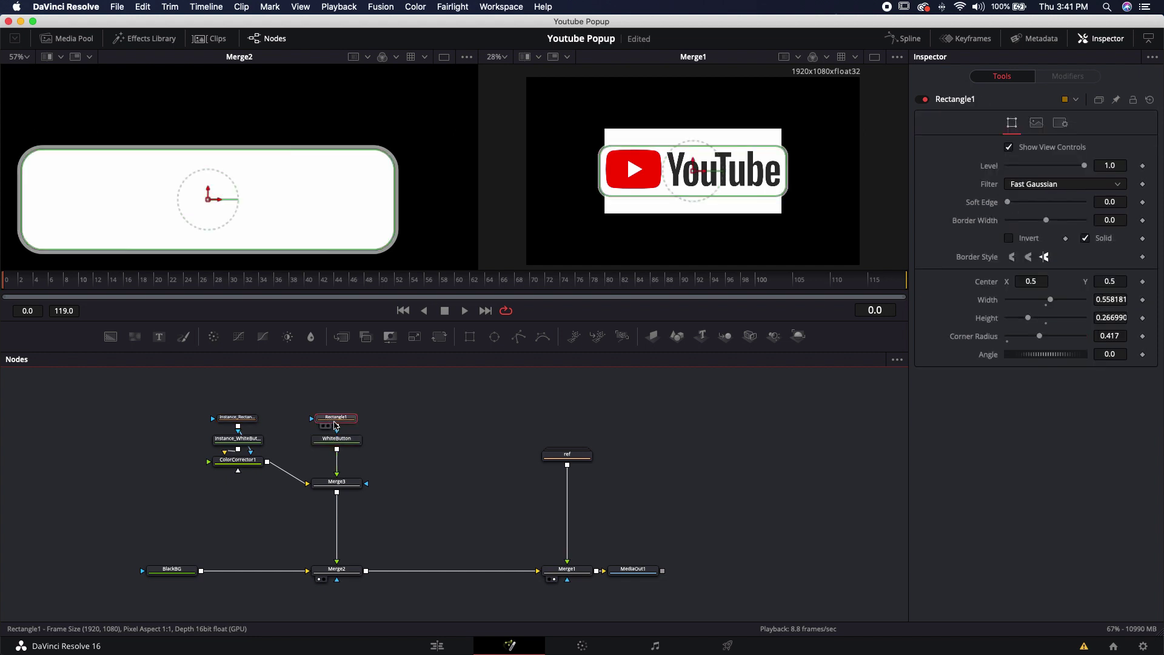
pyautogui.moveTo(1008, 202); pyautogui.dragTo(1012, 208)
pyautogui.click(460, 403)
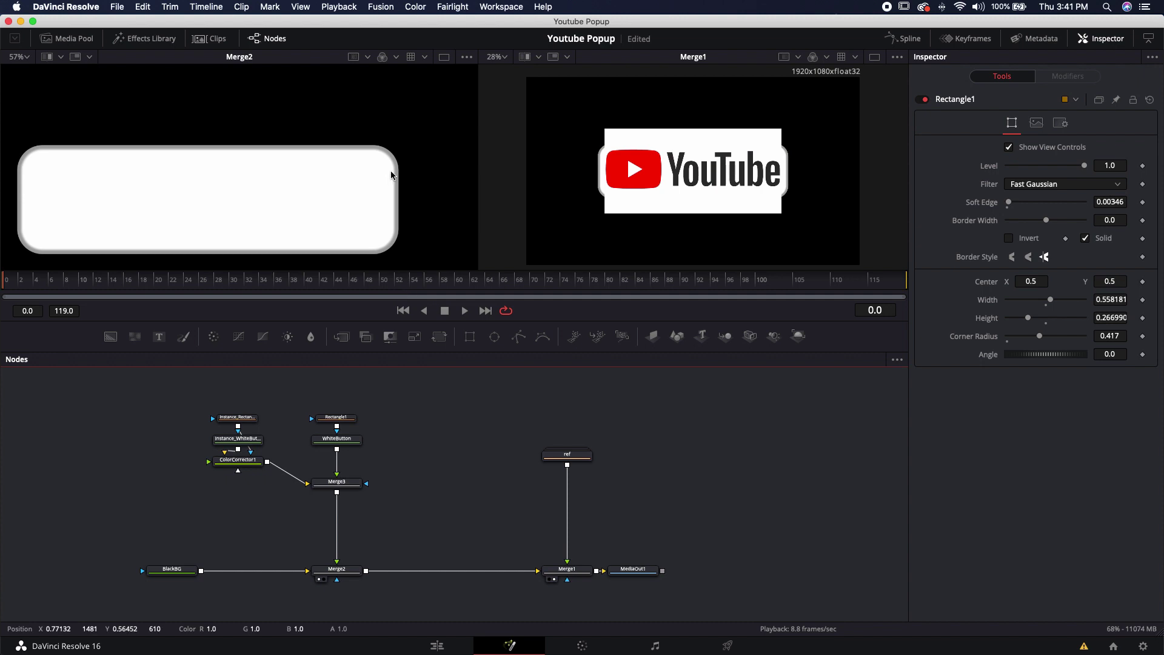
pyautogui.scroll(5, 394, 176)
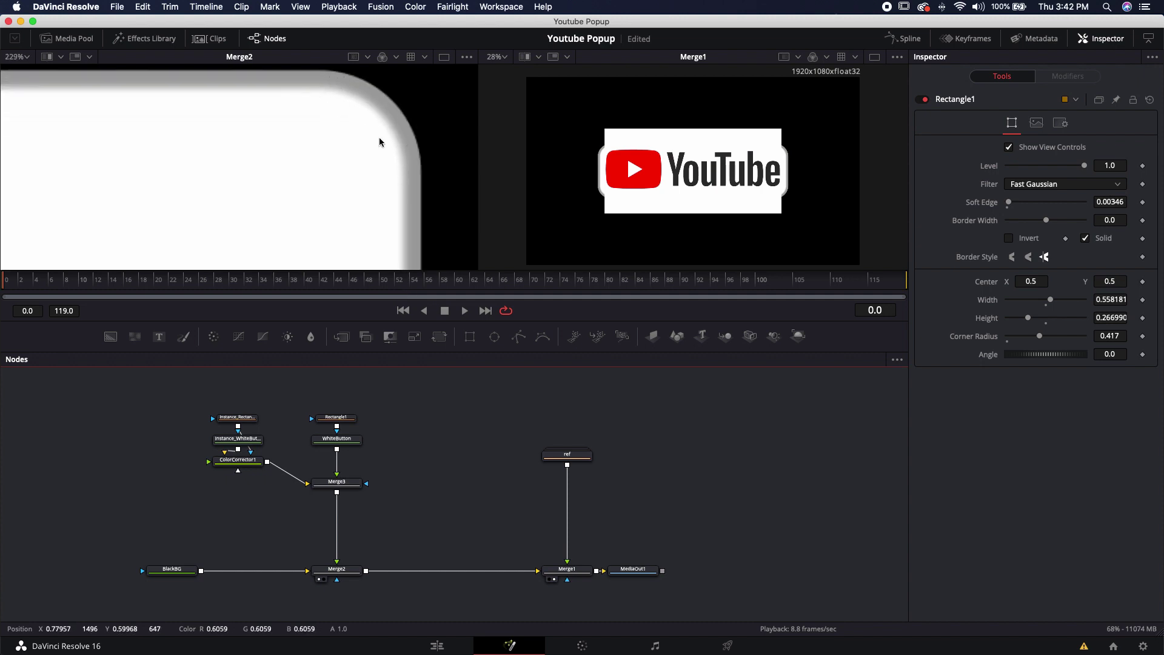
pyautogui.scroll(-4, 403, 138)
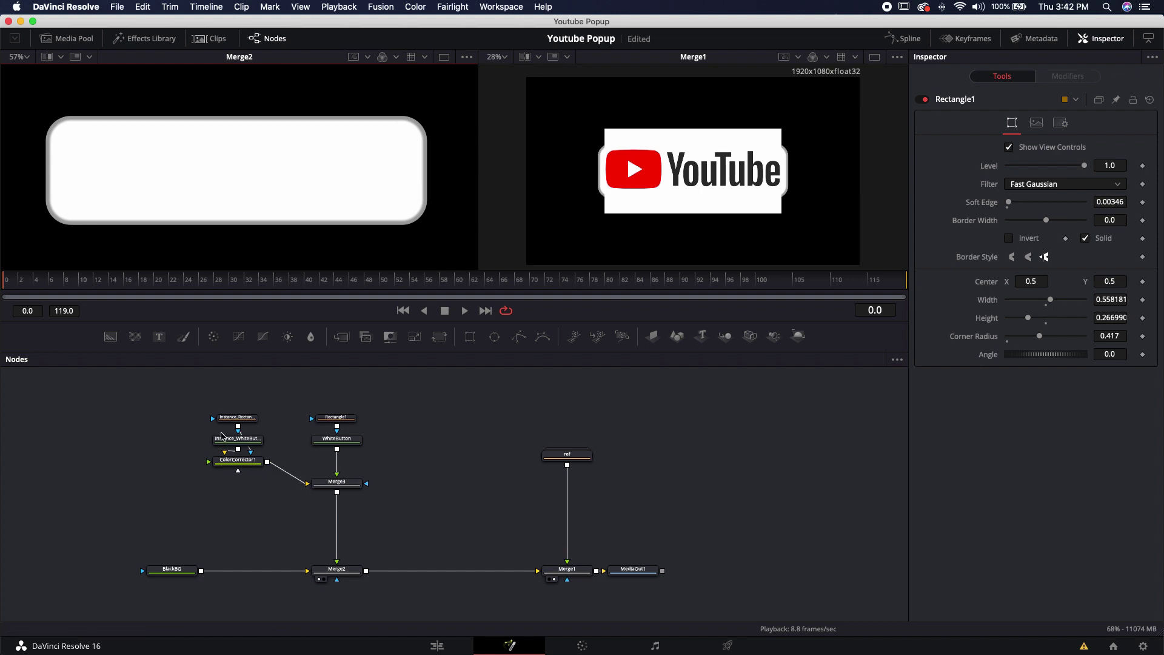
# - Align the ColorCorrector1 node group level with Merge3 and move Rectangle1 further above WhiteButton
pyautogui.click(243, 444)
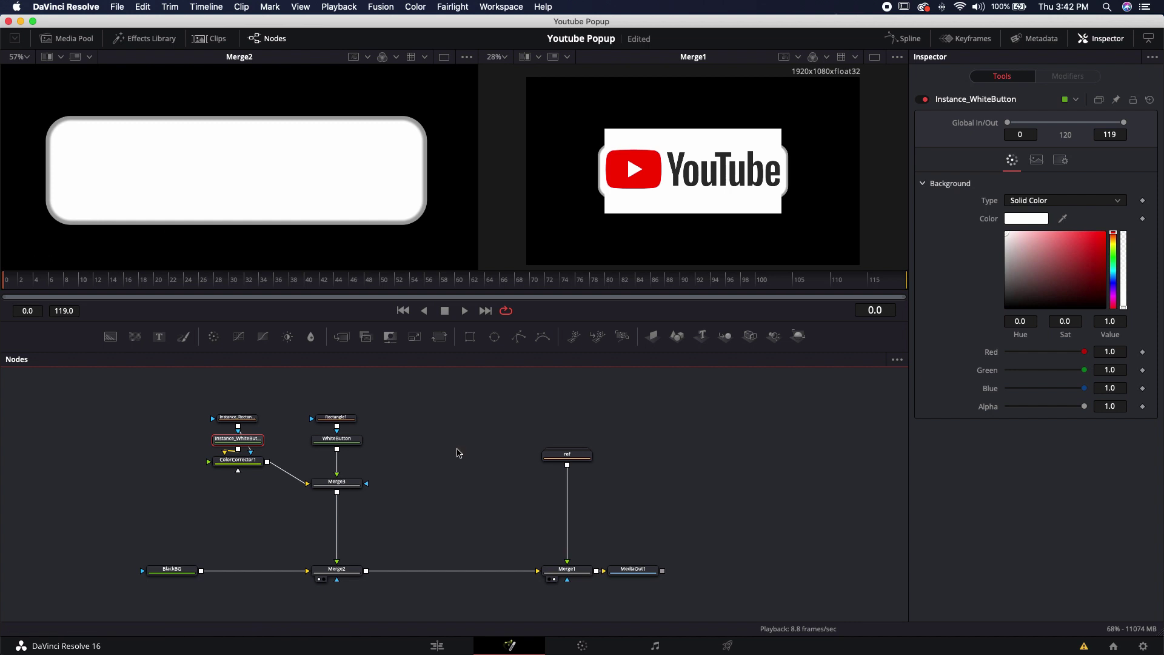
pyautogui.click(448, 454)
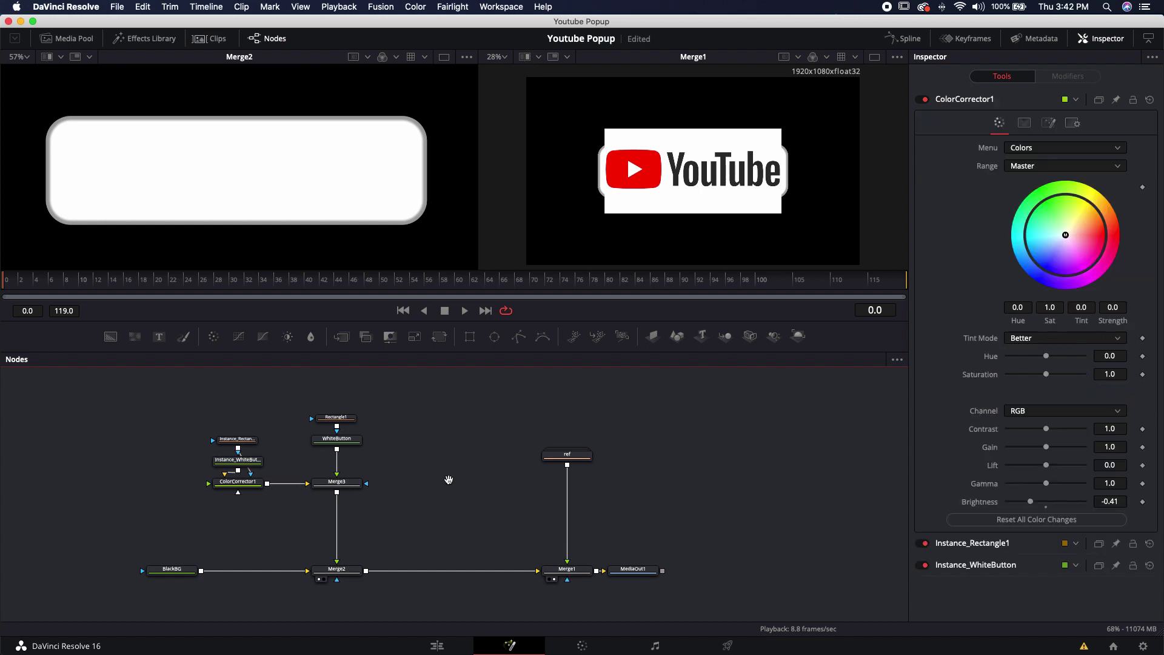
pyautogui.moveTo(447, 479); pyautogui.dragTo(448, 471)
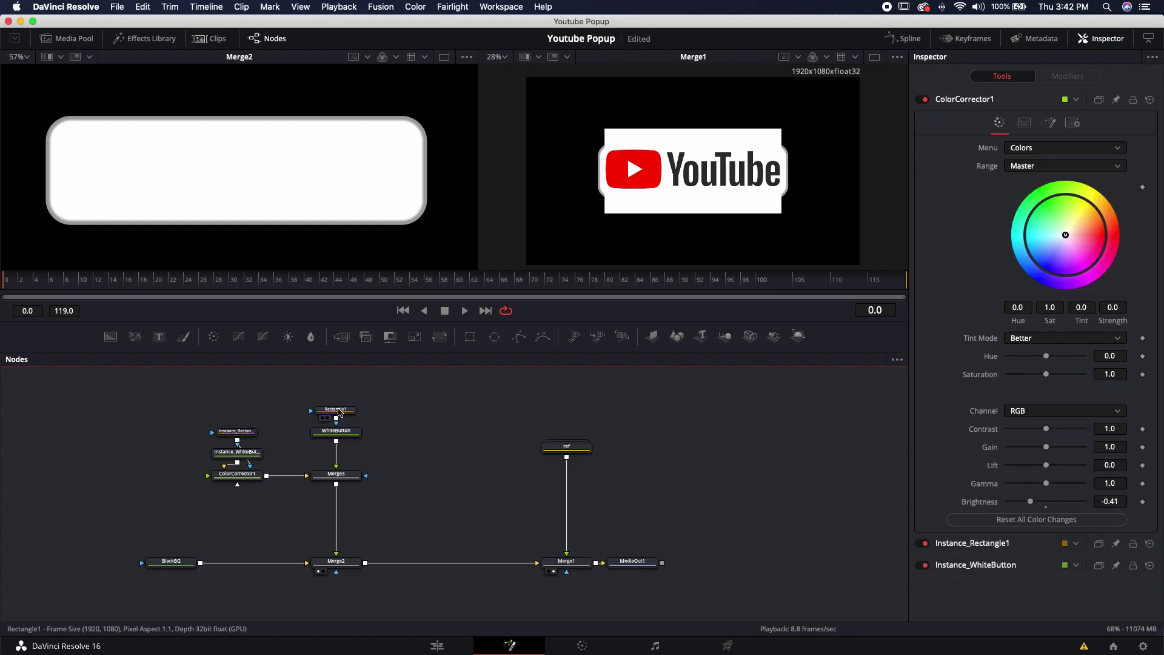
pyautogui.click(339, 411)
pyautogui.moveTo(350, 416); pyautogui.dragTo(350, 394)
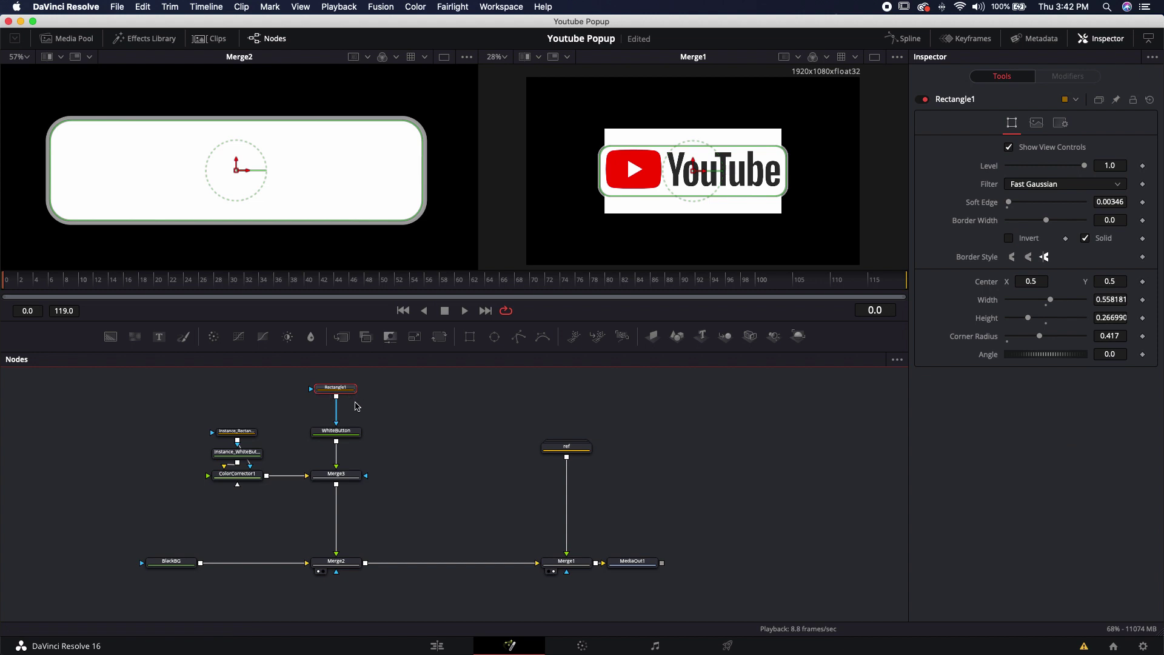
# - Move the whole white button node group, including Merge3, further above Merge2
pyautogui.click(429, 476)
pyautogui.scroll(3, 364, 457)
pyautogui.moveTo(204, 409); pyautogui.dragTo(459, 572)
pyautogui.moveTo(365, 535); pyautogui.dragTo(376, 457)
pyautogui.click(463, 497)
pyautogui.moveTo(464, 502); pyautogui.dragTo(485, 443)
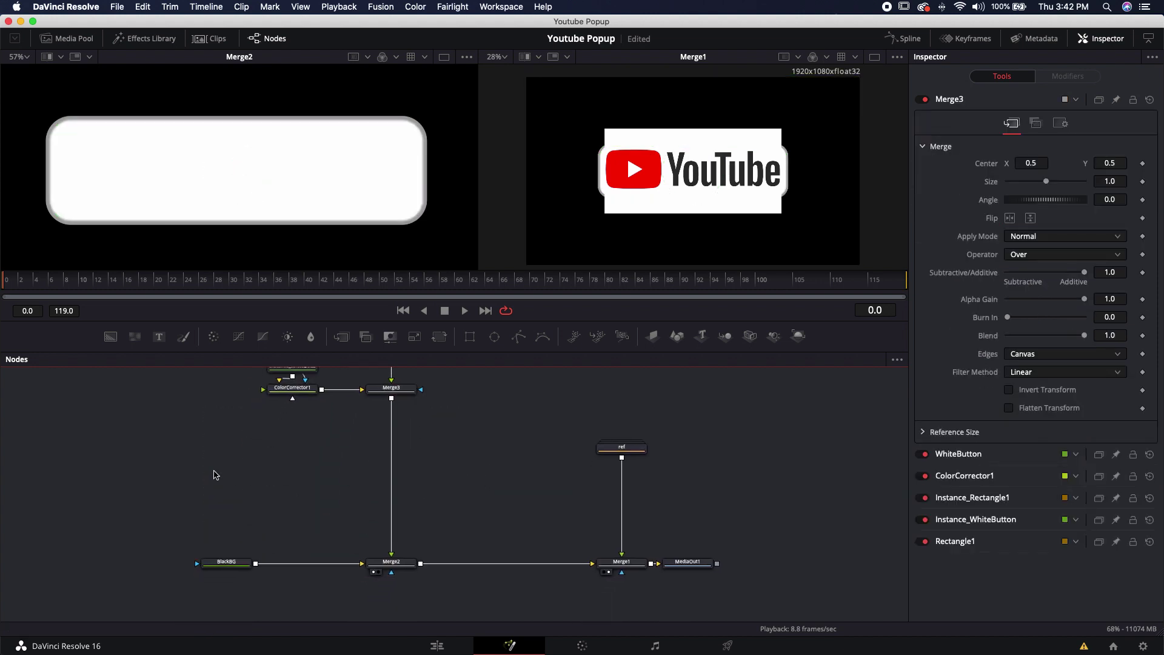
# - Paste an instance of Rectangle1 and merge a new Text+ node over the Merge3 output, viewing the new merge in the first viewer
pyautogui.hotkey('ctrl', 'shift', 'v')
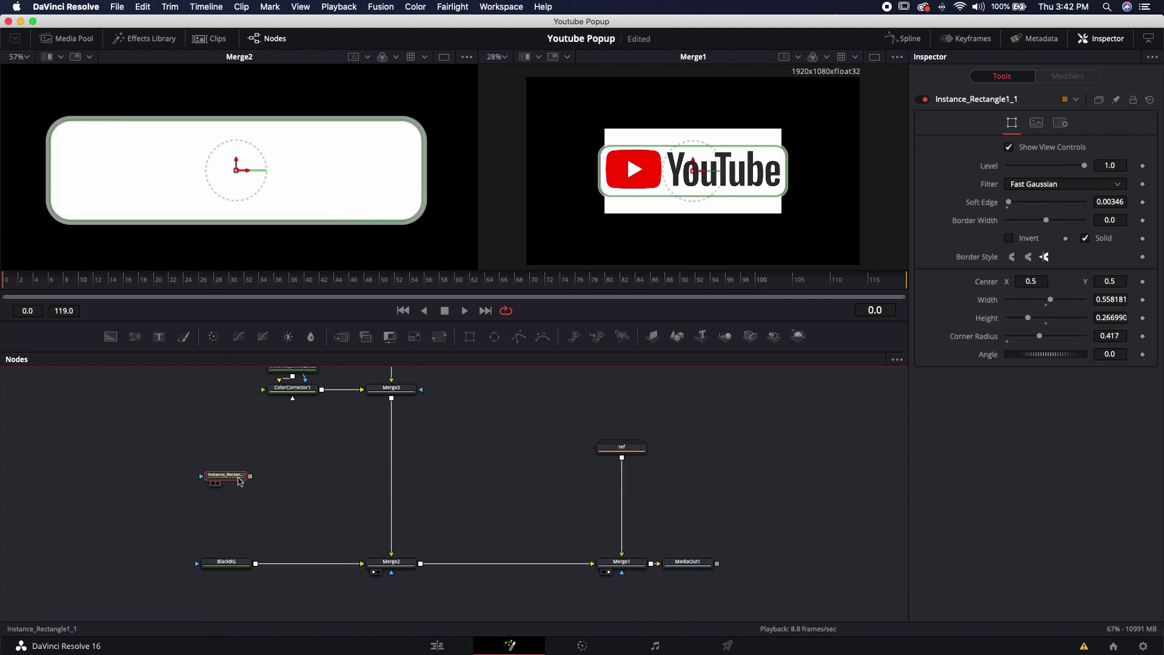
pyautogui.hscroll(3, 257, 478)
pyautogui.click(182, 393)
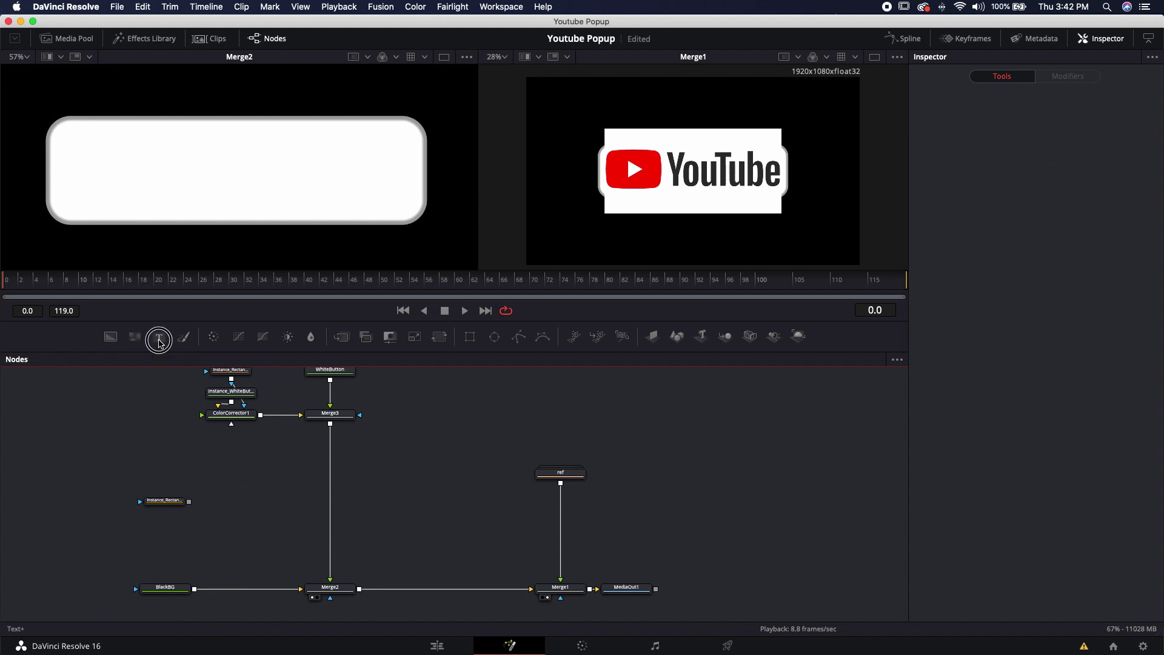
pyautogui.click(159, 336)
pyautogui.moveTo(267, 508); pyautogui.dragTo(321, 200)
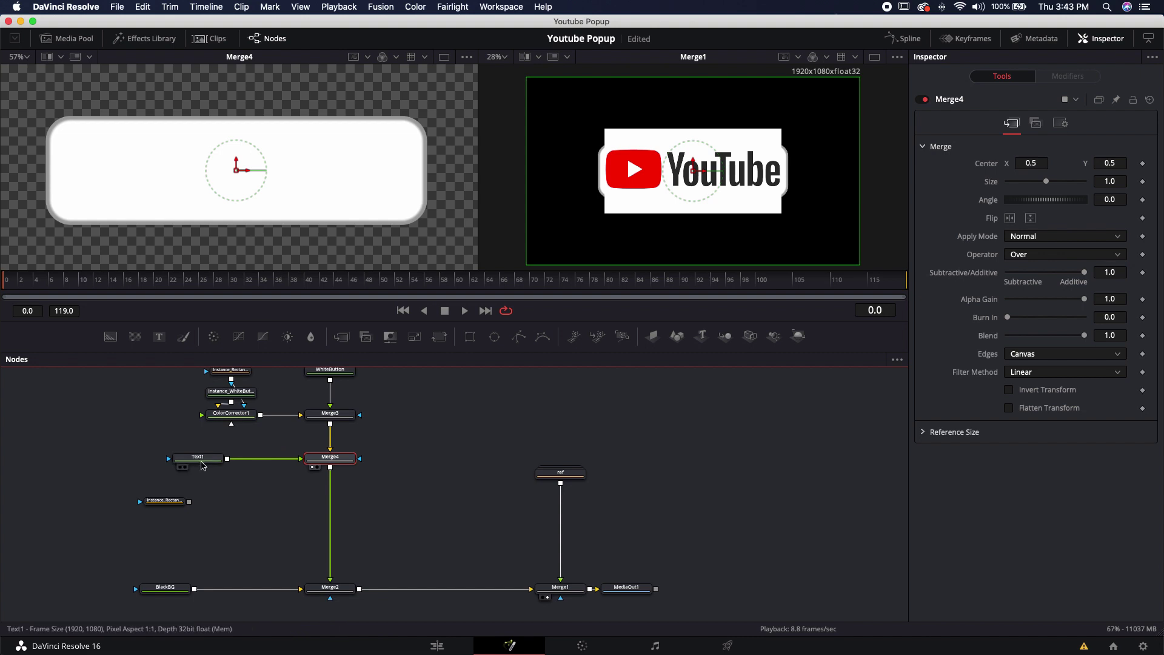
# - Enter TEXT in the Text1 node with size 0.2244 and tracking 1.071, and color it dark gray
pyautogui.click(203, 460)
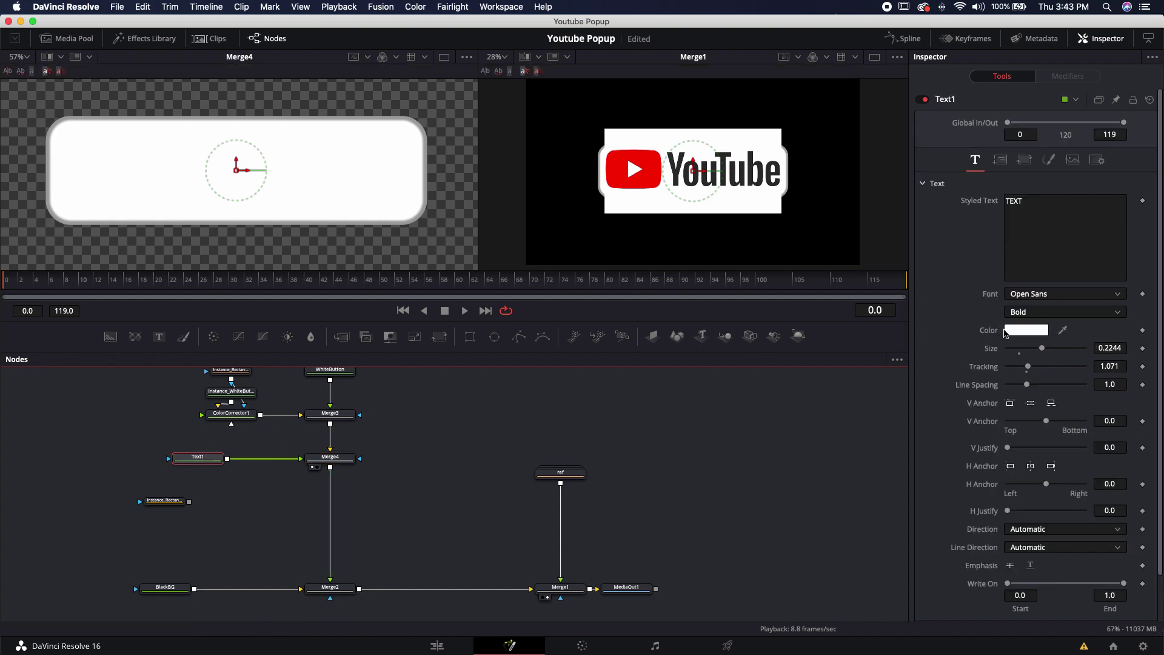
pyautogui.click(1017, 333)
pyautogui.moveTo(769, 551); pyautogui.dragTo(836, 559)
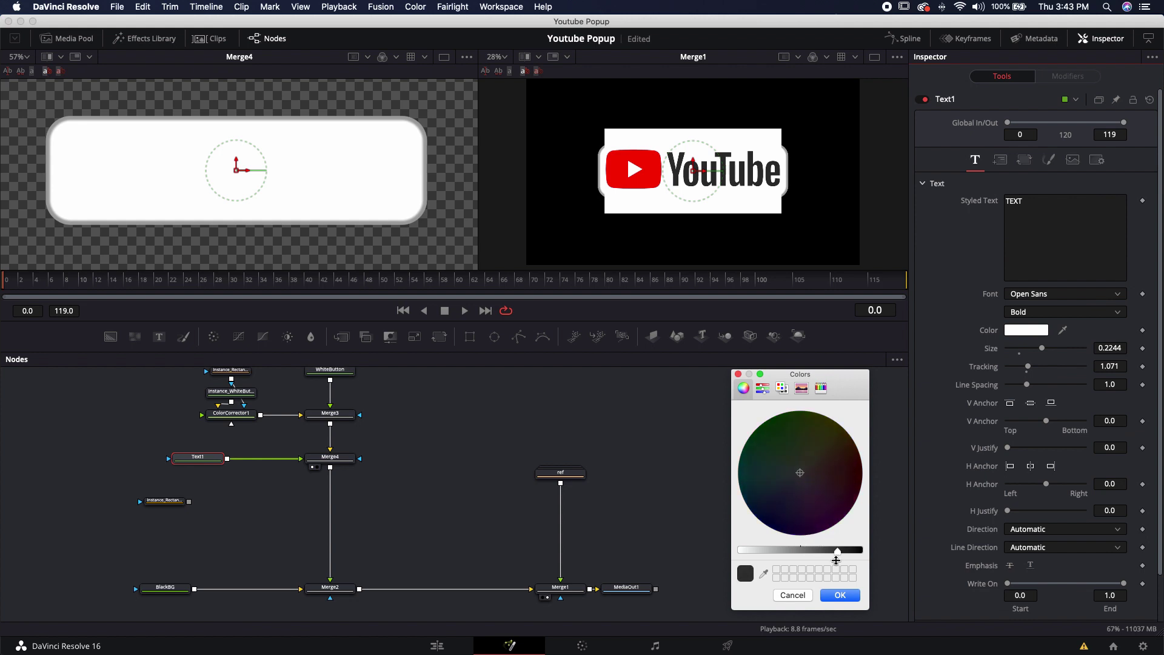
pyautogui.click(837, 595)
# - Mask Text1 with the newly instanced rectangle, and deinstance the mask's Soft Edge to set it to 0.0
pyautogui.moveTo(179, 501); pyautogui.dragTo(205, 462)
pyautogui.click(73, 460)
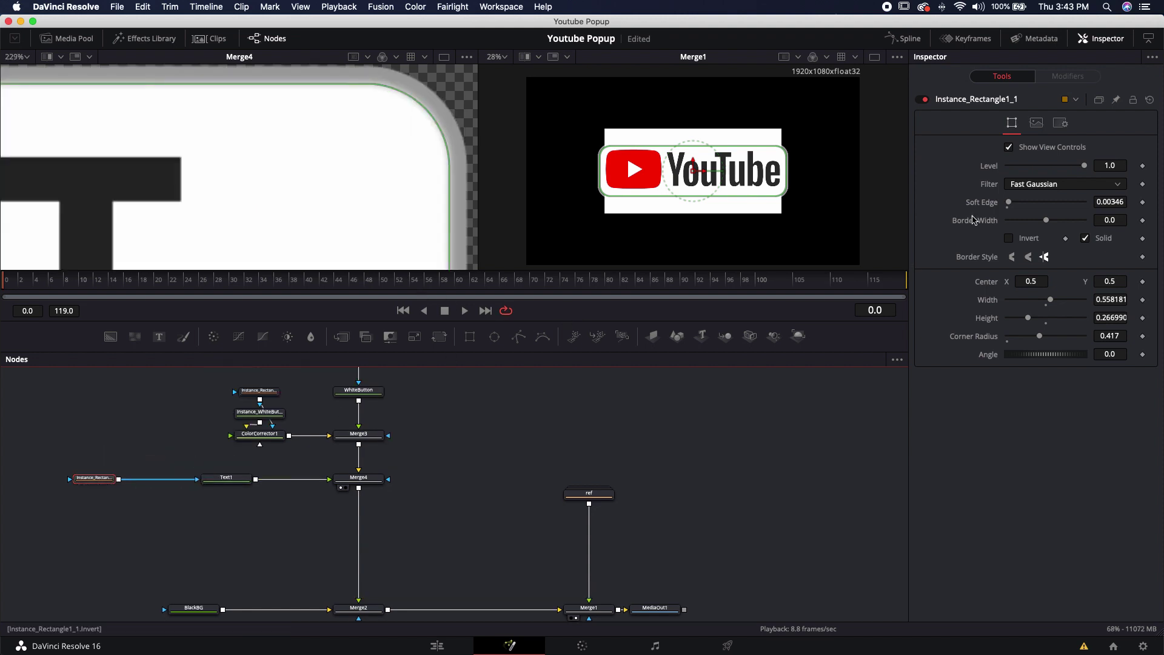
pyautogui.rightClick(979, 203)
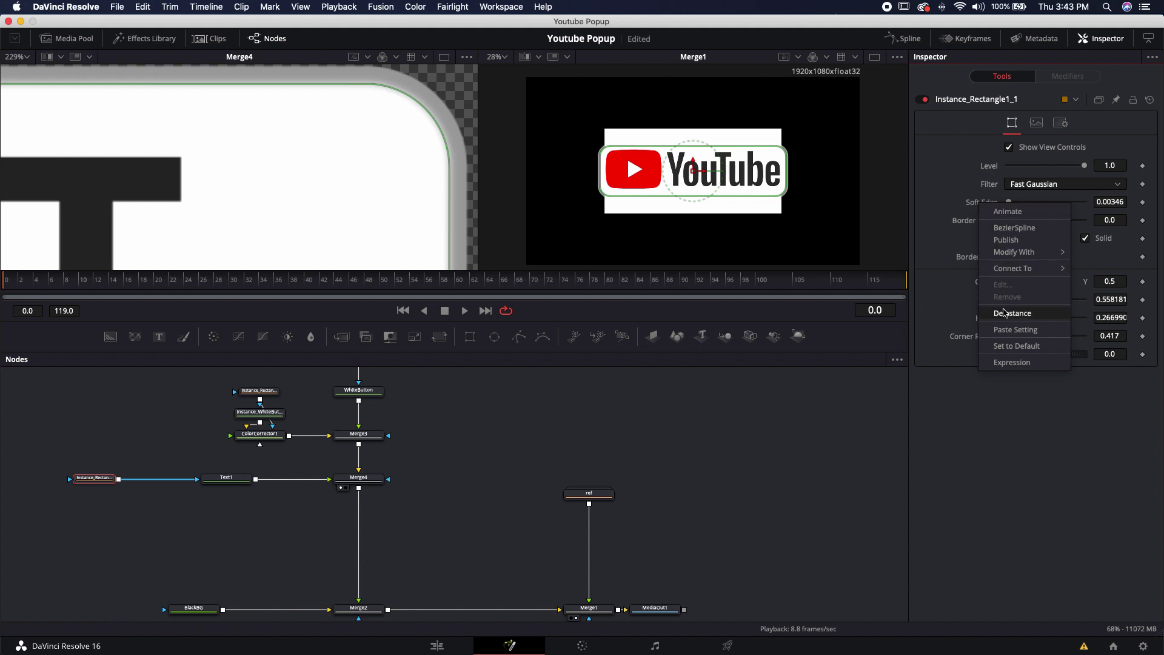
pyautogui.click(1004, 312)
pyautogui.doubleClick(1009, 202)
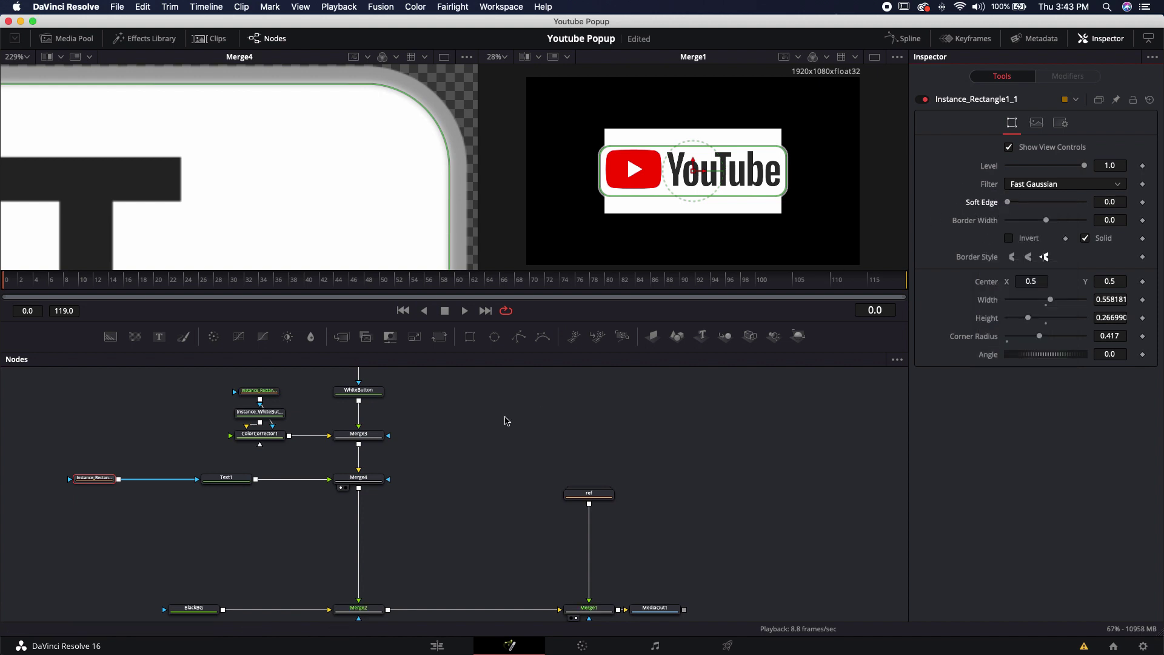
pyautogui.moveTo(100, 478); pyautogui.dragTo(133, 479)
pyautogui.click(226, 478)
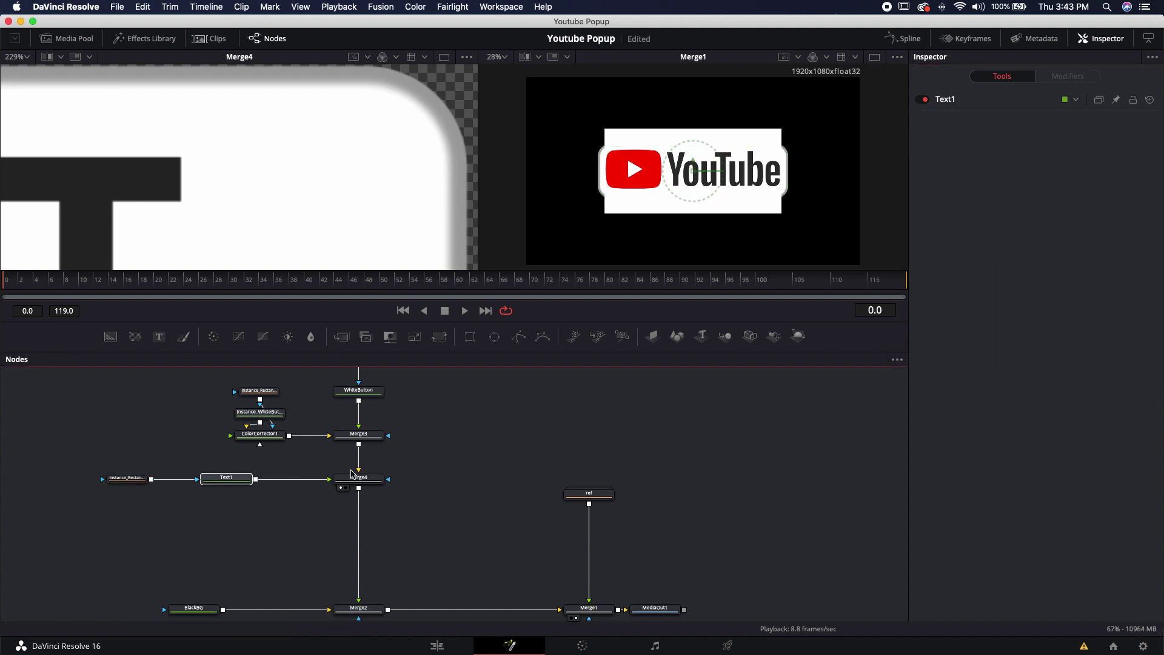
pyautogui.scroll(-5, 317, 177)
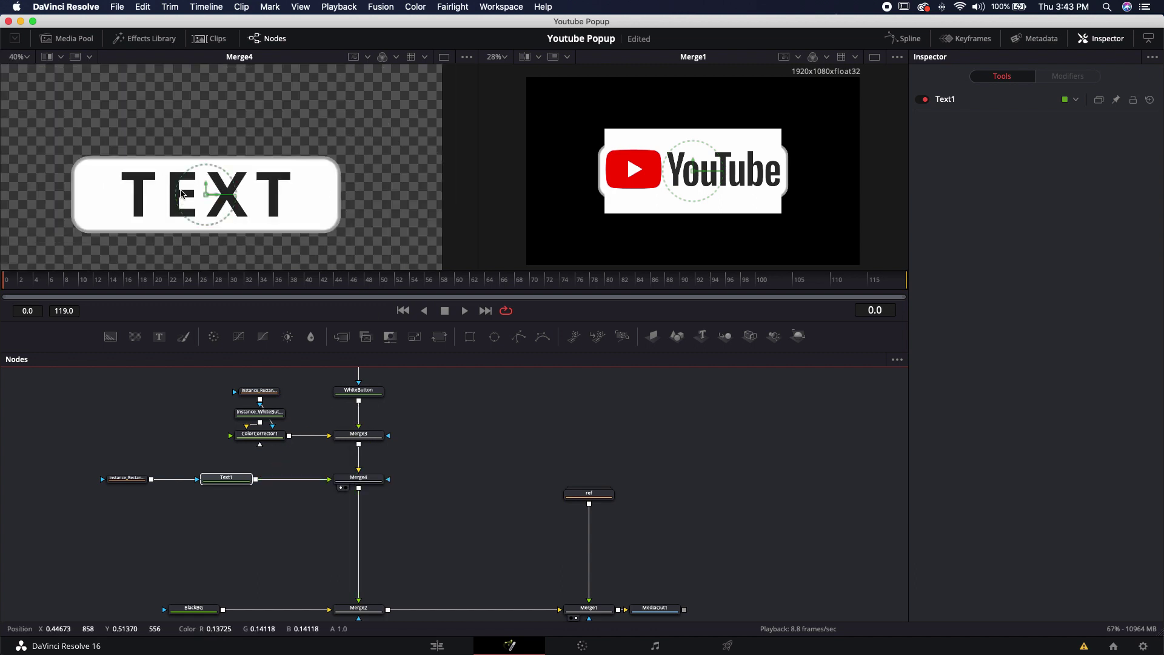
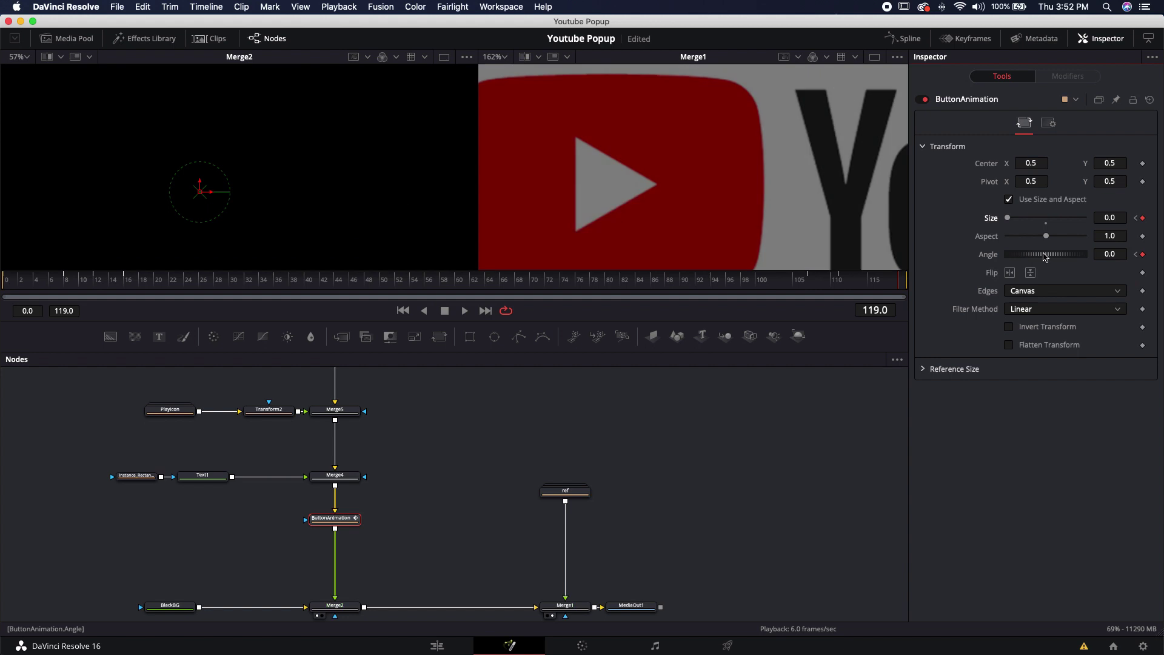
# - Set ButtonAnimation's angle to 289.6 at frame 119 and smooth the closing size and angle keyframes in the spline editor
pyautogui.moveTo(1044, 254); pyautogui.dragTo(1091, 254)
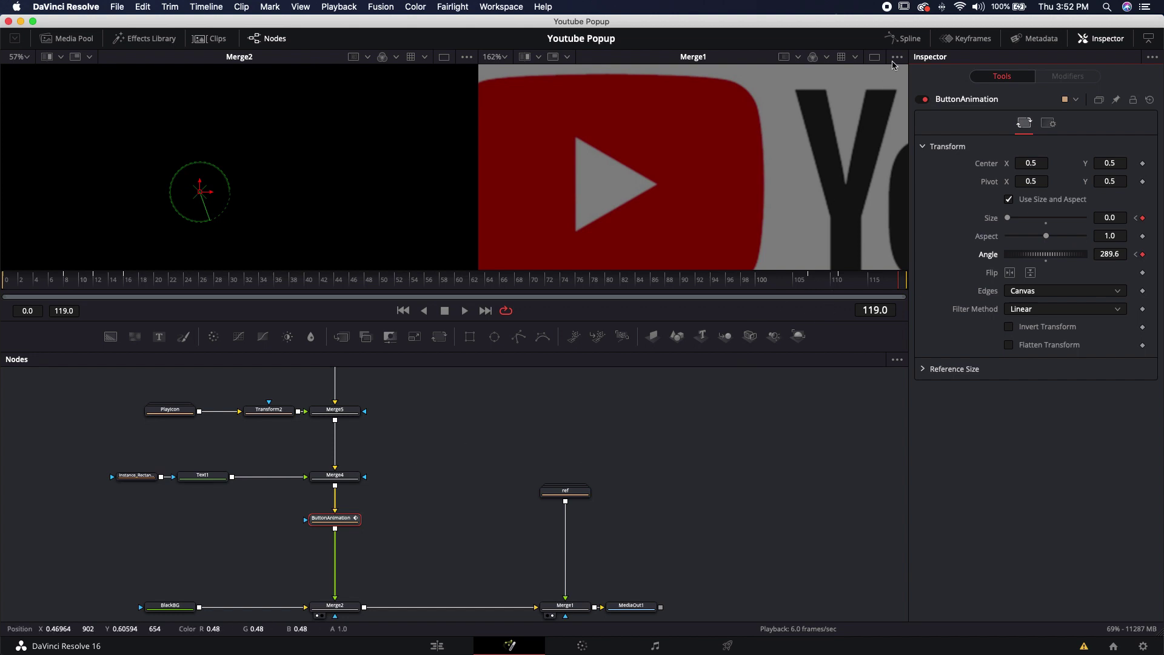
pyautogui.click(903, 38)
pyautogui.click(457, 391)
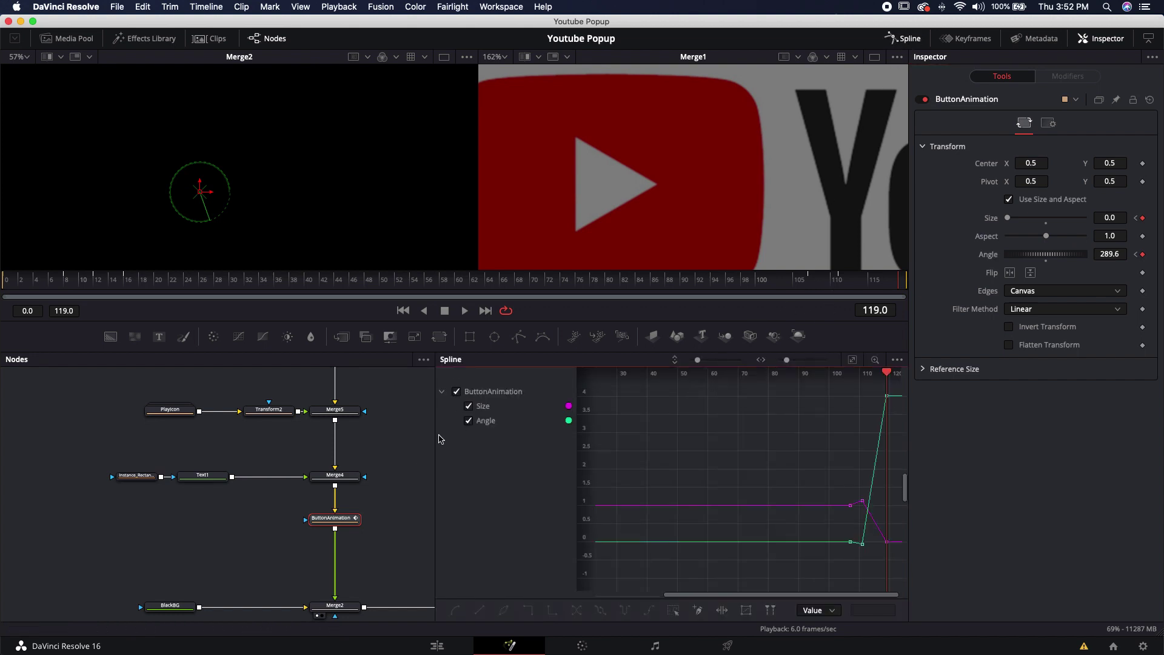
pyautogui.moveTo(435, 435); pyautogui.dragTo(114, 420)
pyautogui.moveTo(556, 445); pyautogui.dragTo(470, 460)
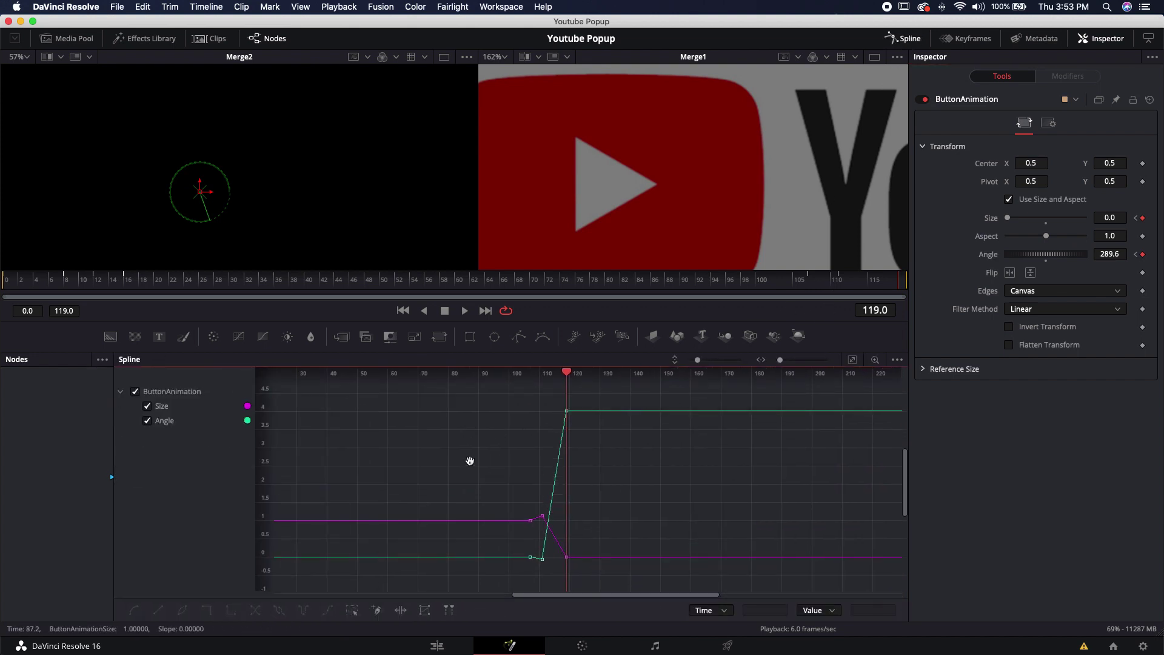
pyautogui.moveTo(441, 386); pyautogui.dragTo(599, 575)
pyautogui.hotkey('shift', 's')
pyautogui.click(484, 459)
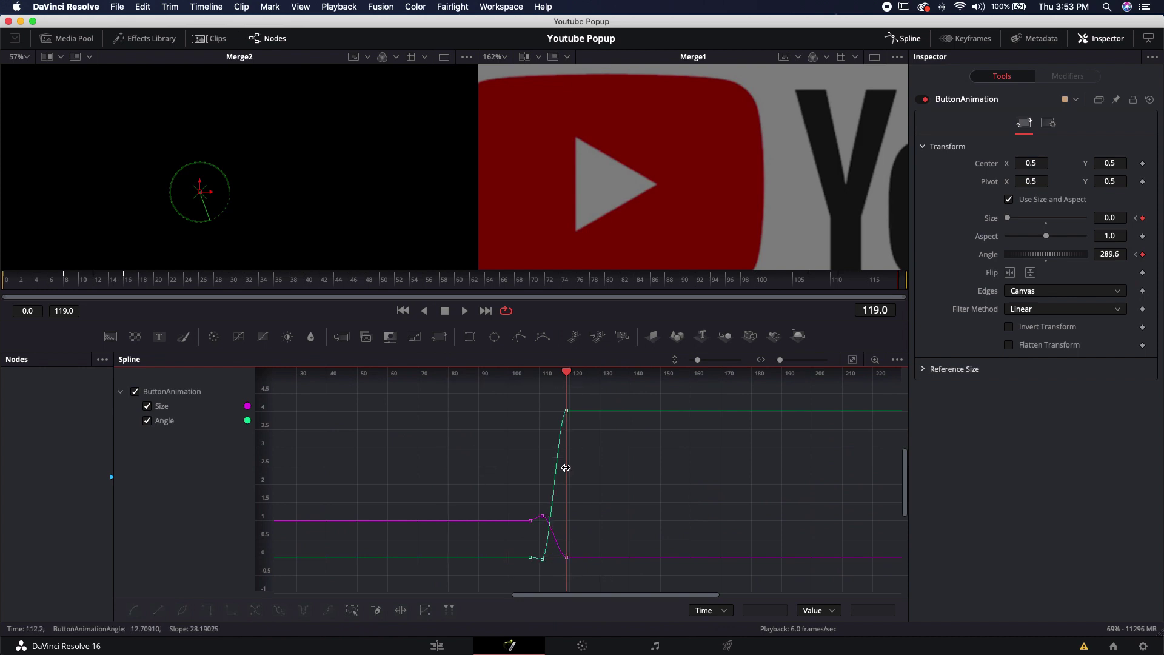
pyautogui.scroll(5, 543, 571)
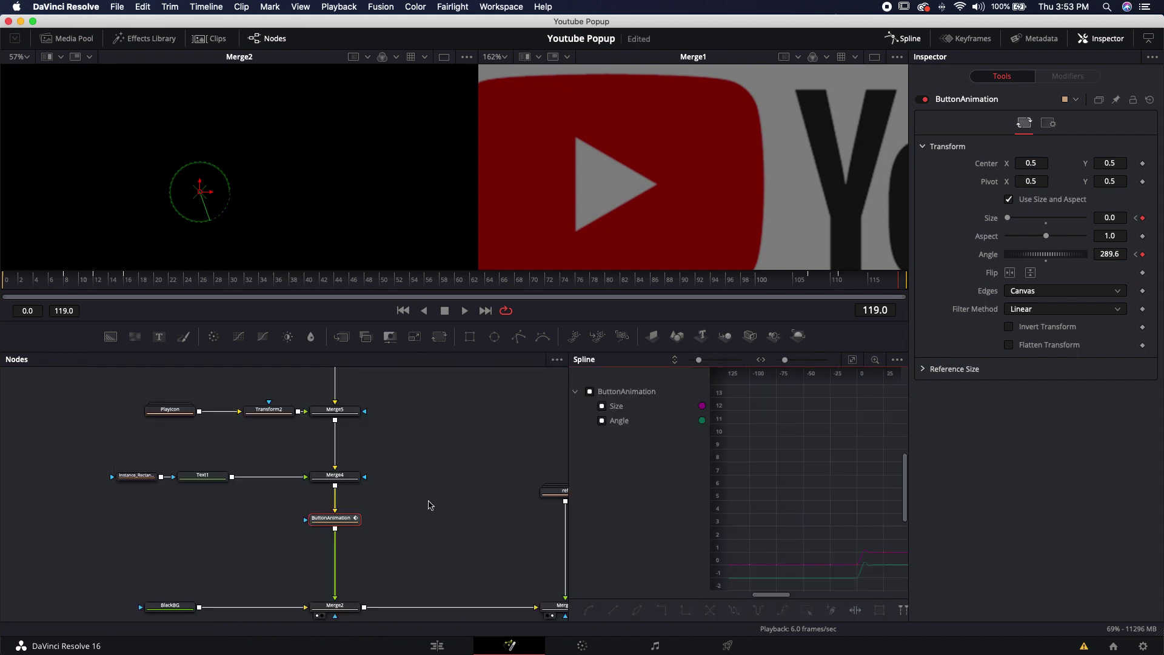
# - Play the button animation from frame 0 in a single enlarged viewer to check the entrance and exit
pyautogui.moveTo(431, 485); pyautogui.dragTo(399, 508)
pyautogui.moveTo(276, 281); pyautogui.dragTo(4, 287)
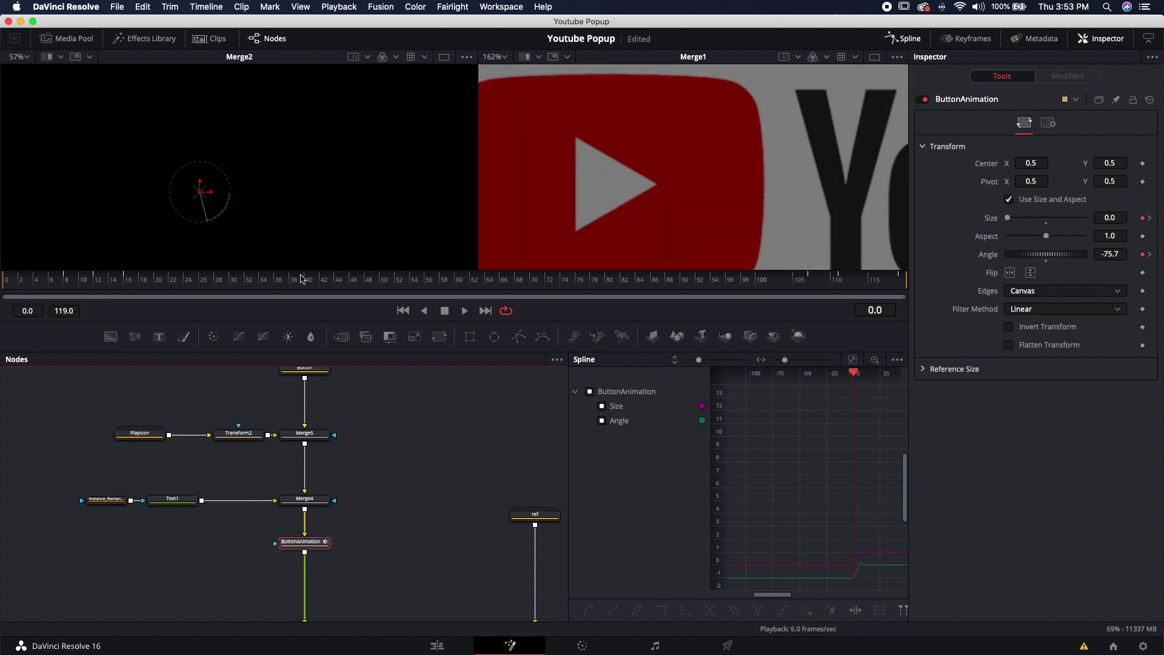
pyautogui.click(442, 57)
pyautogui.press('space')
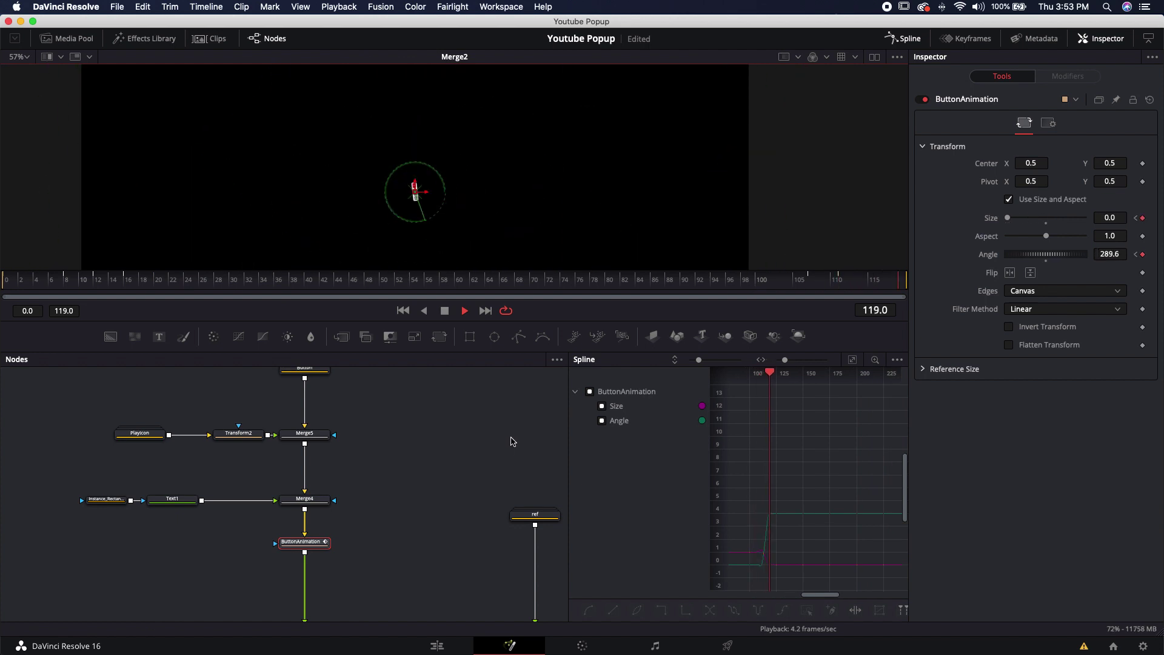
pyautogui.press('space')
# - At frame 22, move the Text1 Subscribe text straight down until its mask hides it below the button
pyautogui.scroll(-3, 382, 479)
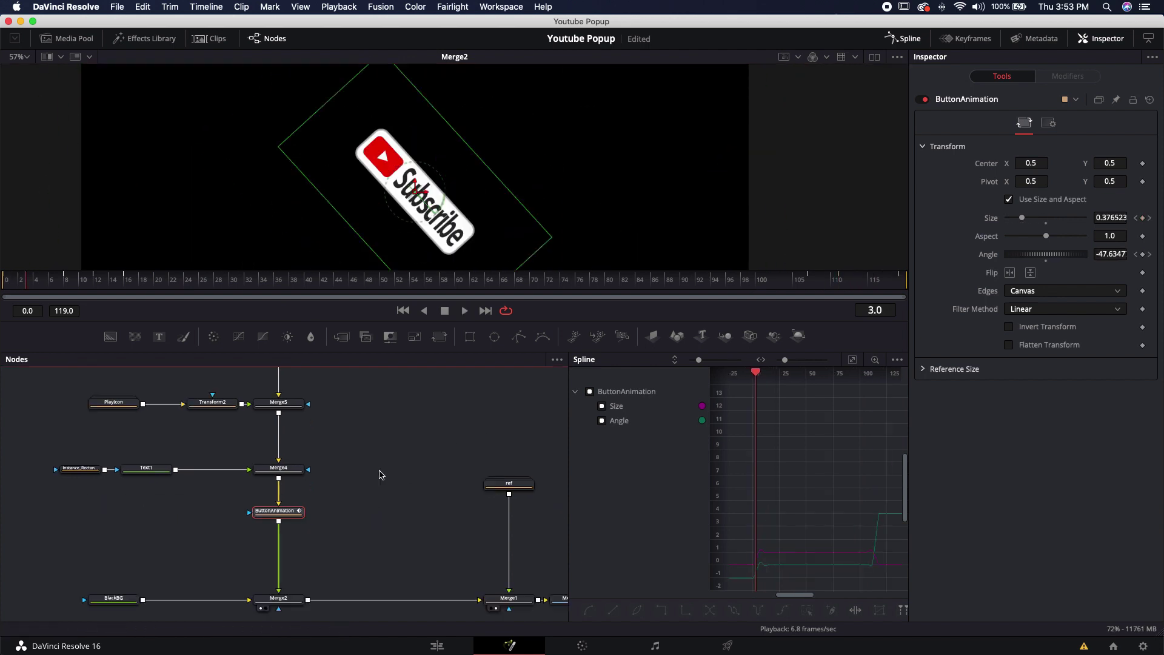
pyautogui.moveTo(383, 479); pyautogui.dragTo(333, 485)
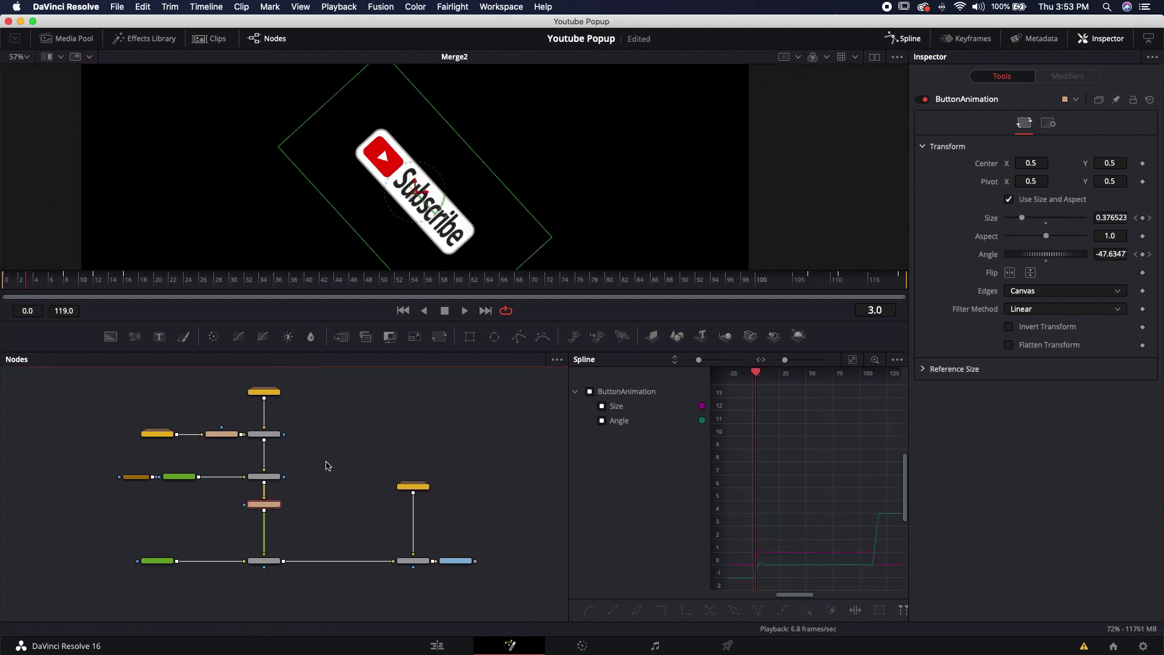
pyautogui.click(236, 280)
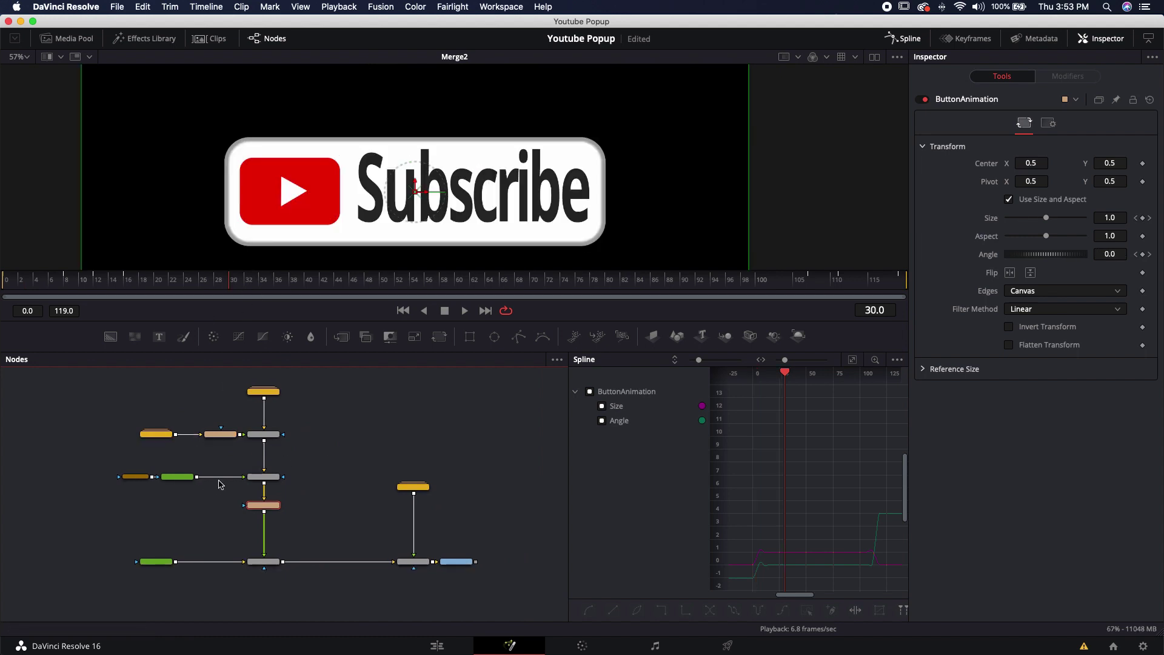
pyautogui.scroll(2, 220, 482)
pyautogui.scroll(3, 165, 304)
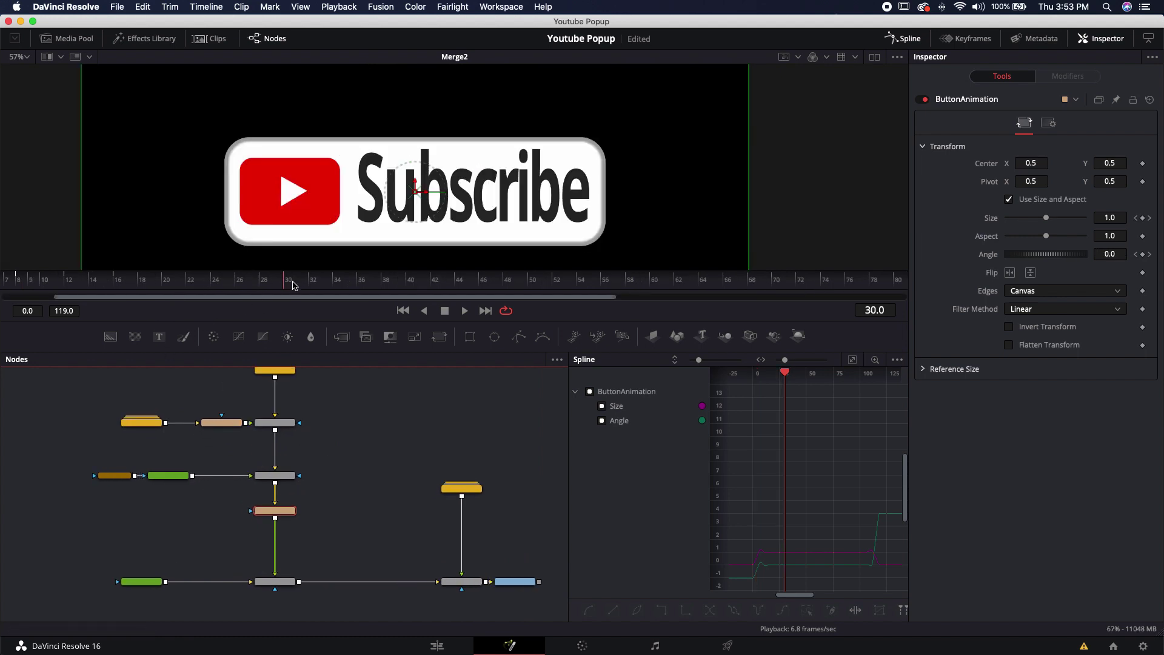
pyautogui.moveTo(292, 282)
pyautogui.mouseDown()
pyautogui.moveTo(395, 279)
pyautogui.moveTo(202, 283)
pyautogui.moveTo(279, 283)
pyautogui.mouseUp()
pyautogui.moveTo(279, 282); pyautogui.dragTo(319, 283)
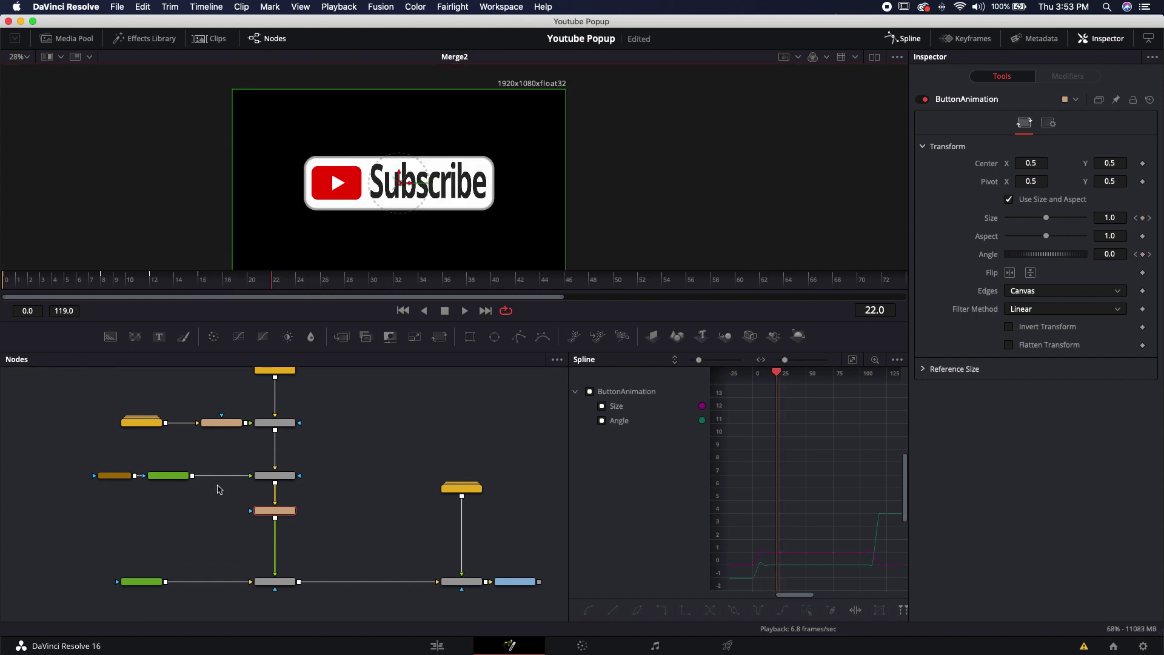
pyautogui.scroll(2, 187, 486)
pyautogui.click(162, 473)
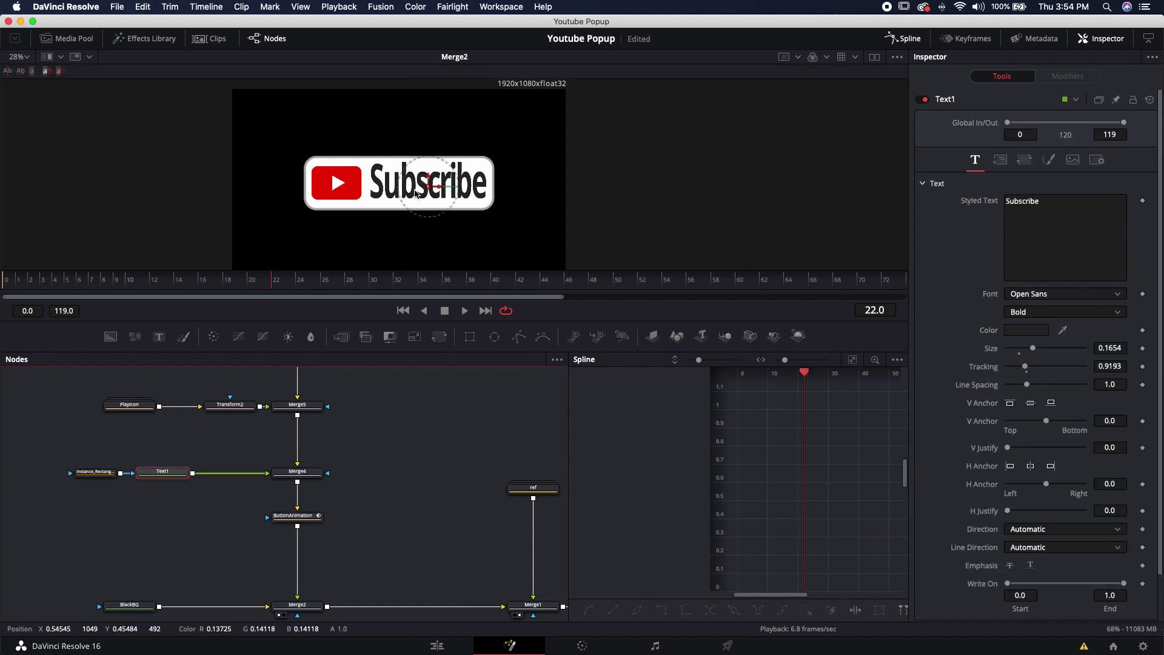
pyautogui.moveTo(429, 180); pyautogui.dragTo(425, 226)
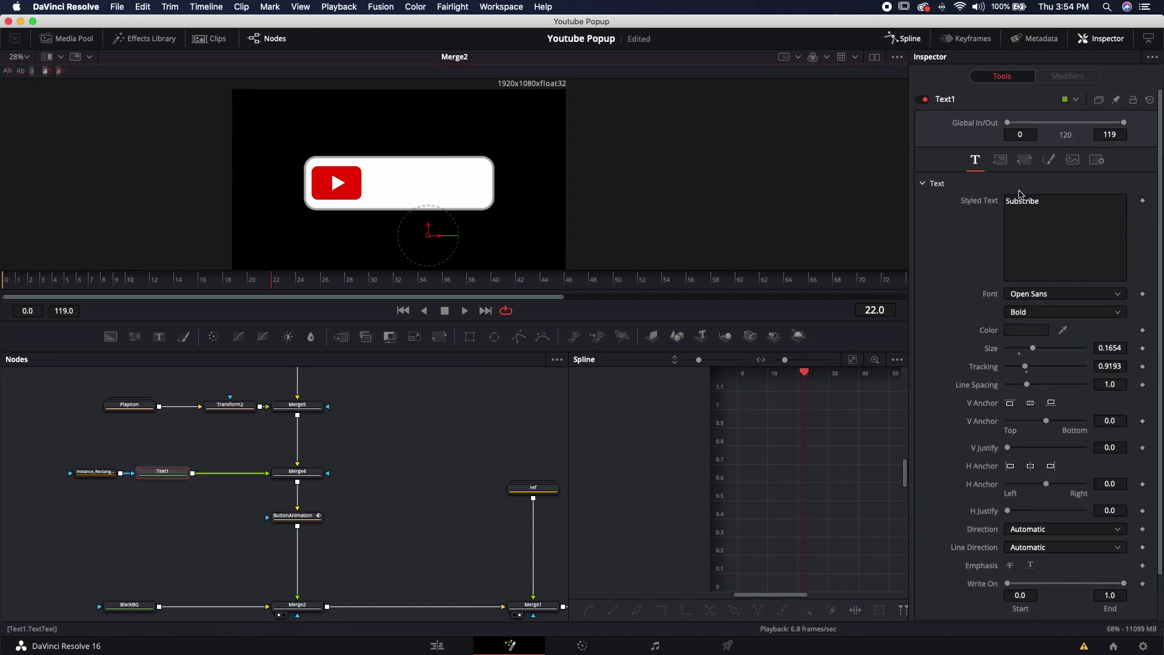
# - Add a Follower modifier to Text1's styled text and set its delay between characters to 3
pyautogui.click(1040, 230)
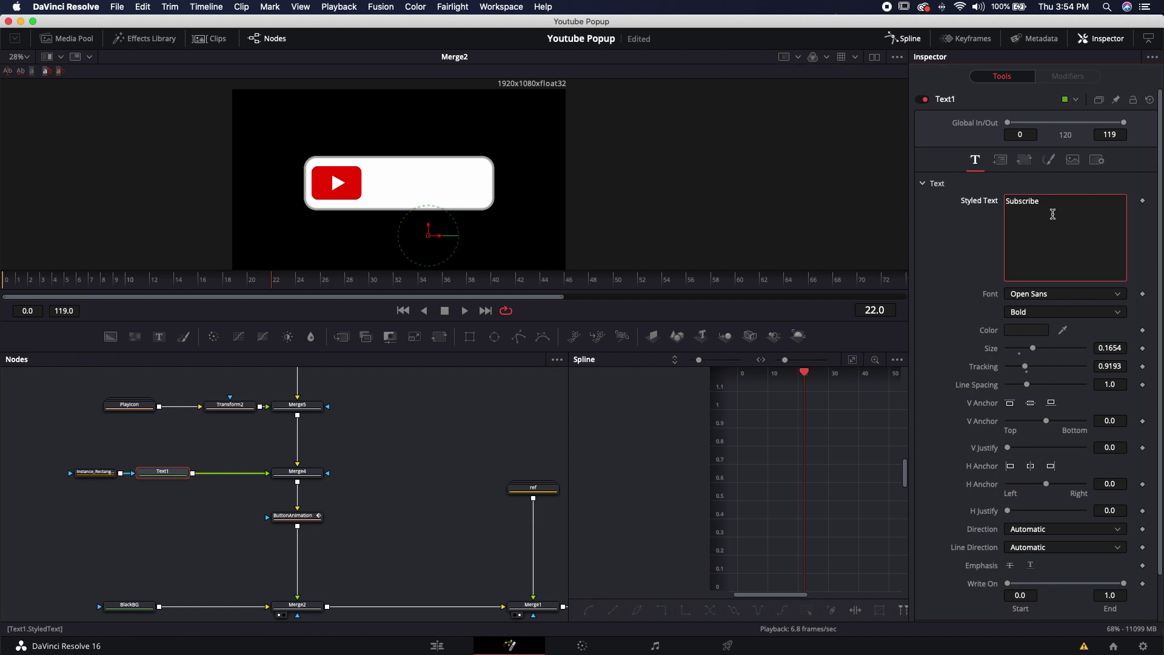
pyautogui.rightClick(1052, 214)
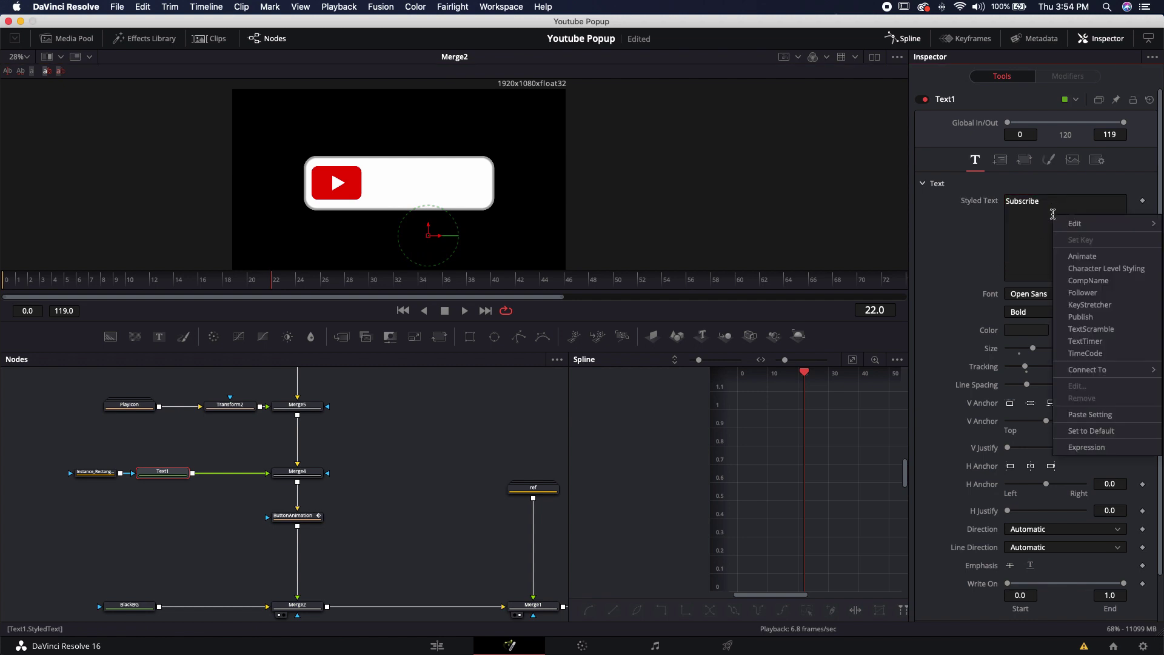
pyautogui.click(1078, 292)
pyautogui.click(1055, 79)
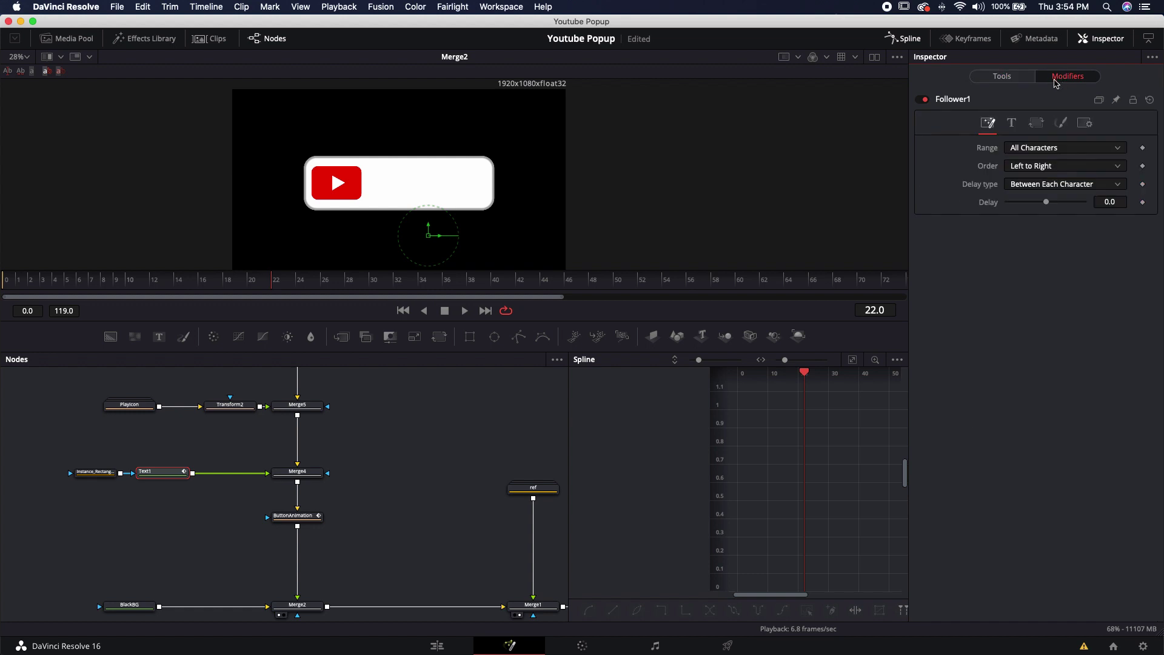
pyautogui.click(1107, 202)
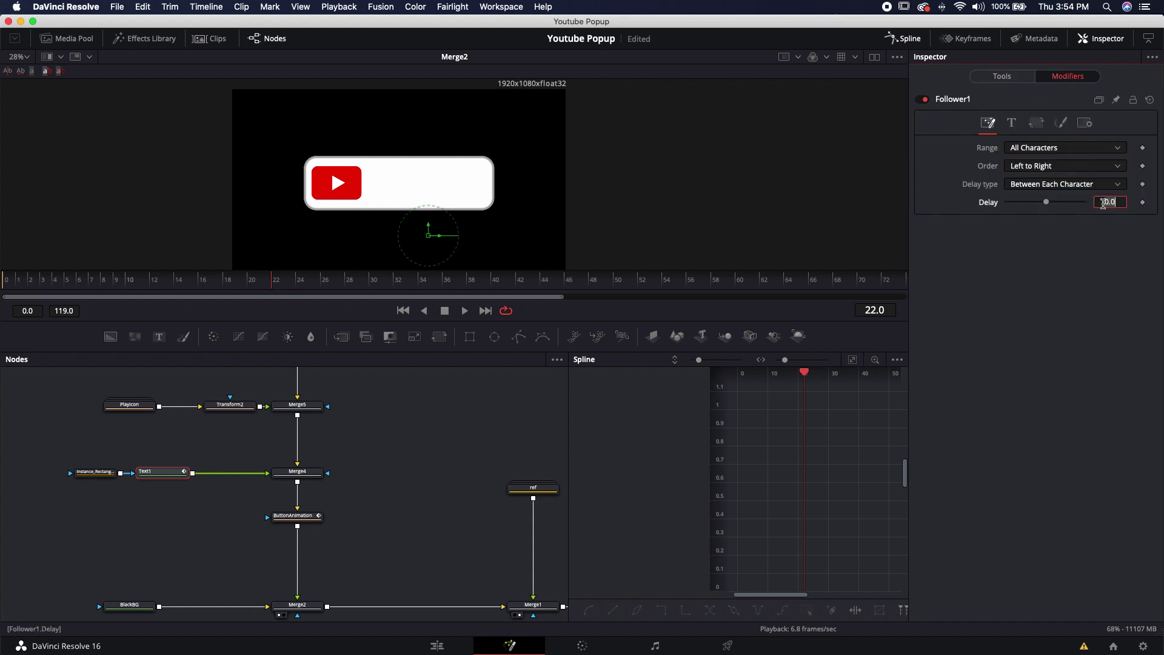
pyautogui.write('3')
pyautogui.press('Return')
# - Keyframe the position offset of the Follower's shading element at frame 22
pyautogui.click(1060, 123)
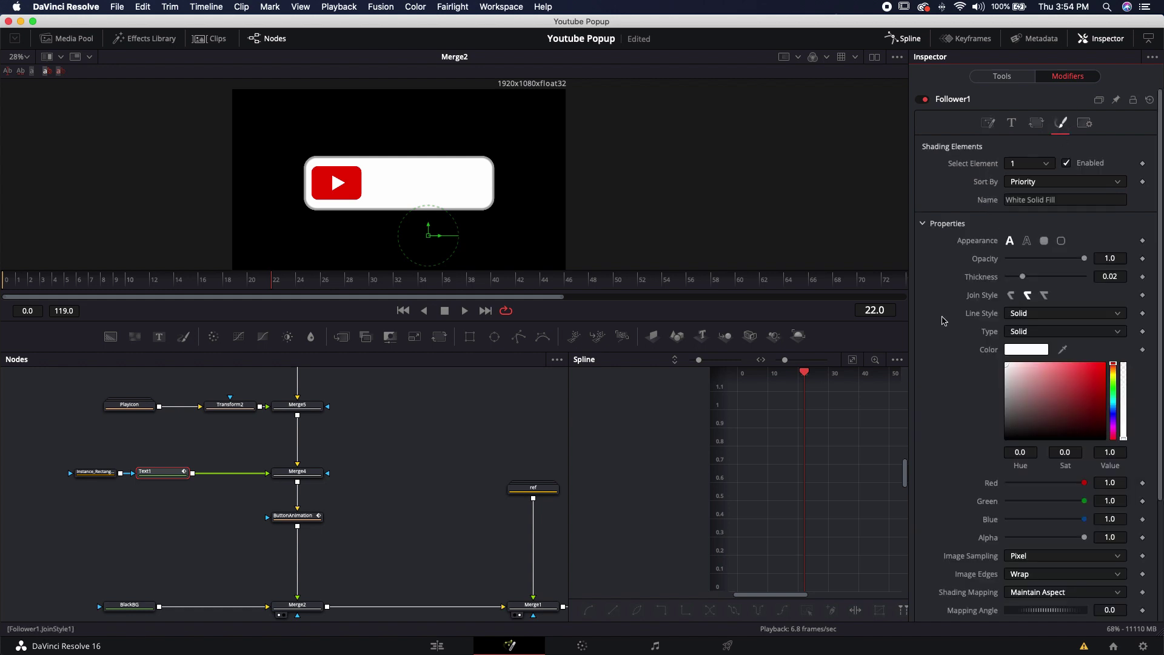
pyautogui.scroll(-5, 954, 307)
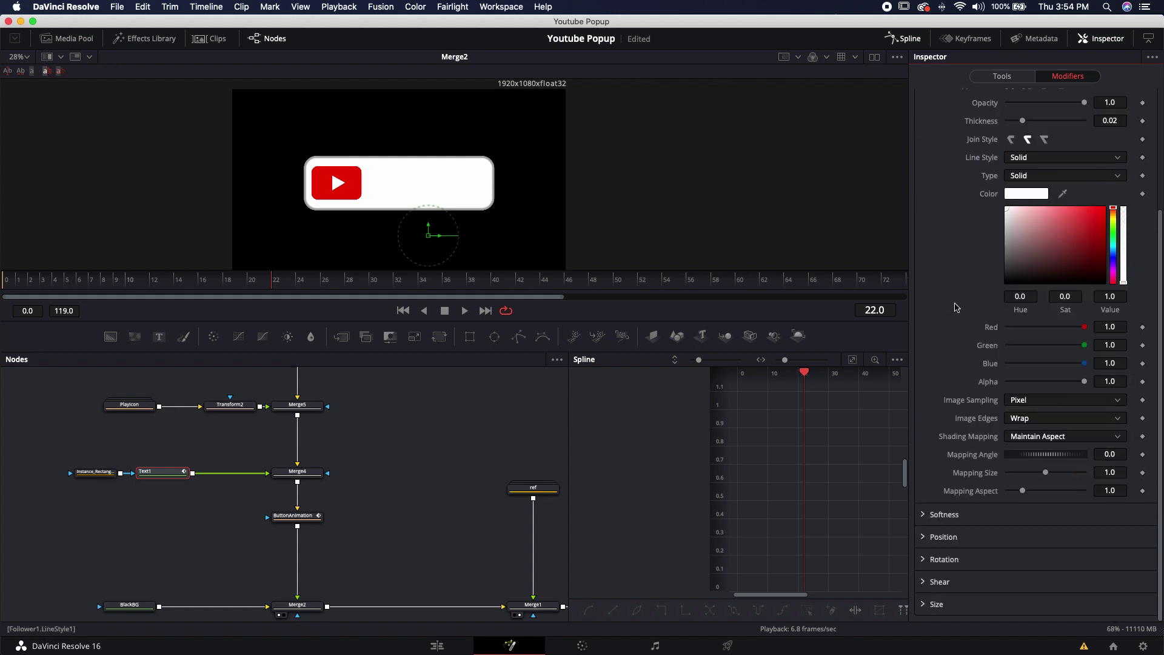
pyautogui.click(926, 537)
pyautogui.click(1142, 482)
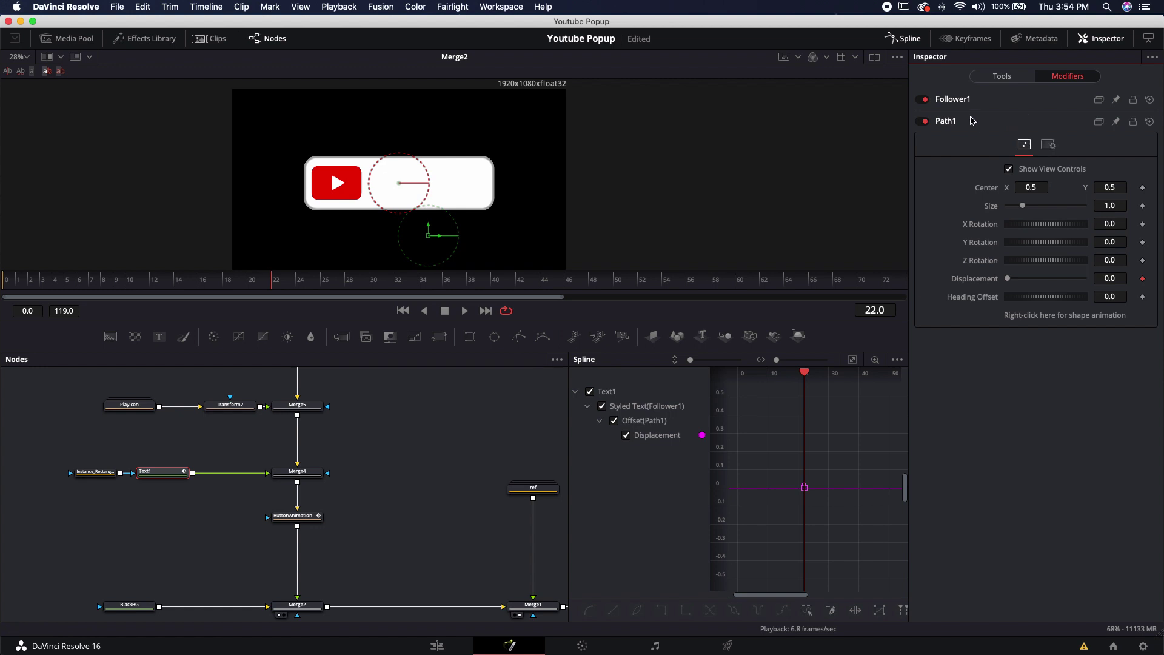
# - Keyframe the Follower's Y offset to raise the letters at frame 28, lower them to 0.743 at frame 32 and settle at 0.849 at frame 35
pyautogui.click(958, 100)
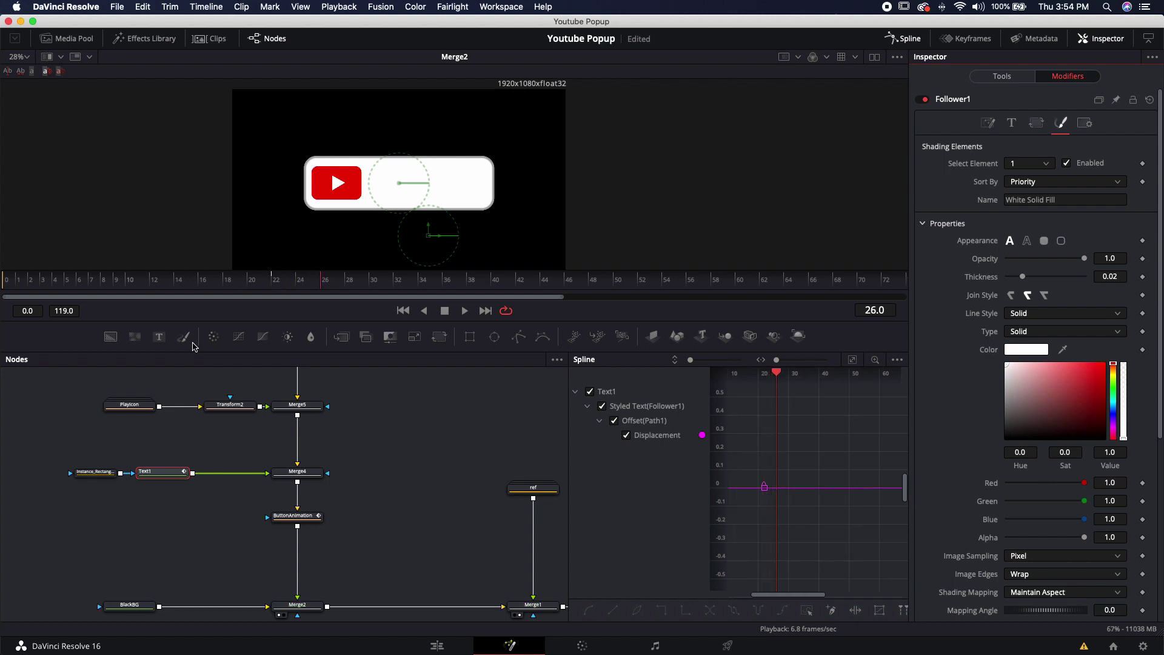
pyautogui.scroll(-5, 1070, 476)
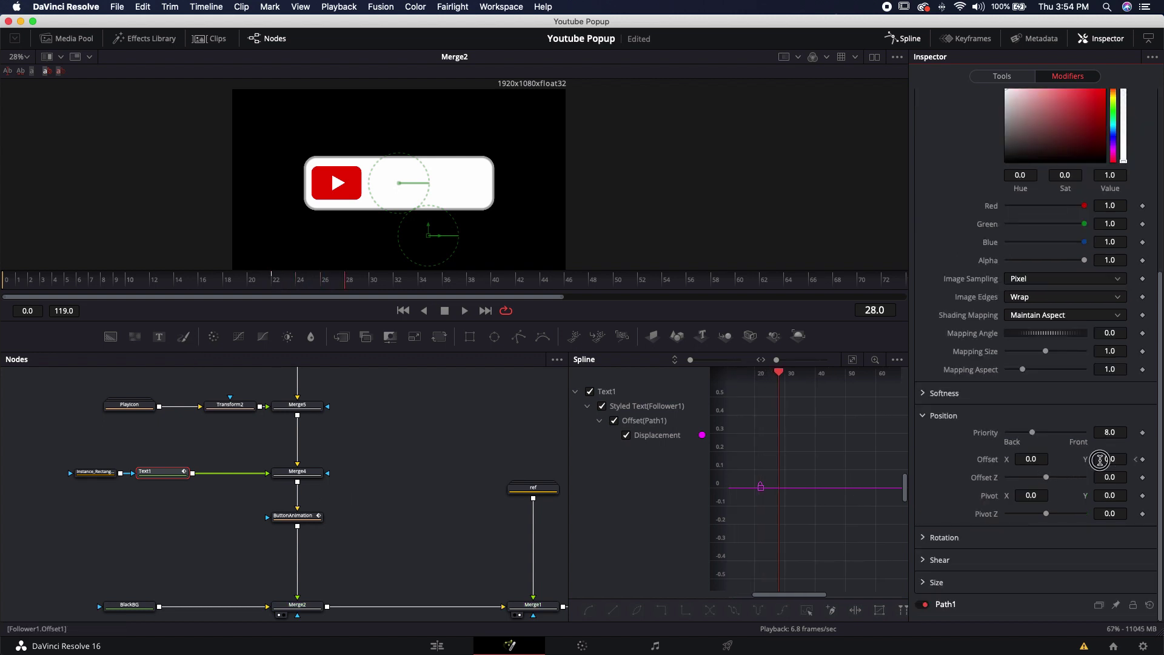
pyautogui.moveTo(1099, 460); pyautogui.dragTo(797, 462)
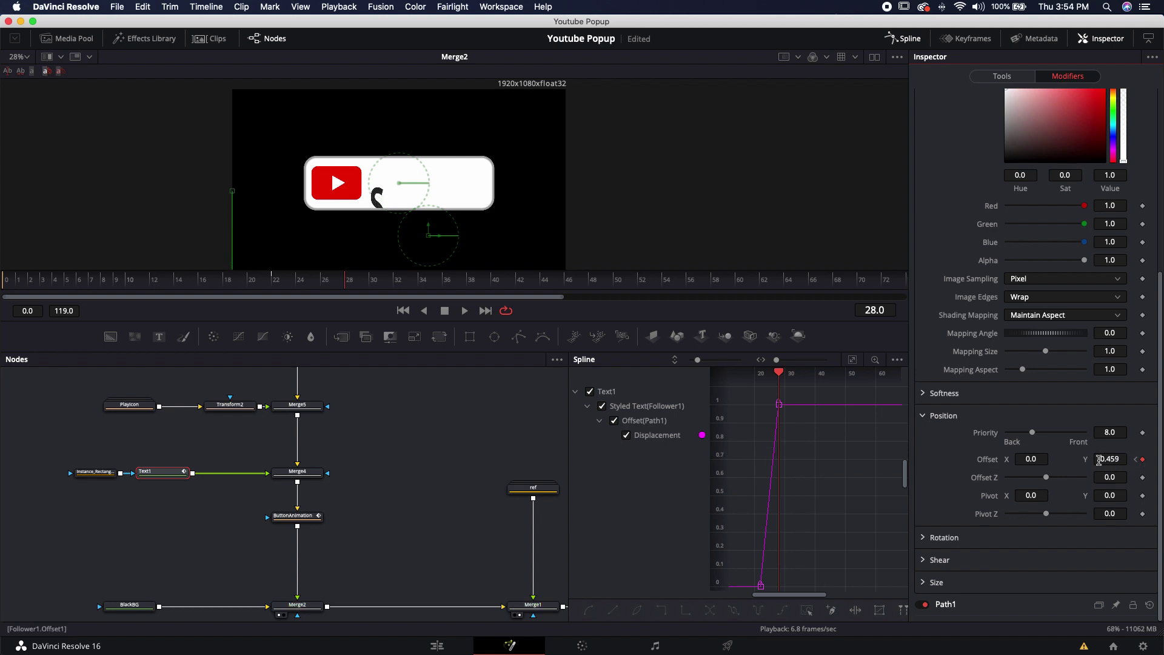
pyautogui.moveTo(1100, 460); pyautogui.dragTo(622, 458)
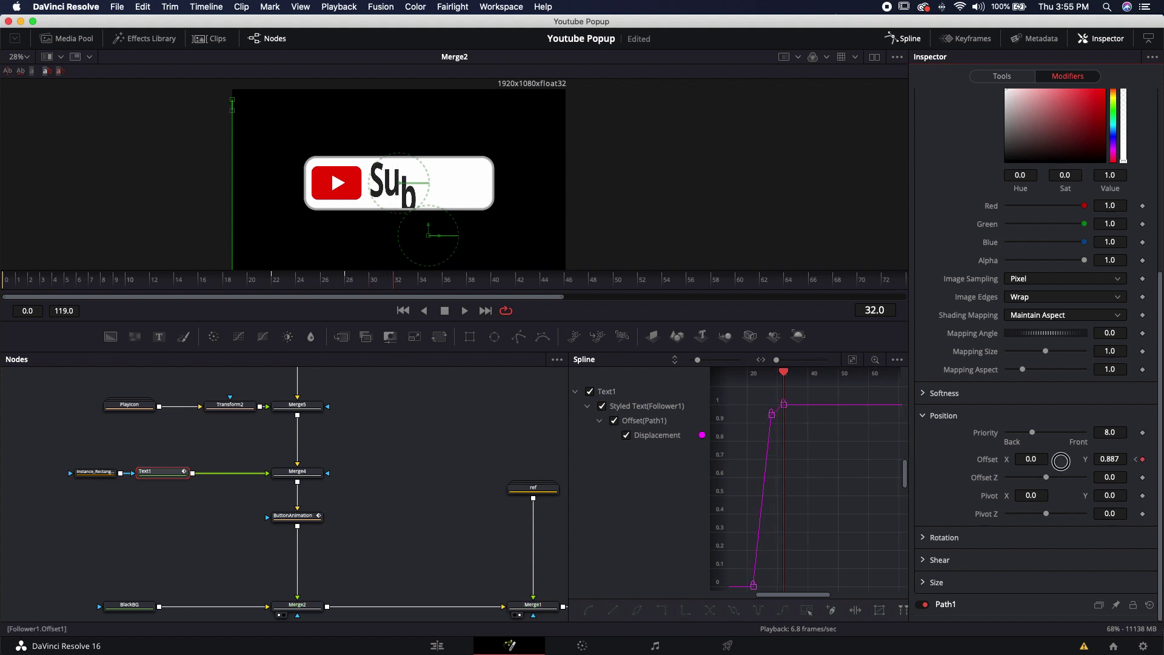
pyautogui.moveTo(1060, 460); pyautogui.dragTo(1028, 484)
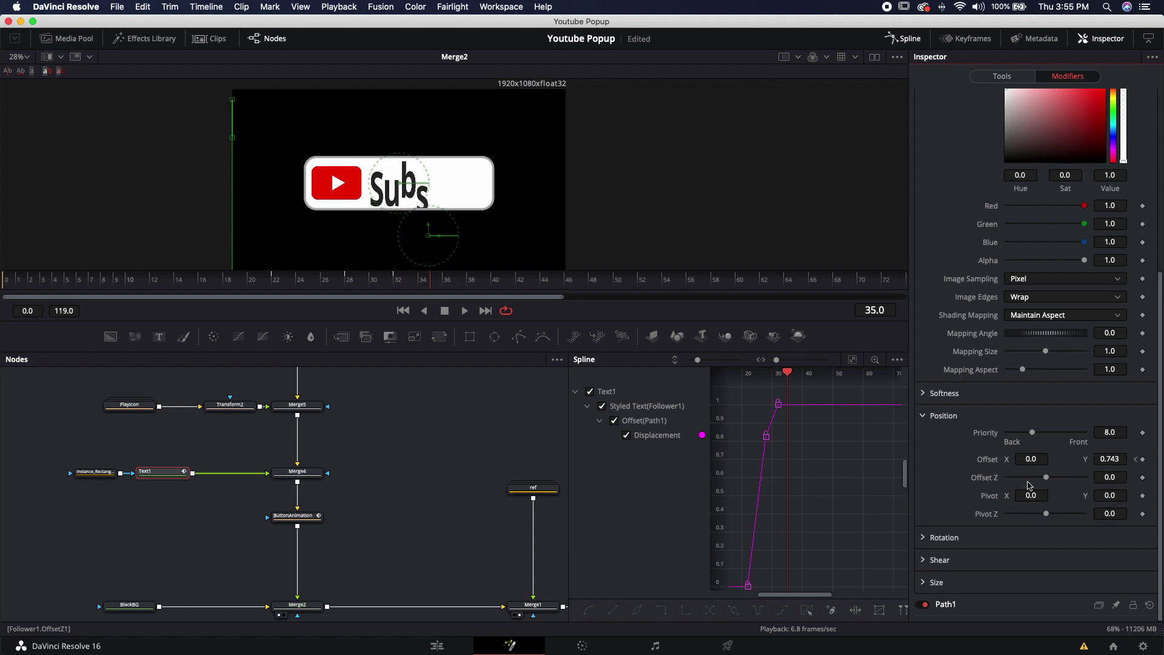
pyautogui.moveTo(1112, 460); pyautogui.dragTo(598, 460)
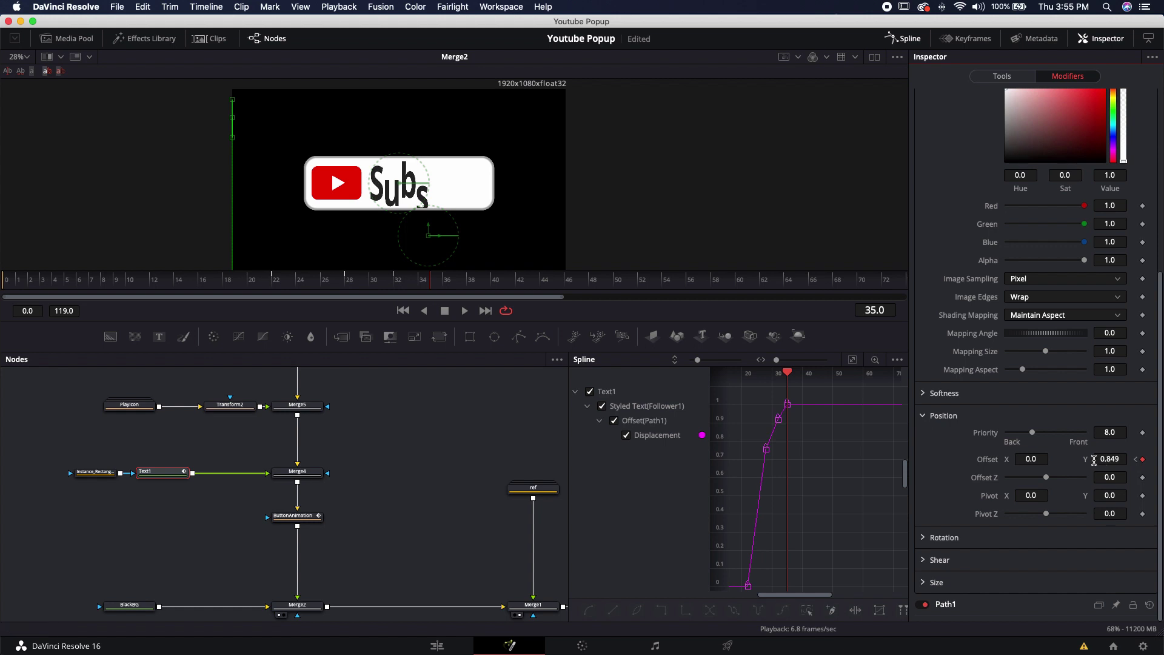
# - Review the Follower's rotation controls and select the text's Displacement keyframes in the spline editor to check their curve
pyautogui.click(924, 538)
pyautogui.scroll(-2, 940, 527)
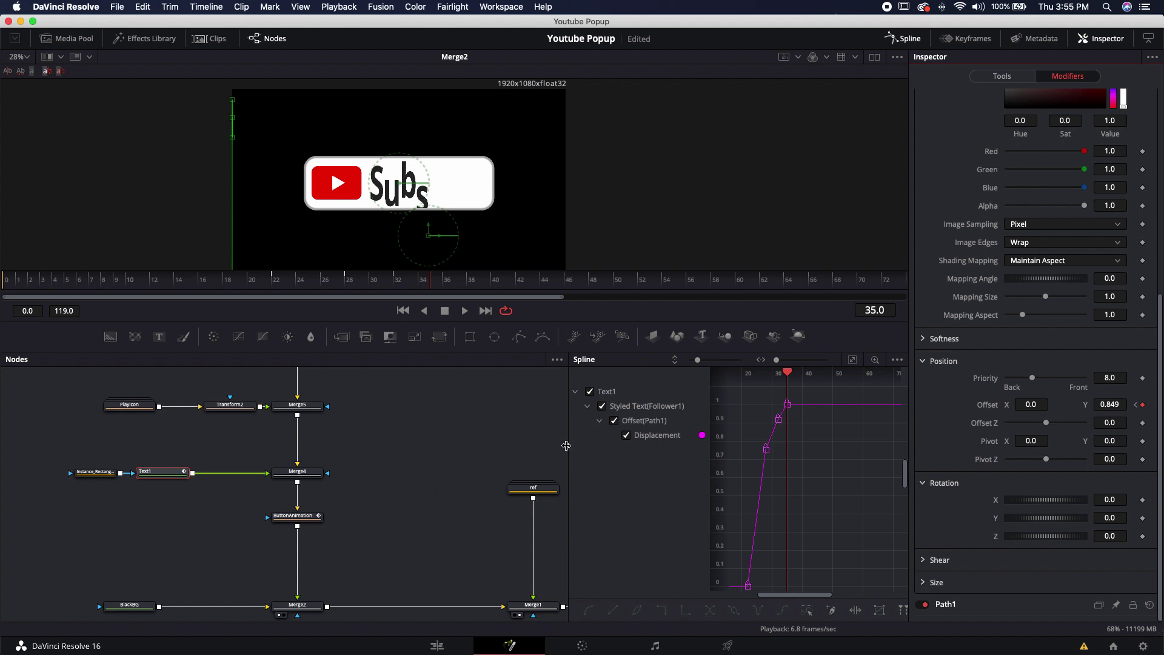
pyautogui.moveTo(566, 446); pyautogui.dragTo(345, 446)
pyautogui.click(574, 413)
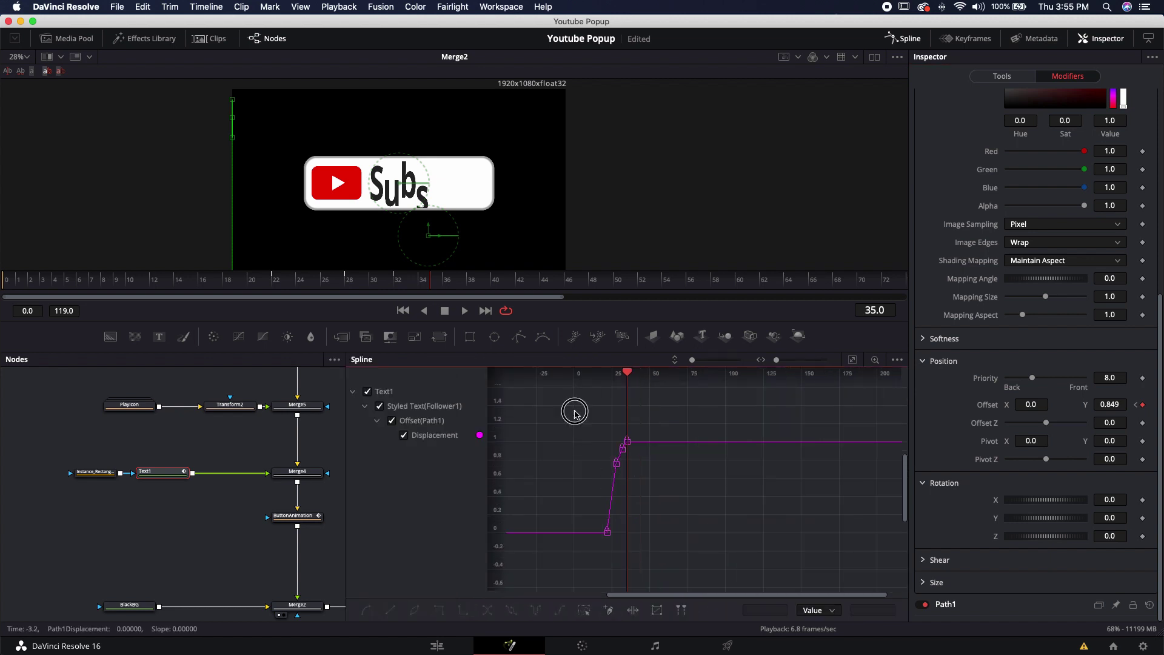
pyautogui.moveTo(575, 412); pyautogui.dragTo(683, 555)
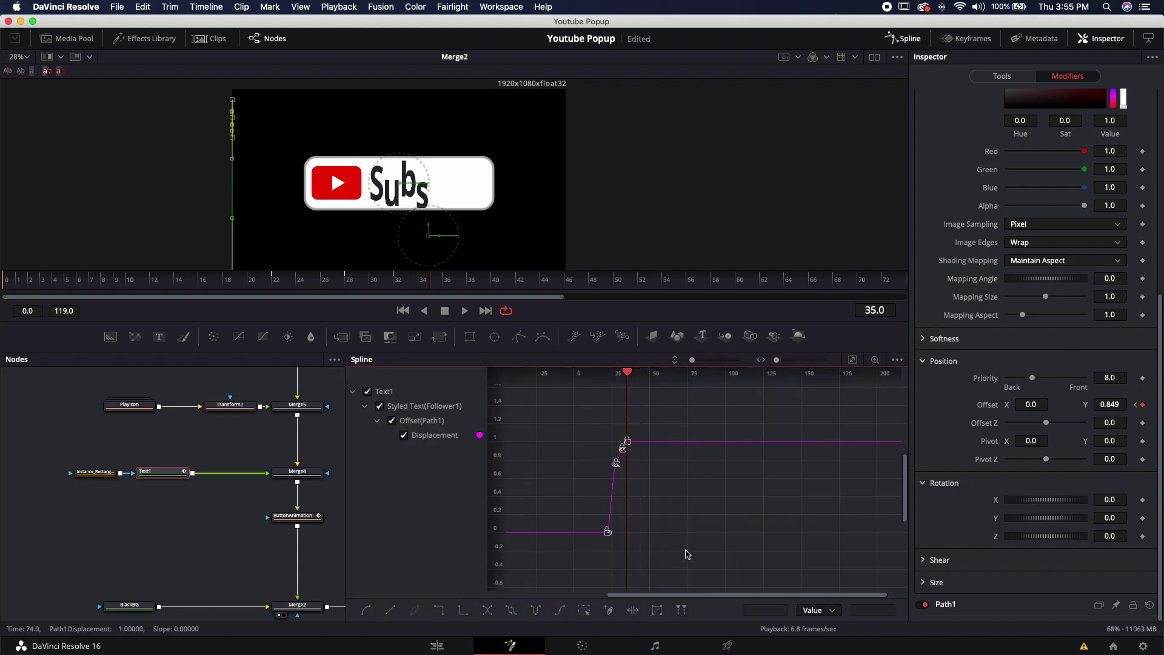
pyautogui.click(689, 546)
pyautogui.moveTo(345, 490); pyautogui.dragTo(631, 488)
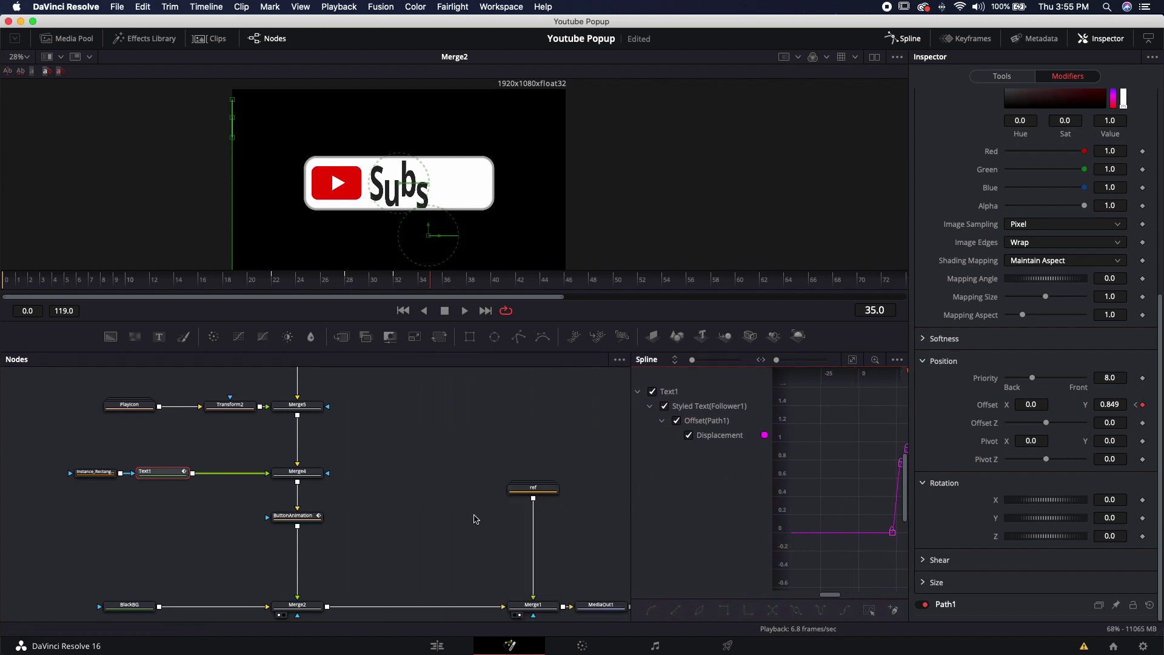
# - Move the ref, Merge1 and MediaOut1 nodes together farther away from Merge2 to make room between them
pyautogui.hscroll(5, 322, 514)
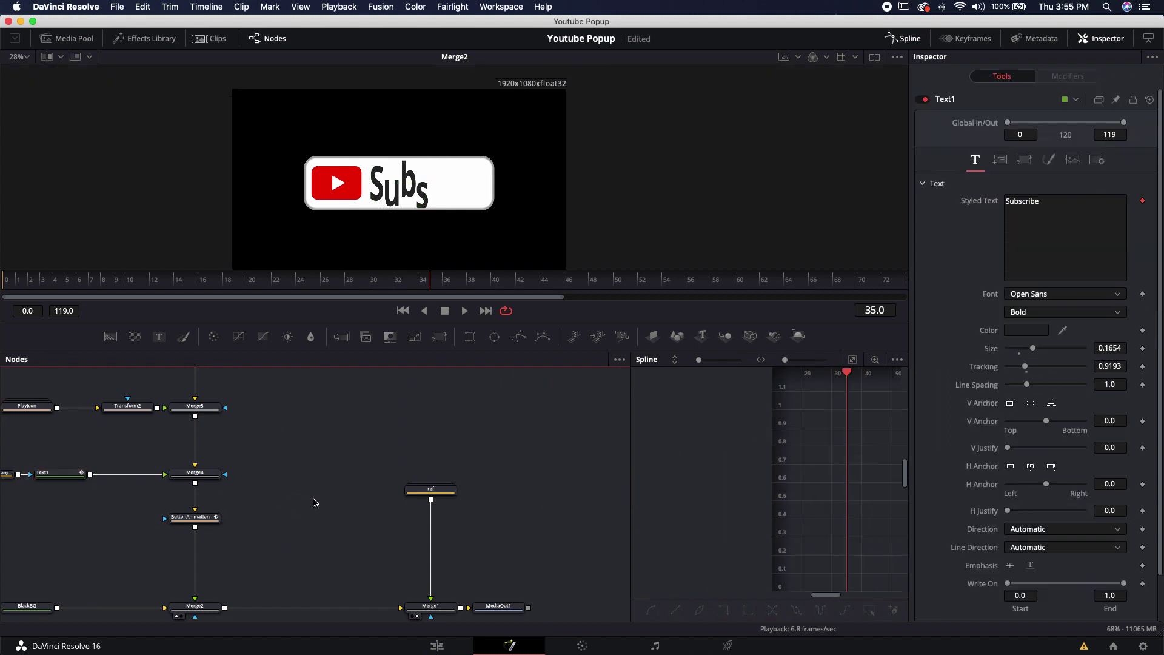
pyautogui.moveTo(356, 429); pyautogui.dragTo(545, 626)
pyautogui.moveTo(430, 609); pyautogui.dragTo(497, 609)
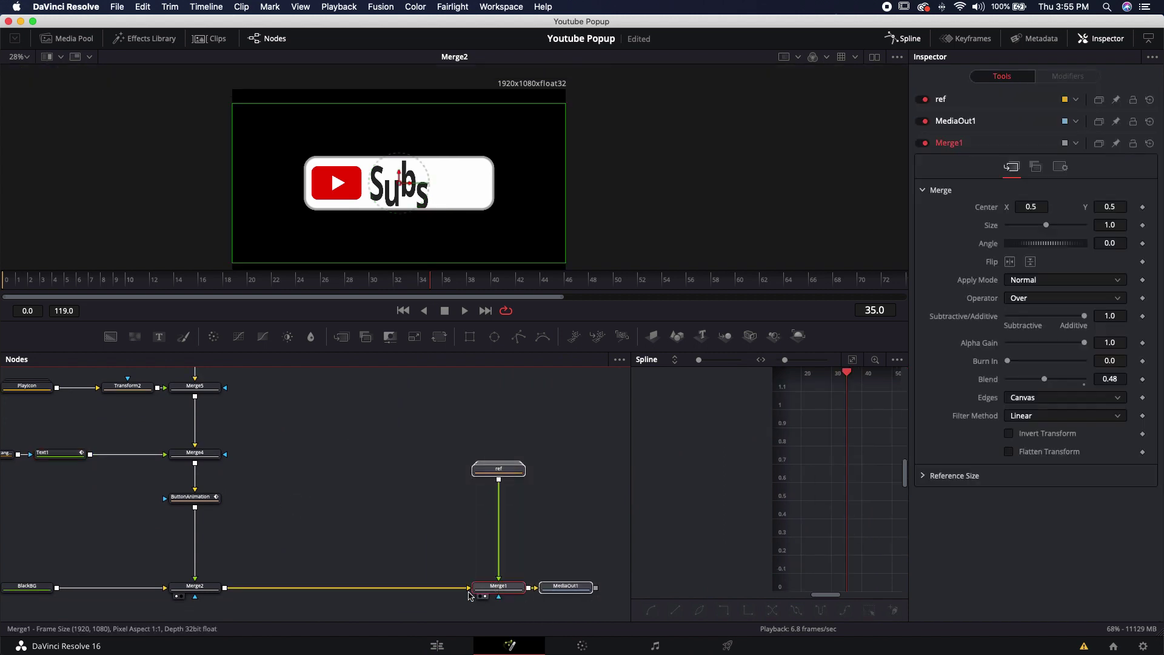
pyautogui.click(340, 486)
pyautogui.moveTo(340, 486); pyautogui.dragTo(392, 478)
# - Insert a Keyframe Stretcher node directly after Merge2, before Merge1
pyautogui.click(245, 582)
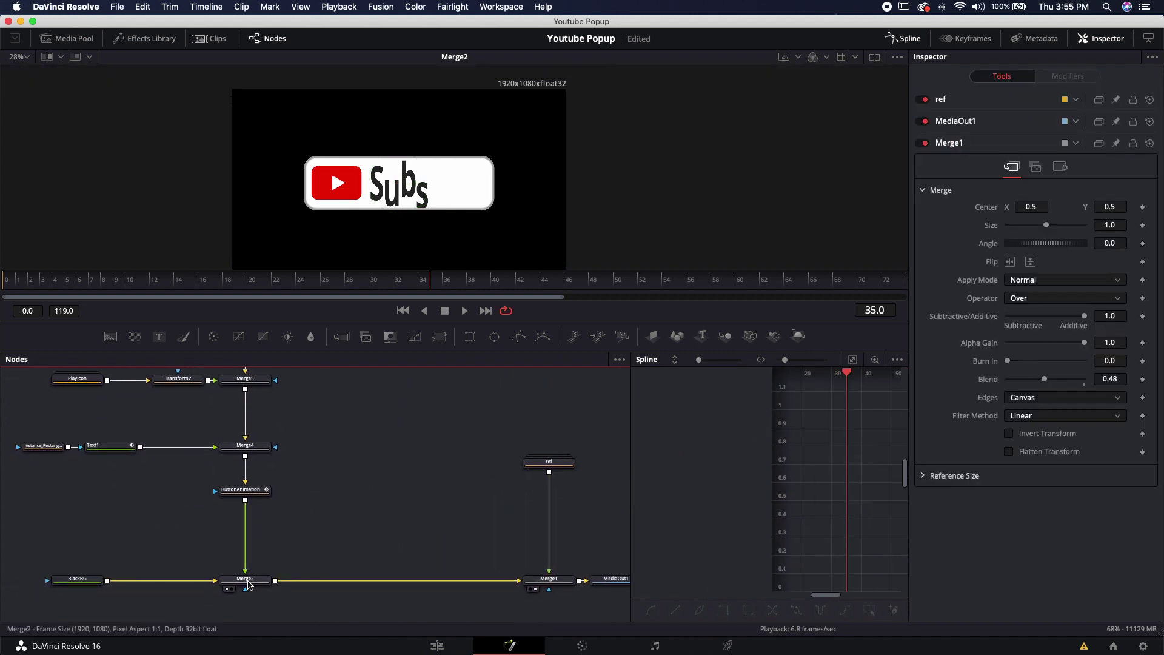
pyautogui.hotkey('shift', 'space')
pyautogui.write('xf')
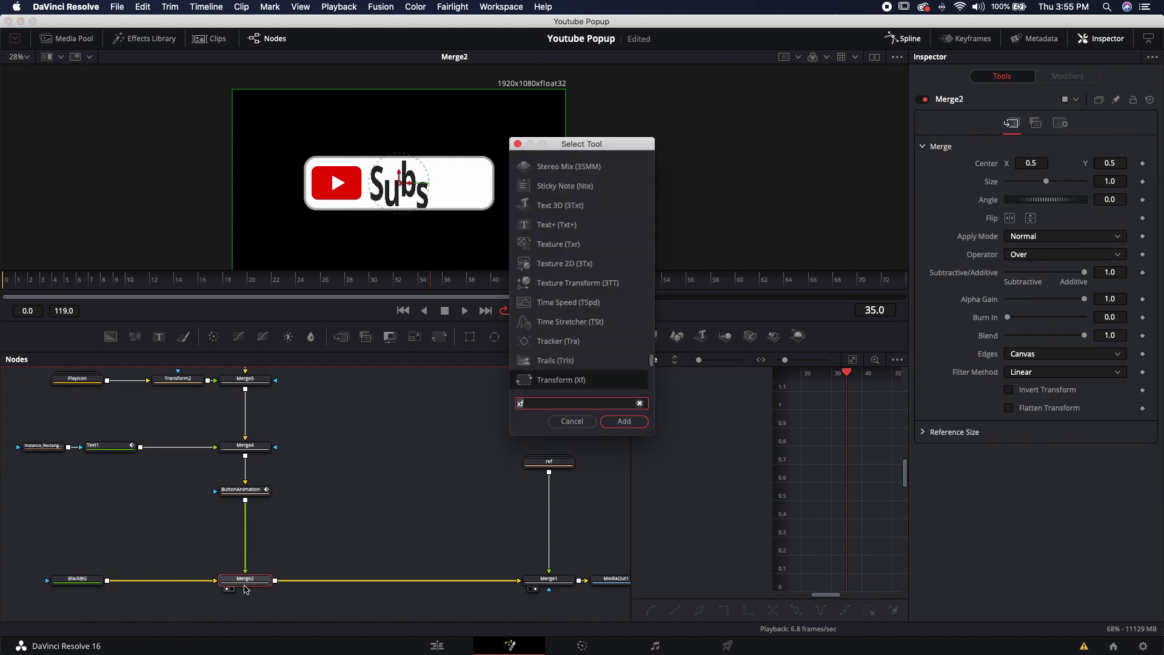
pyautogui.press('BackSpace')
pyautogui.press('BackSpace')
pyautogui.write('key')
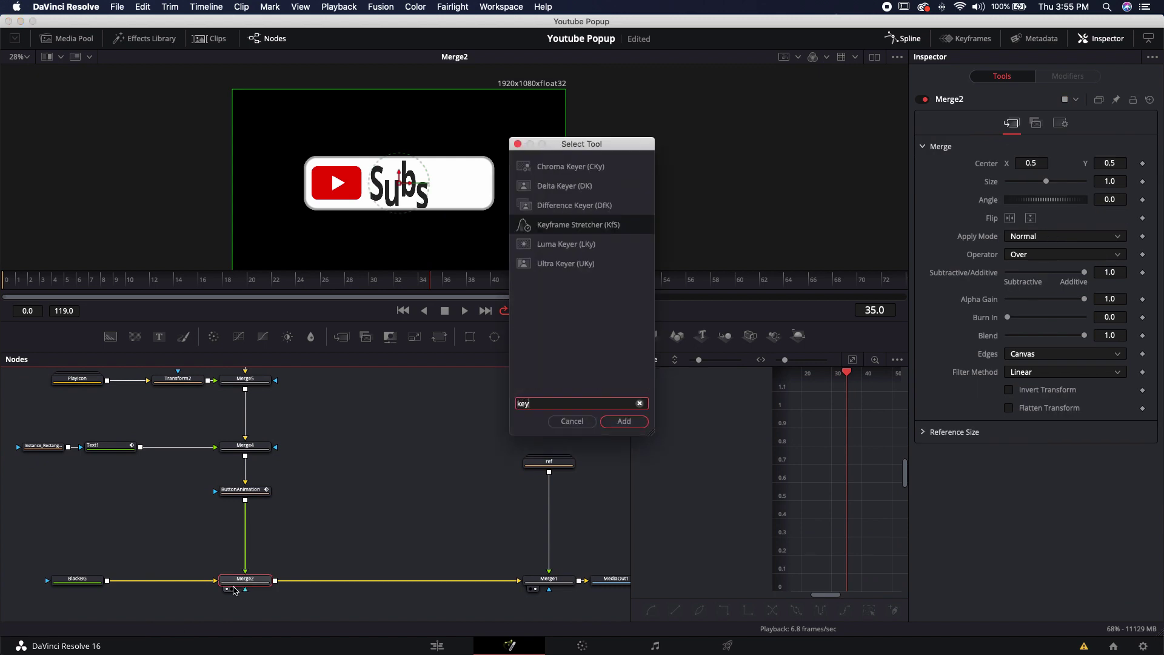
pyautogui.press('Return')
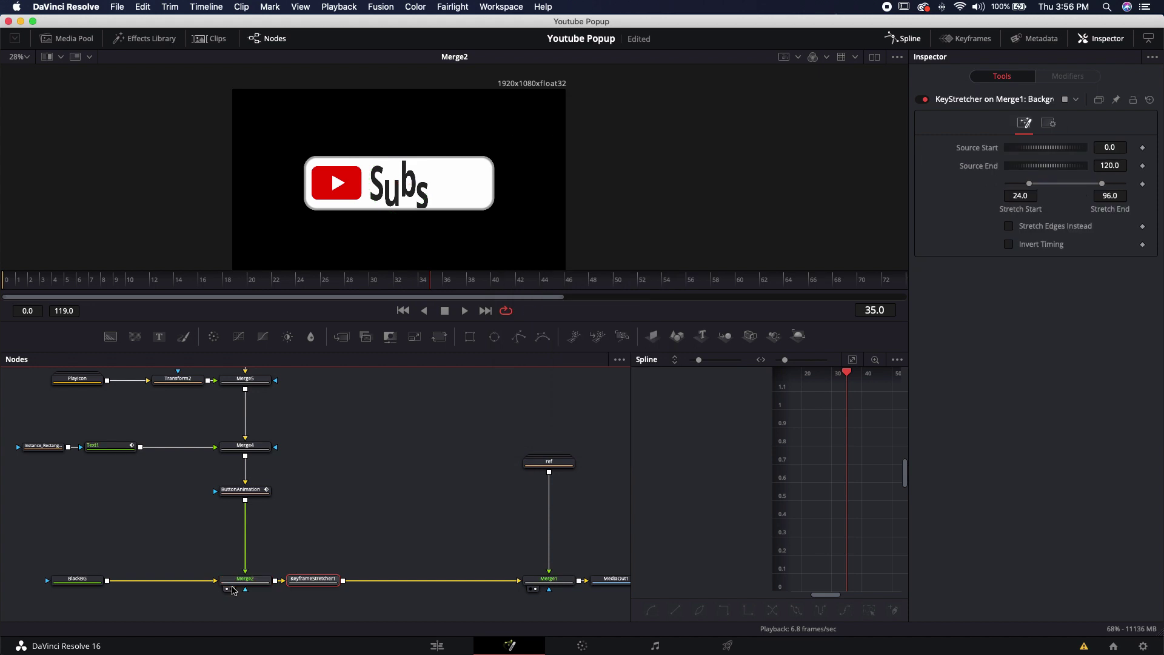
pyautogui.hscroll(-3, 327, 543)
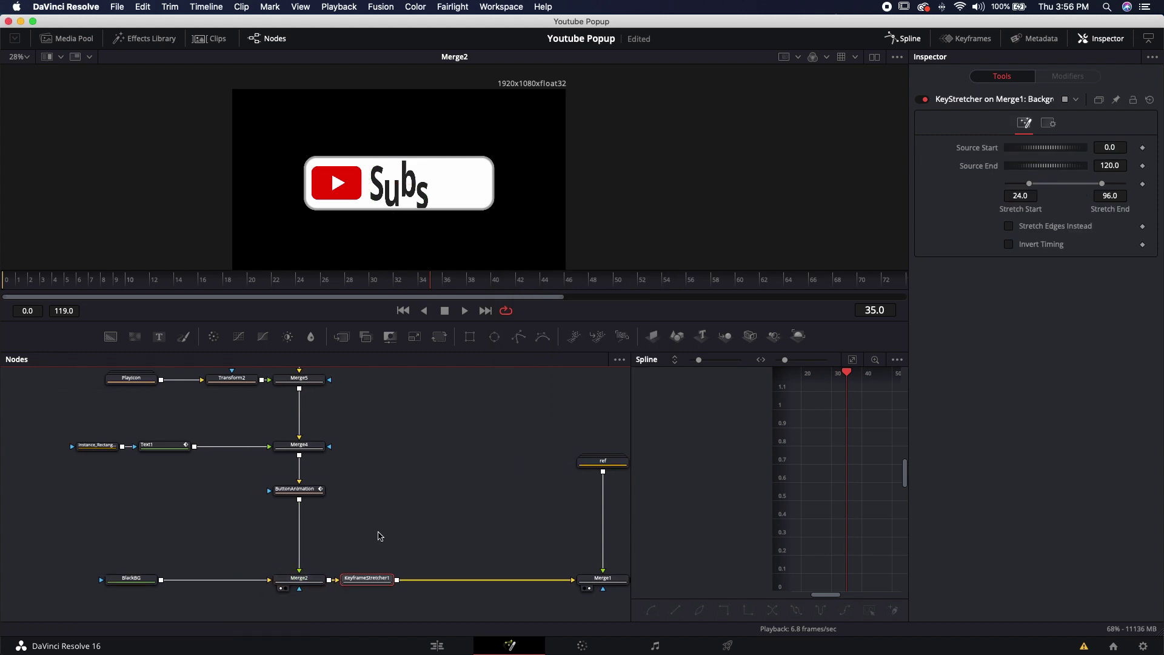
# - Check the finished text animation along the timeline and set the Keyframe Stretcher's stretch start to 60 and stretch end to 104
pyautogui.click(173, 446)
pyautogui.moveTo(439, 277); pyautogui.dragTo(735, 288)
pyautogui.scroll(-10, 732, 292)
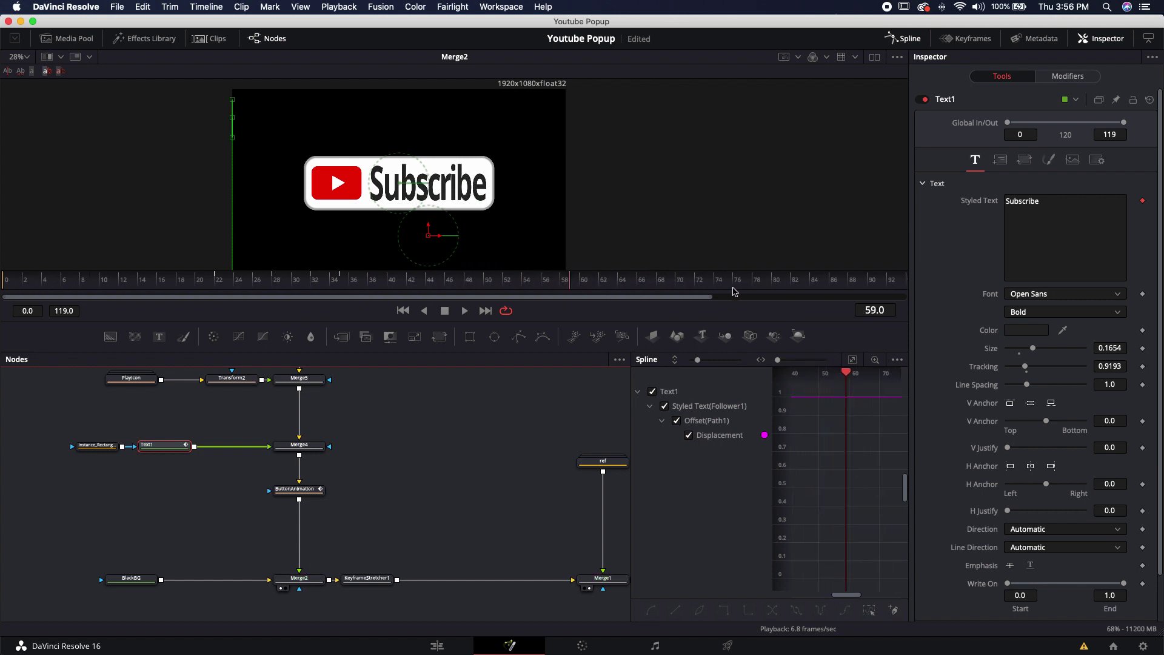
pyautogui.moveTo(460, 282); pyautogui.dragTo(588, 289)
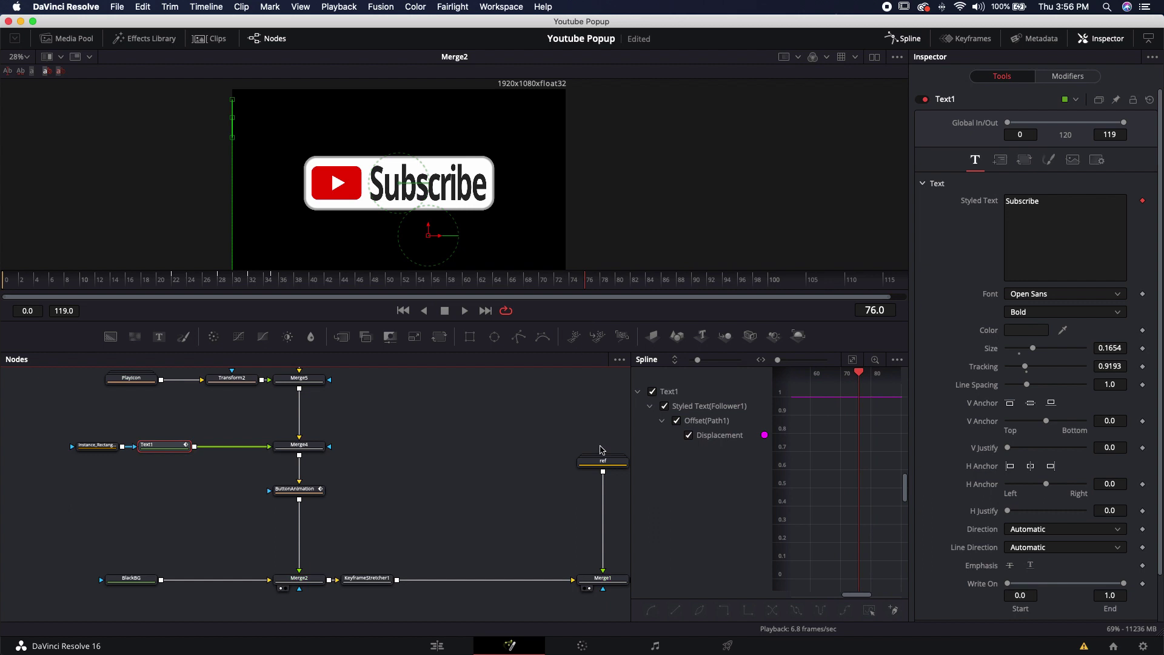
pyautogui.click(365, 579)
pyautogui.doubleClick(1021, 193)
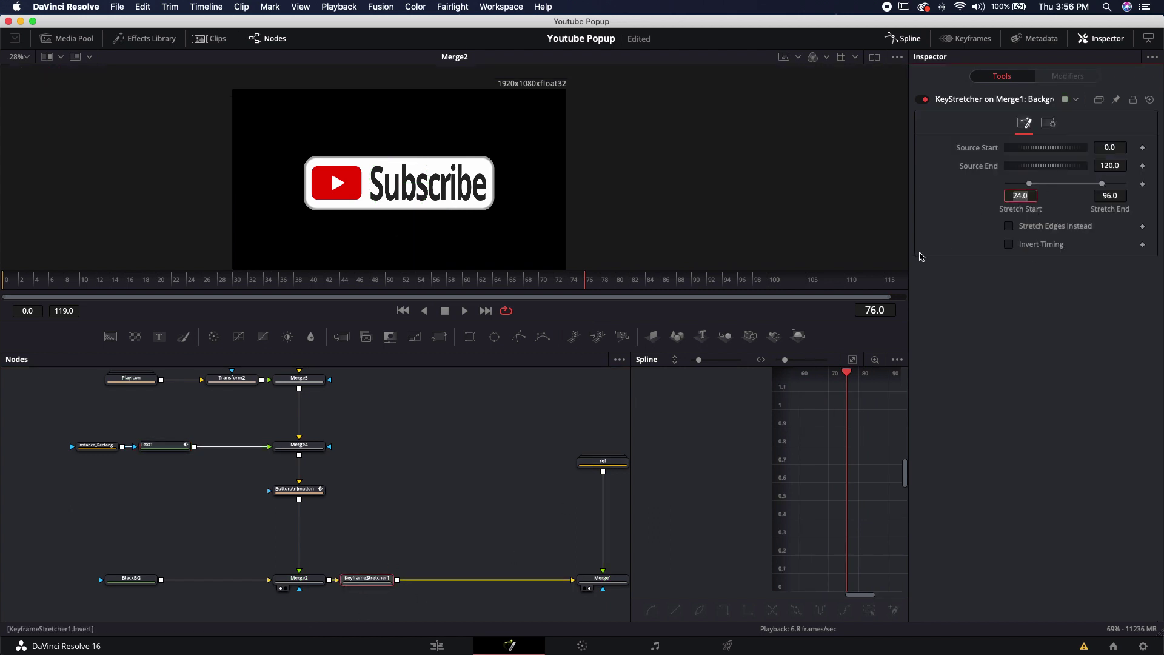
pyautogui.click(1100, 197)
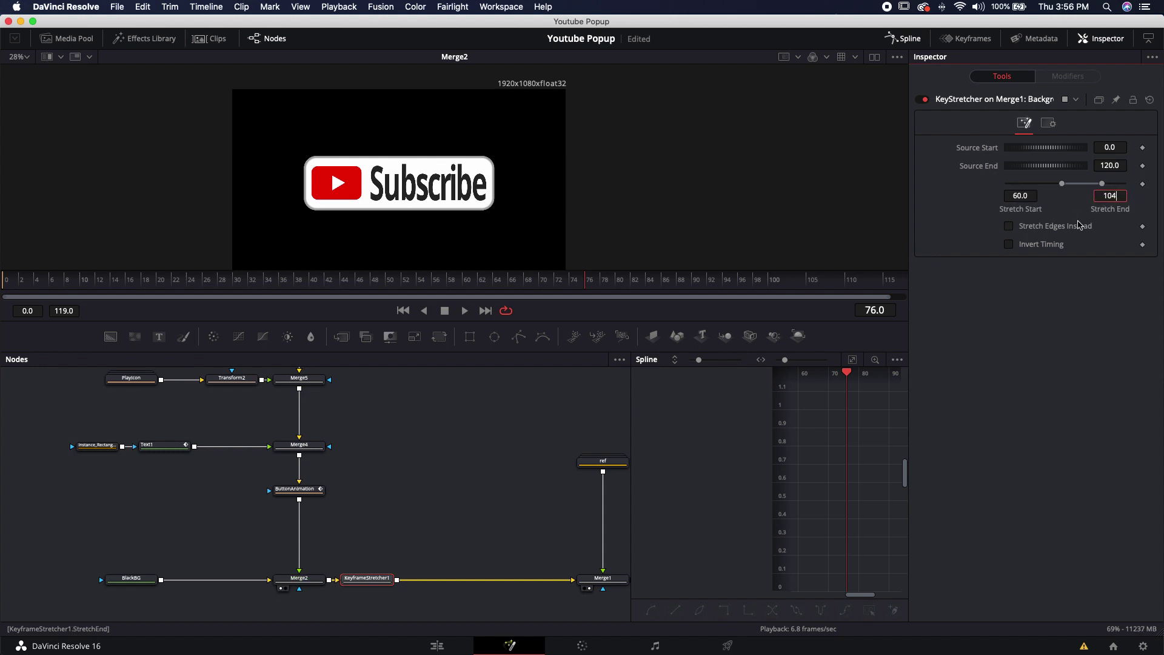
pyautogui.press('Return')
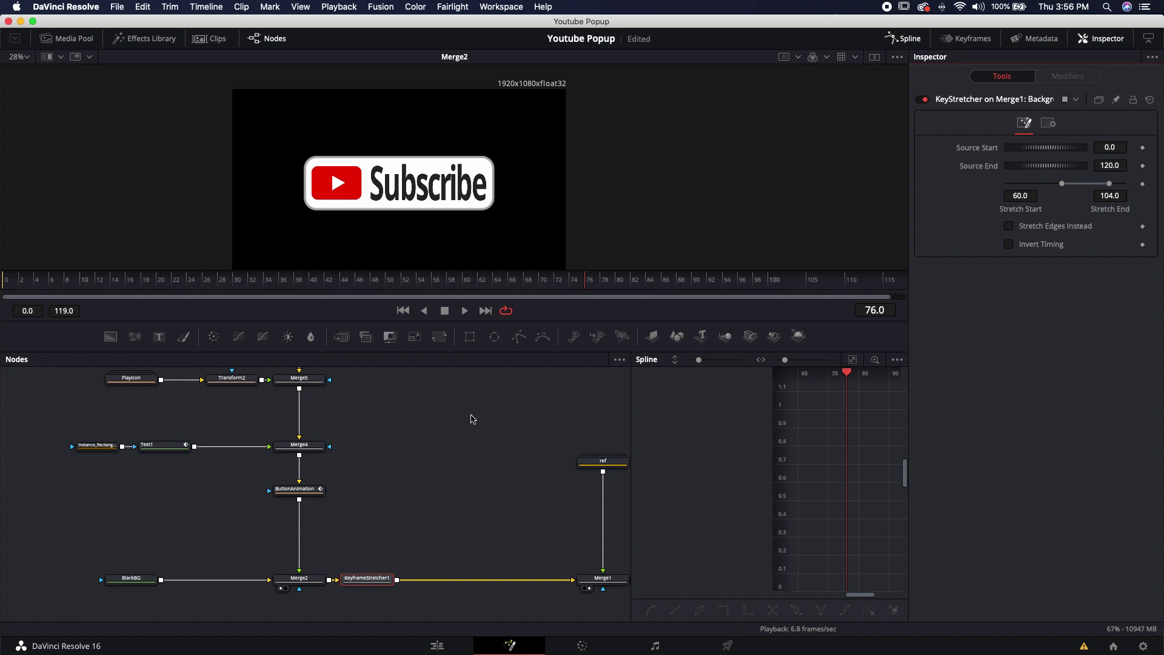
# - Add a Transform node after the Keyframe Stretcher and rename it GlobalXF
pyautogui.moveTo(428, 561); pyautogui.dragTo(372, 555)
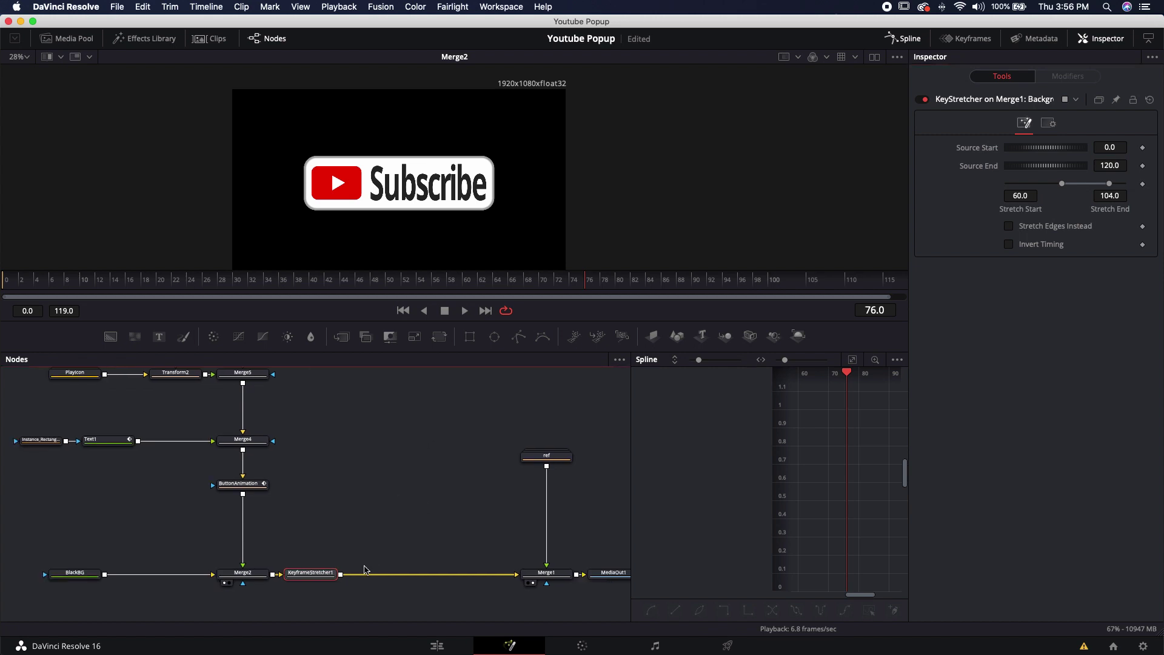
pyautogui.hotkey('shift', 'space')
pyautogui.write('xf')
pyautogui.press('Return')
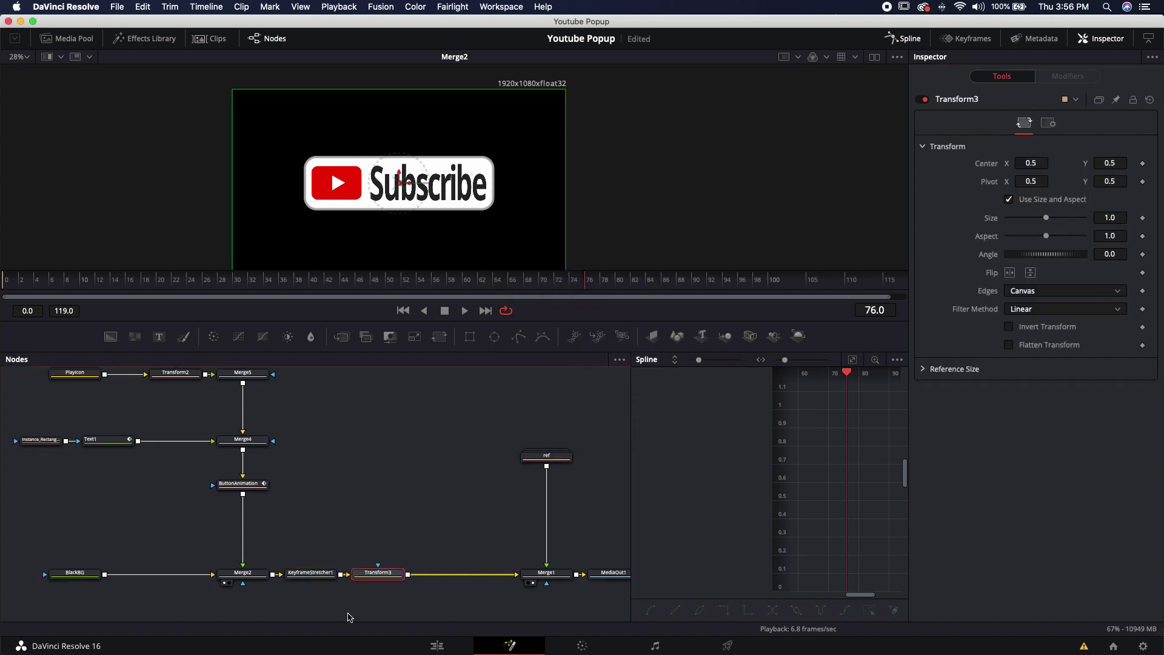
pyautogui.press('F2')
pyautogui.write('GlobalX')
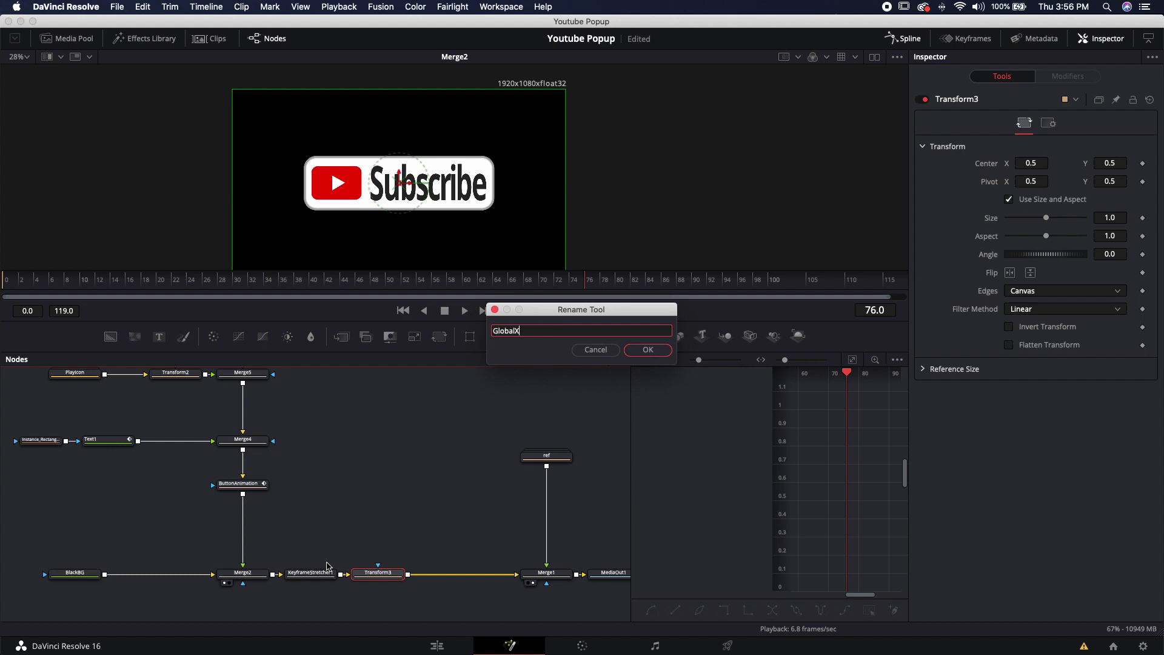
pyautogui.write('F')
pyautogui.press('Return')
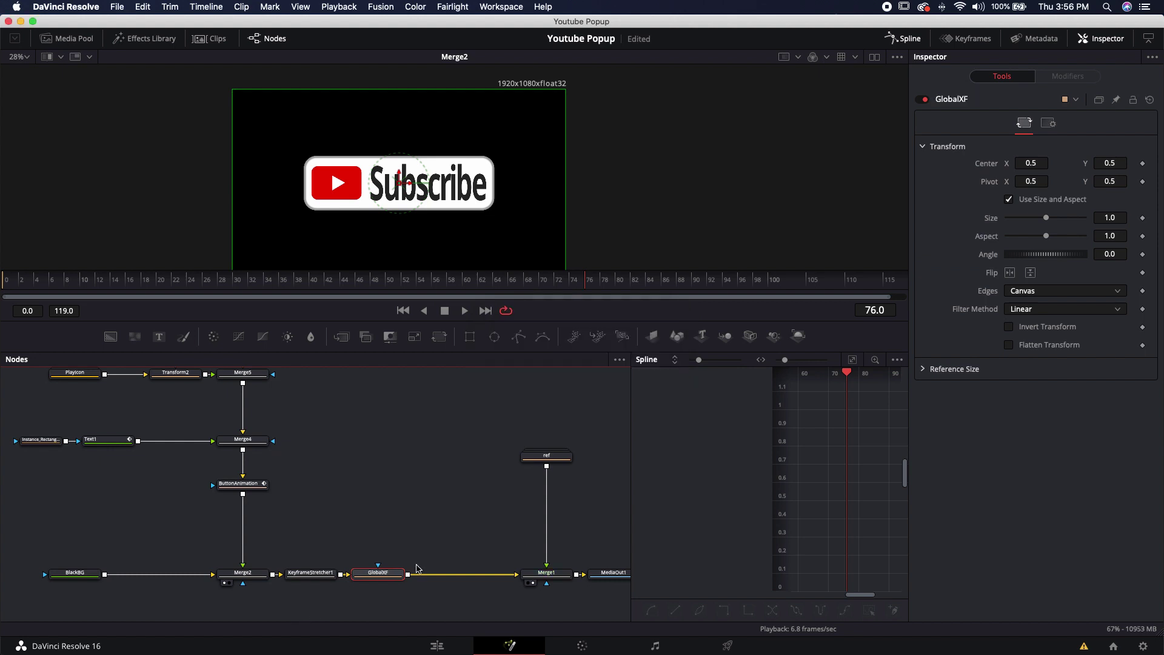
# - Show GlobalXF in the viewer, scale it to 0.47 and move its centre down to Y 0.2
pyautogui.moveTo(378, 572); pyautogui.dragTo(402, 250)
pyautogui.moveTo(1047, 220); pyautogui.dragTo(1026, 218)
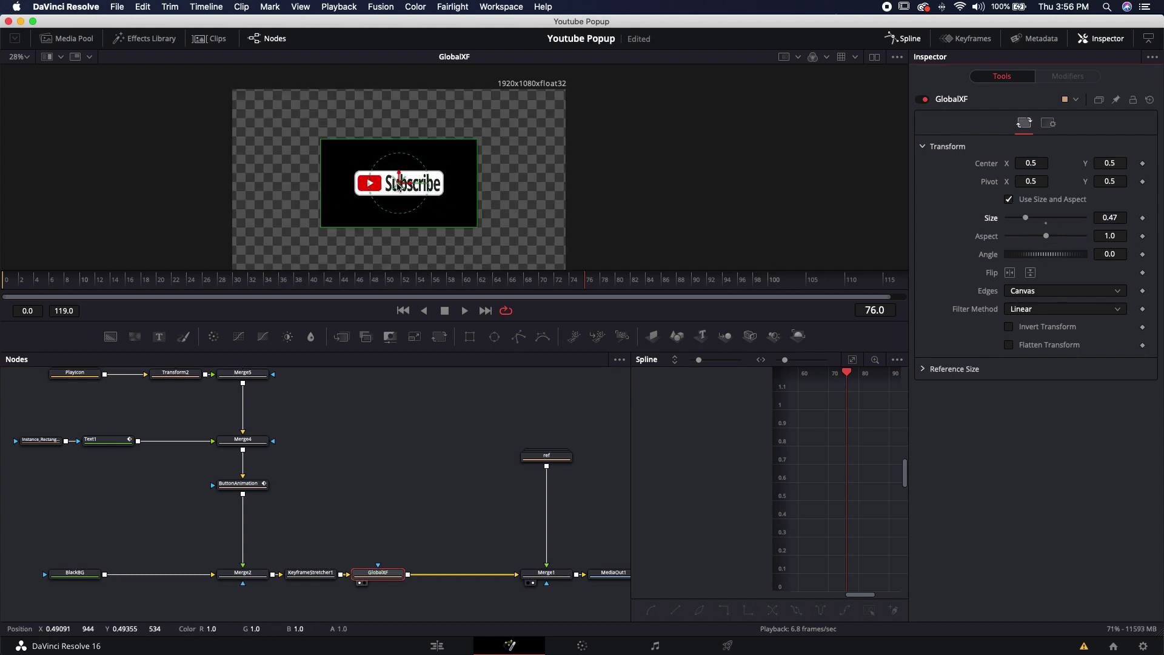
pyautogui.moveTo(398, 182); pyautogui.dragTo(400, 242)
# - Make the BlackBG background fully transparent by setting its alpha to 0
pyautogui.scroll(-3, 242, 539)
pyautogui.hscroll(-3, 243, 539)
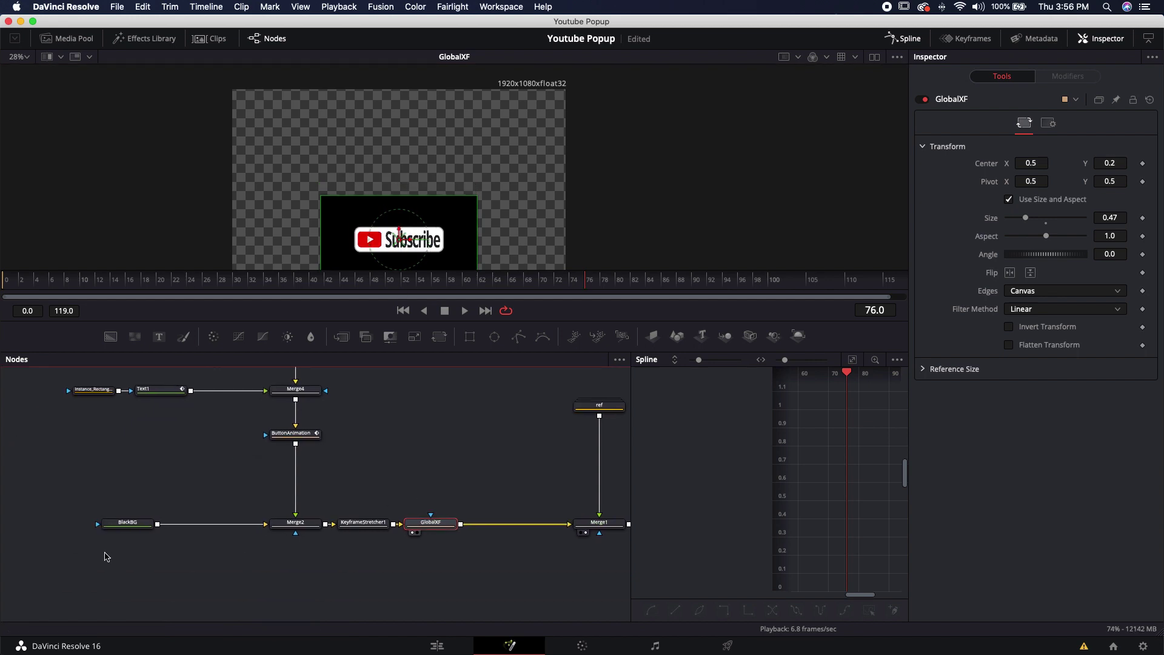
pyautogui.click(125, 522)
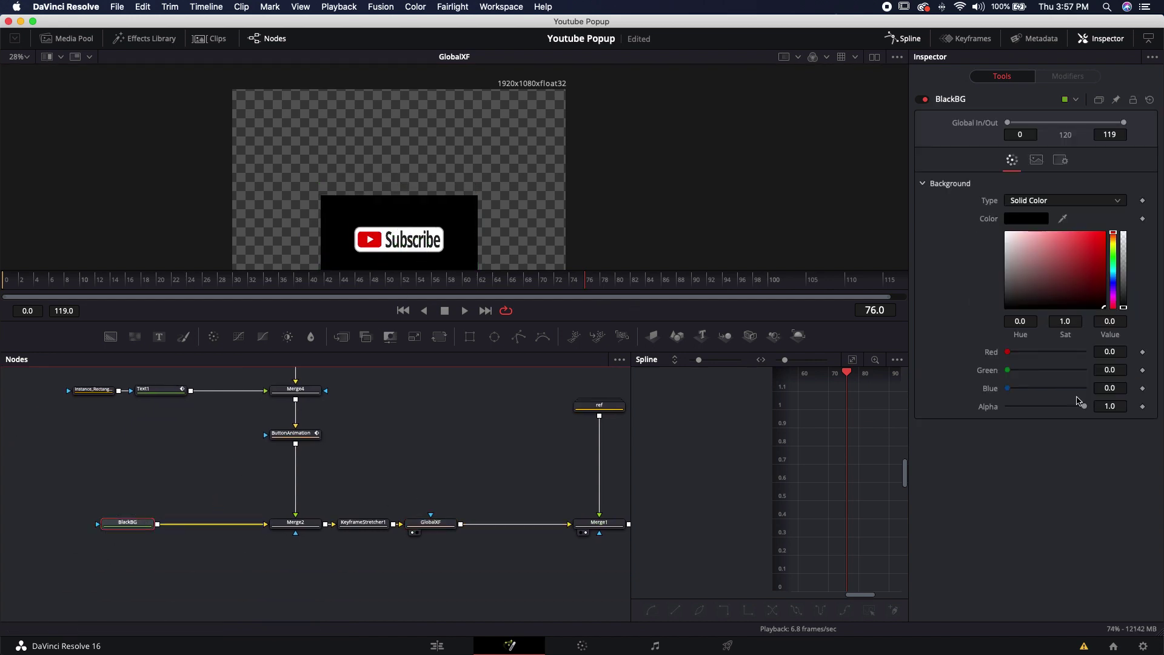
pyautogui.moveTo(1083, 405); pyautogui.dragTo(958, 406)
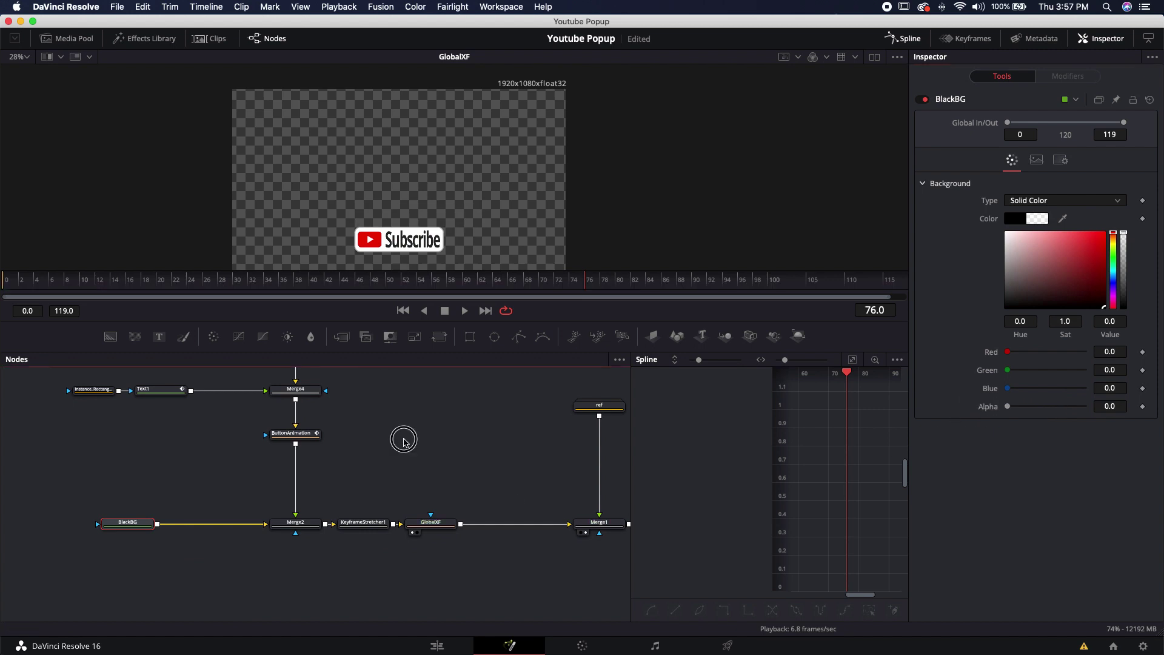
# - Enable motion blur on the Text1 node with a quality of 5
pyautogui.moveTo(403, 440); pyautogui.dragTo(388, 479)
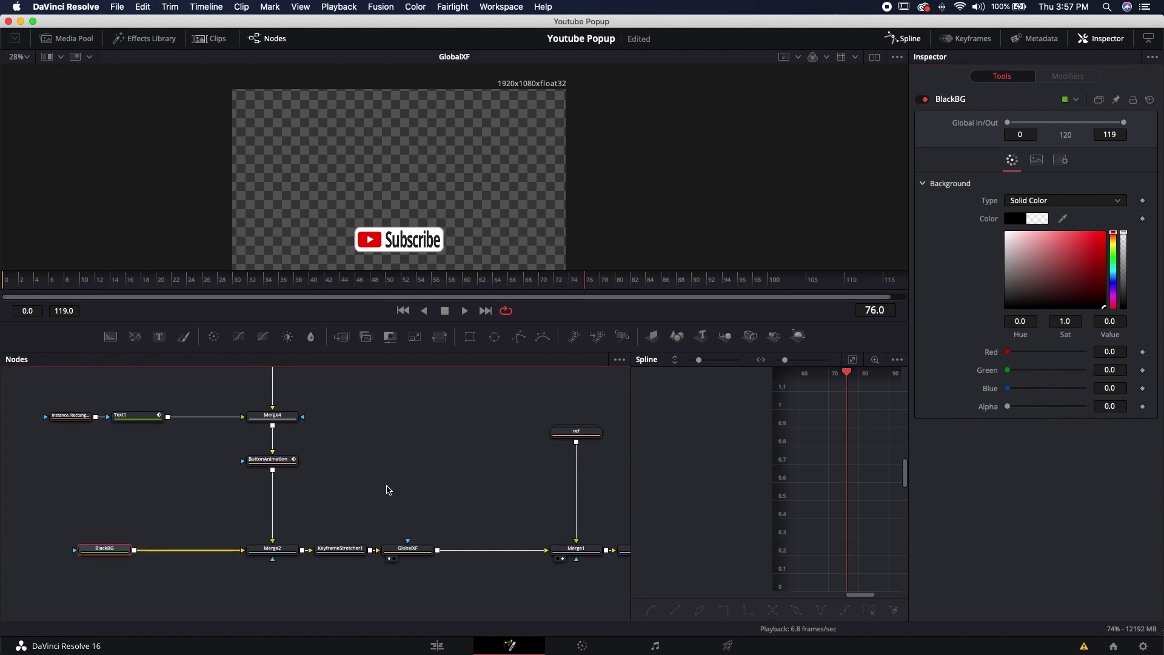
pyautogui.click(134, 415)
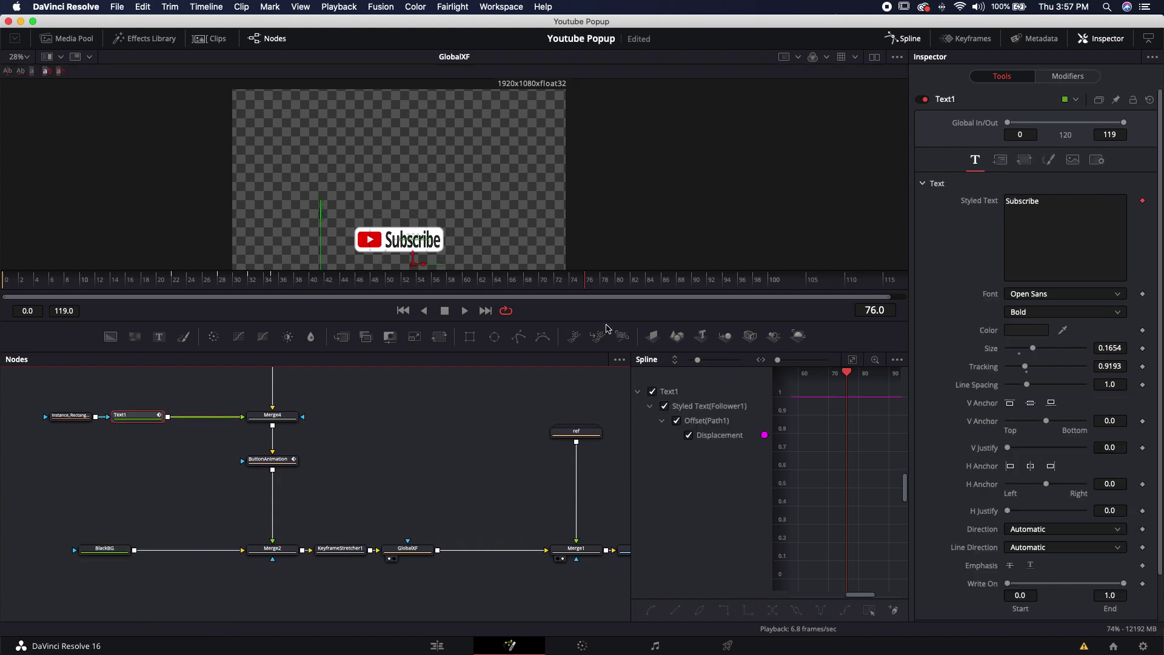
pyautogui.click(1096, 159)
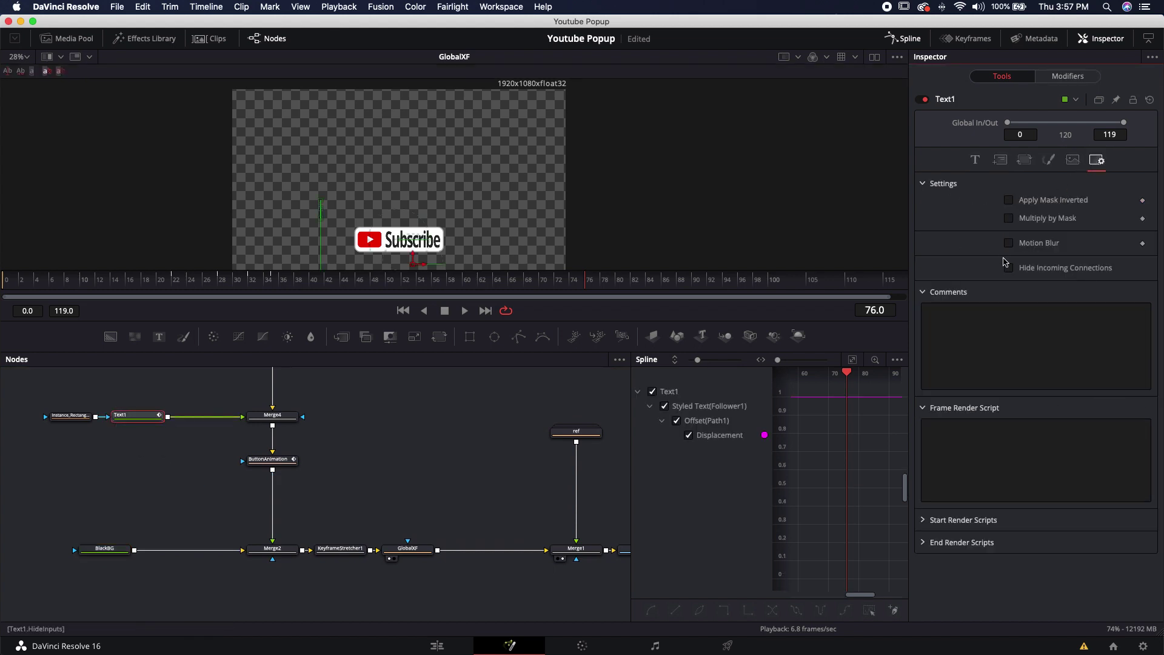
pyautogui.click(1008, 242)
pyautogui.moveTo(1022, 258); pyautogui.dragTo(1051, 260)
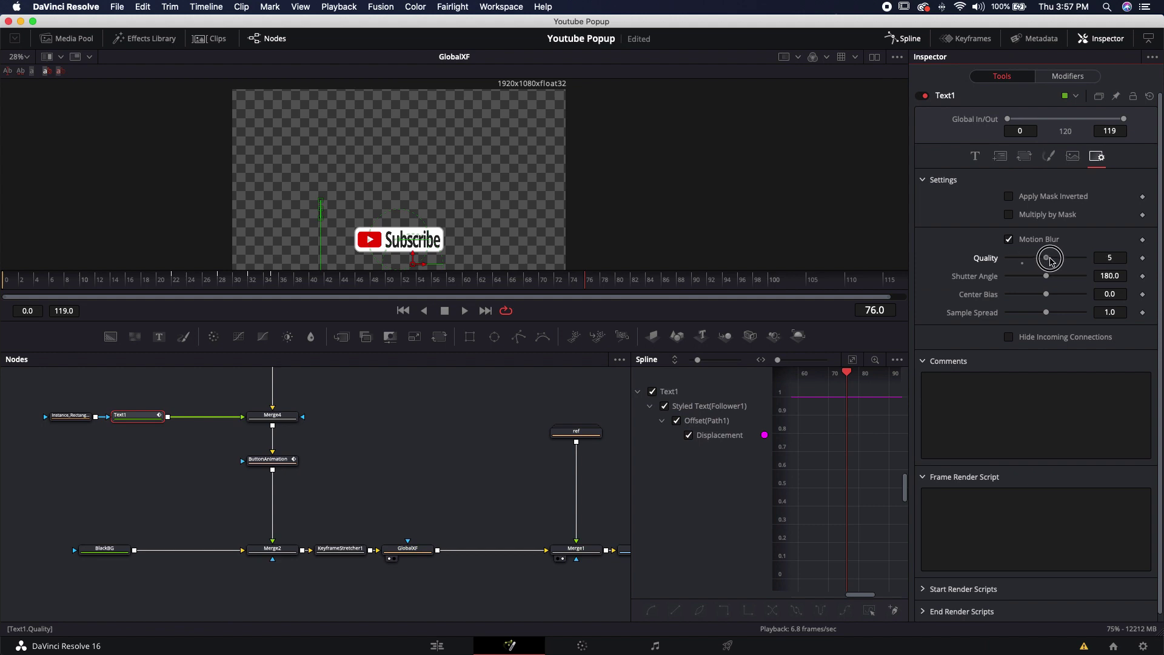
# - Enable motion blur on the ButtonAnimation node with a quality of 7
pyautogui.click(284, 460)
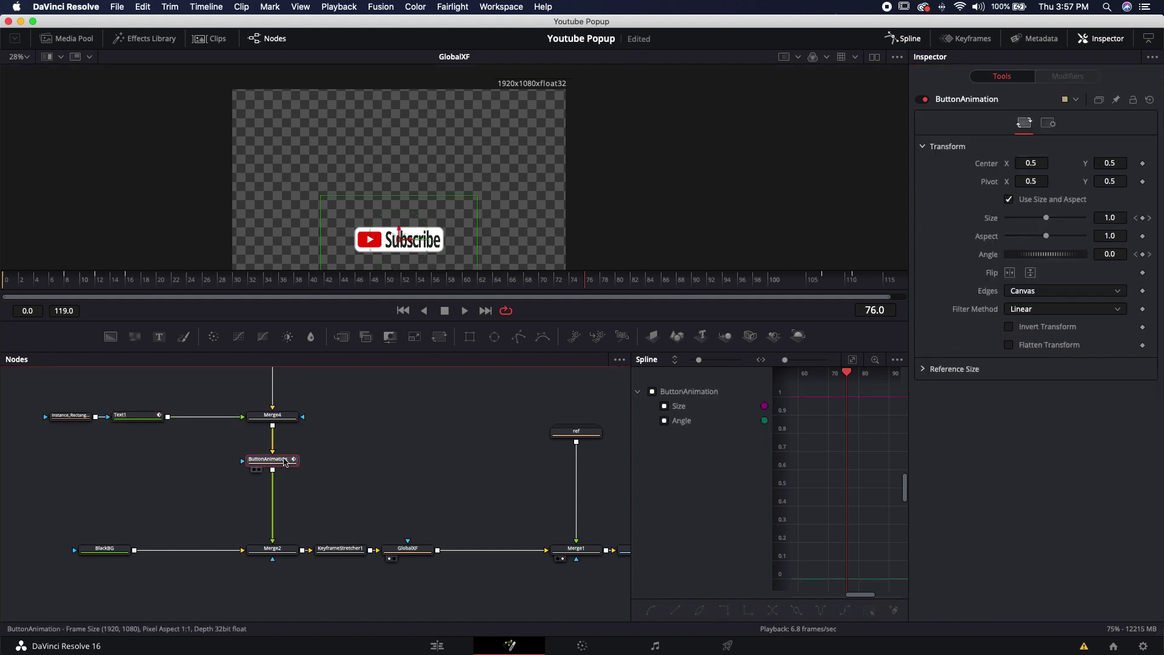
pyautogui.click(1048, 123)
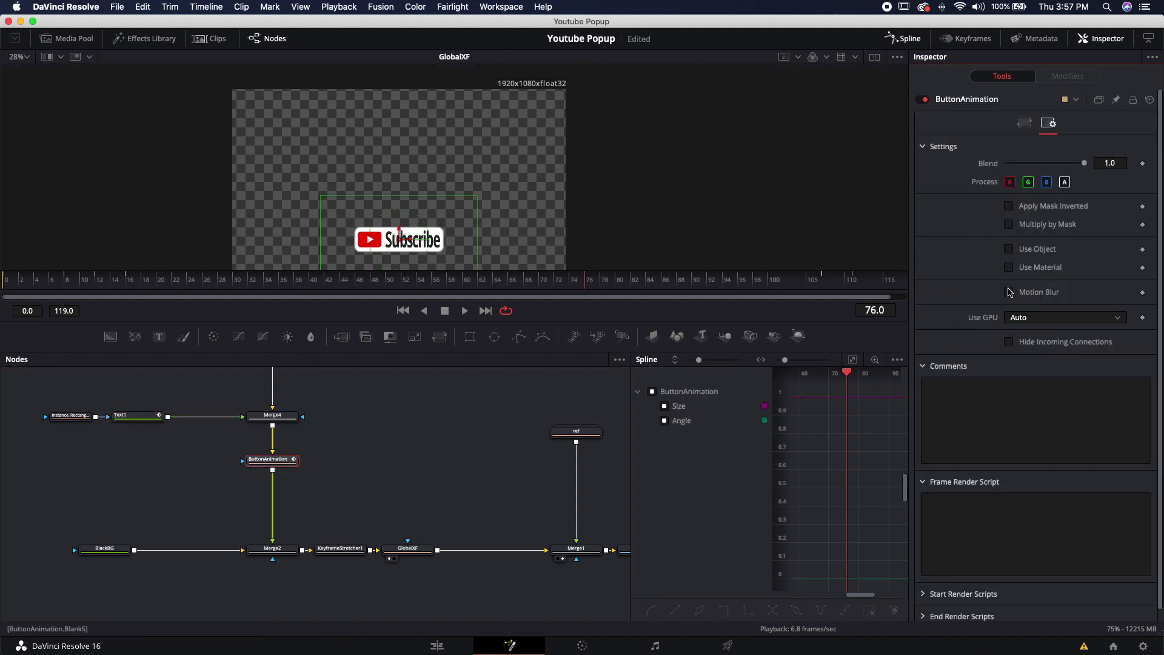
pyautogui.click(1008, 292)
pyautogui.scroll(-3, 1009, 293)
pyautogui.moveTo(1024, 226); pyautogui.dragTo(1060, 229)
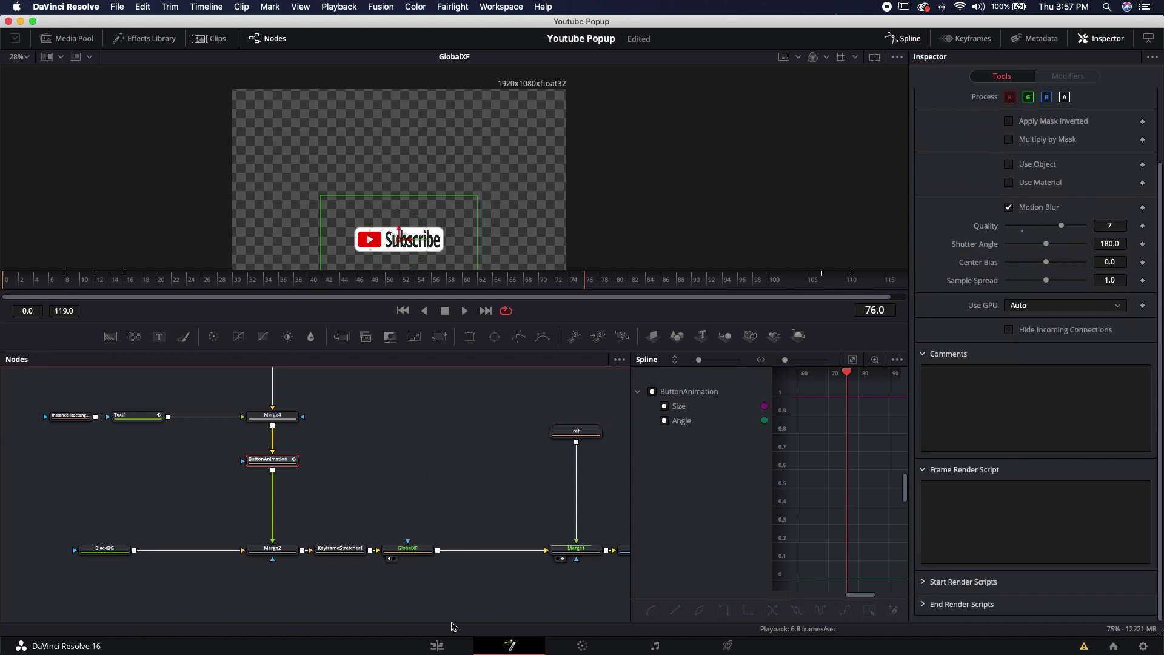
# - Delete Merge1 so GlobalXF feeds MediaOut1 directly without the ref node, and show MediaOut1 in the viewer
pyautogui.click(448, 644)
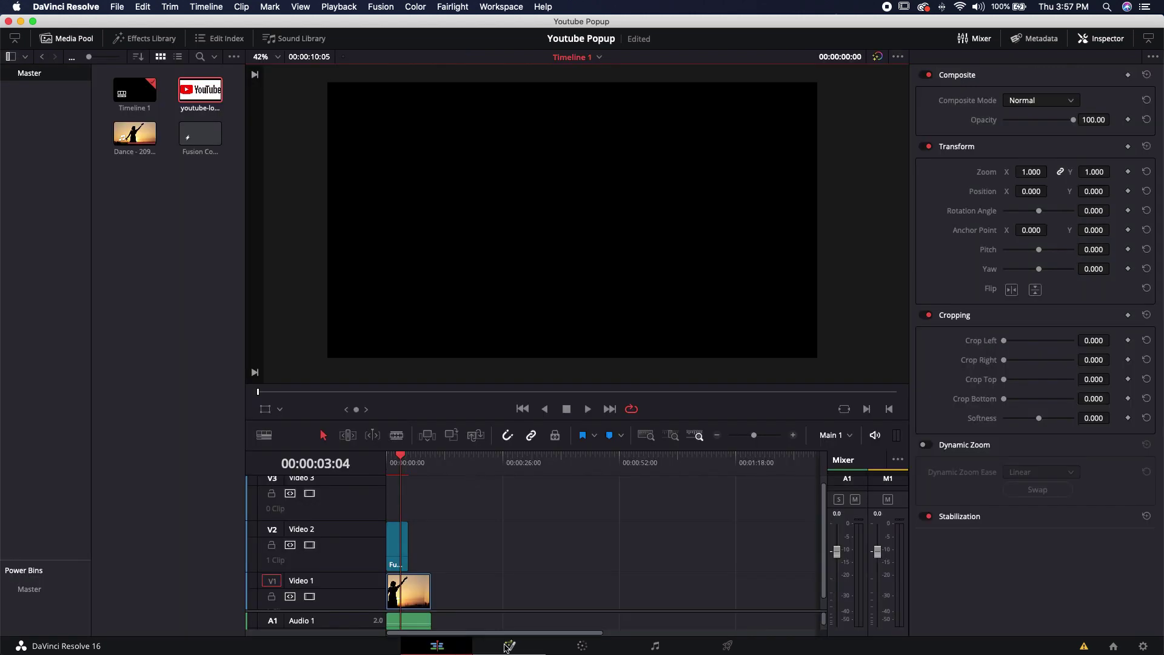
pyautogui.click(510, 645)
pyautogui.moveTo(525, 470); pyautogui.dragTo(405, 467)
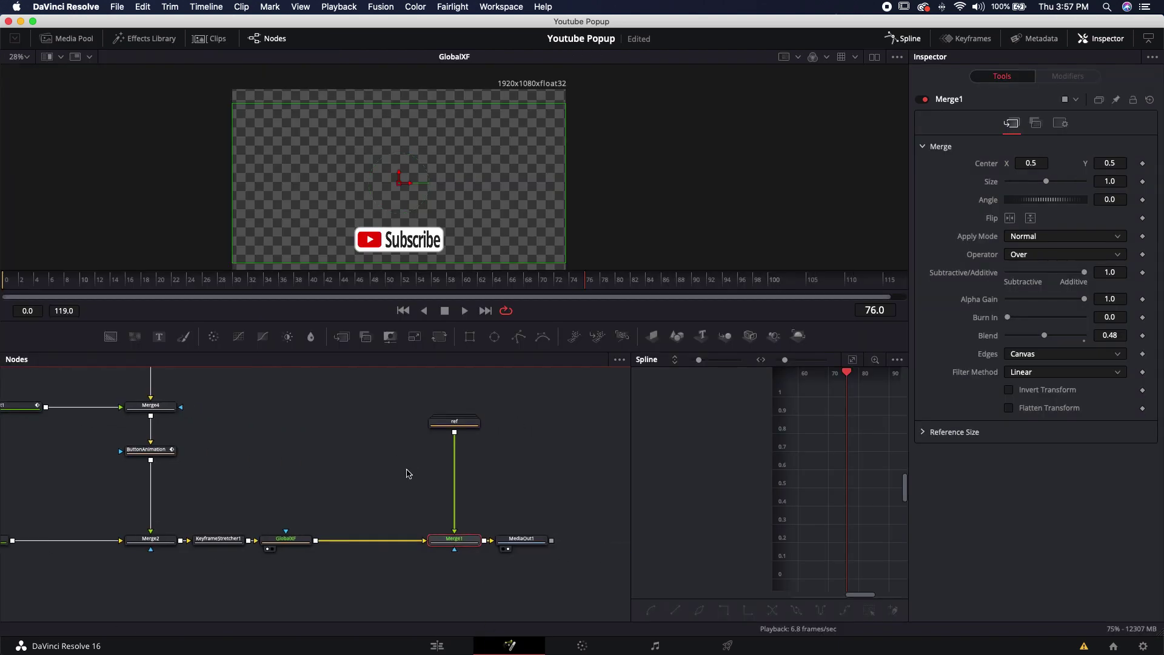
pyautogui.moveTo(437, 506); pyautogui.dragTo(463, 562)
pyautogui.press('Delete')
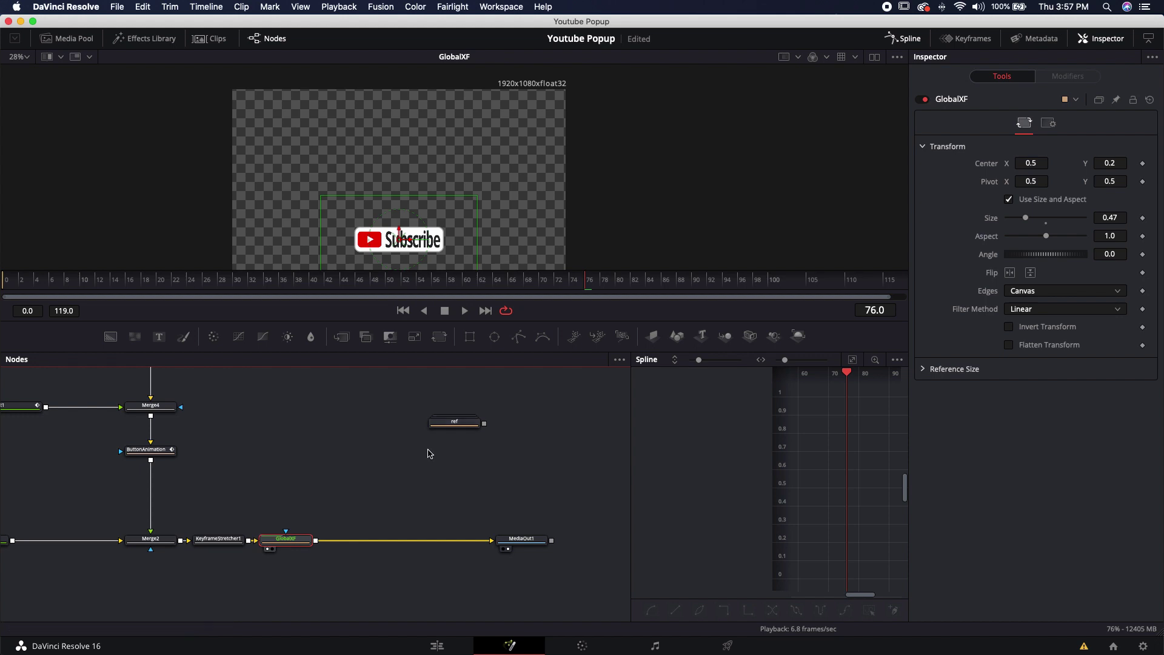
pyautogui.click(502, 549)
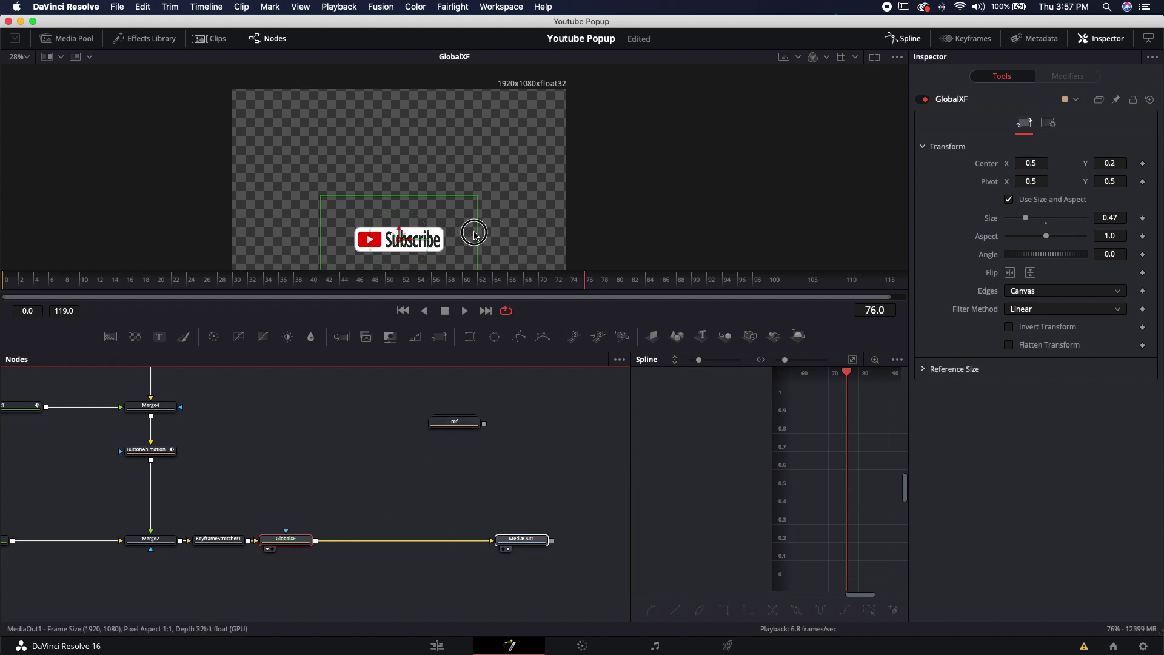
pyautogui.click(338, 490)
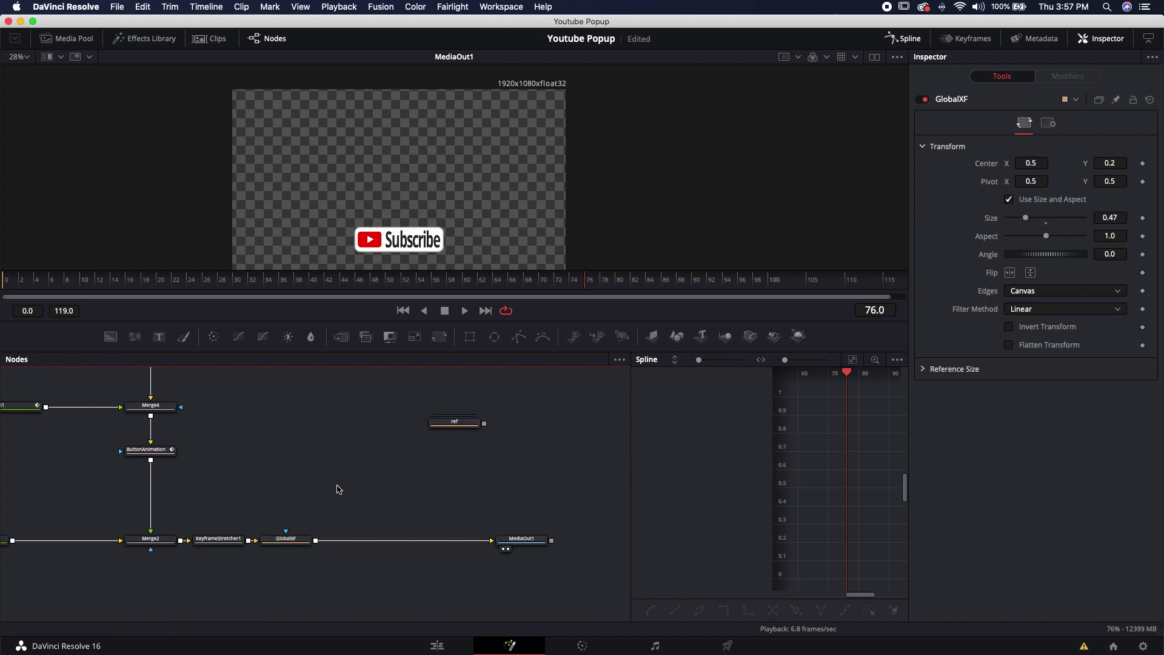
# - Play the timeline on the Edit page to review the Subscribe popup over the dance clip
pyautogui.click(432, 647)
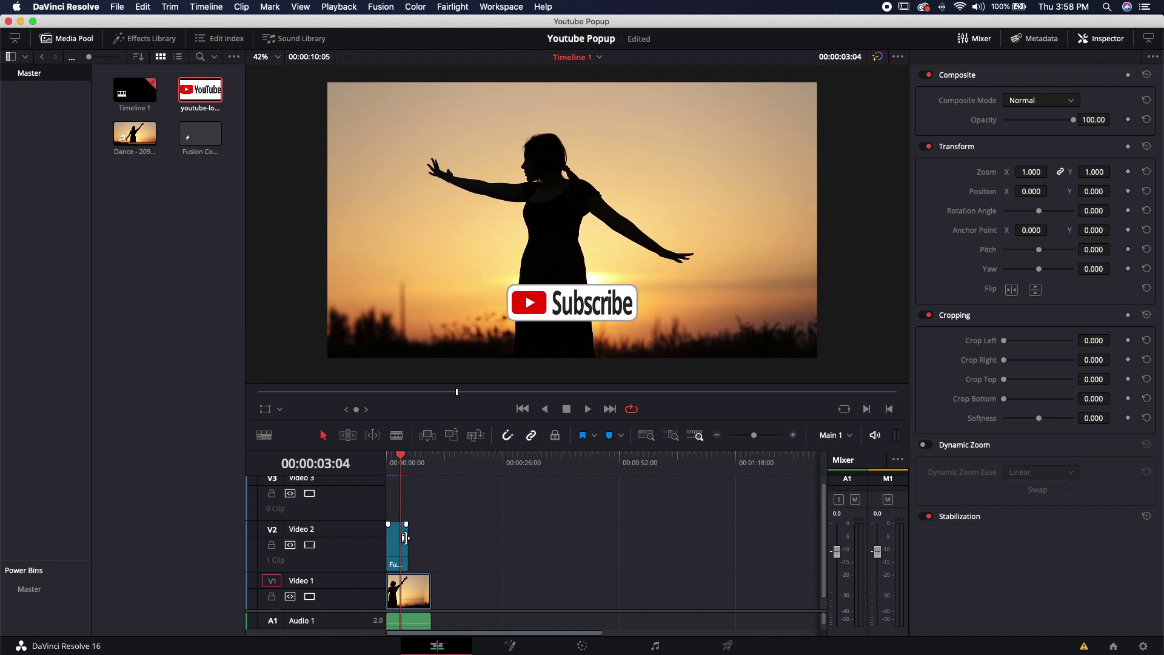
pyautogui.press('space')
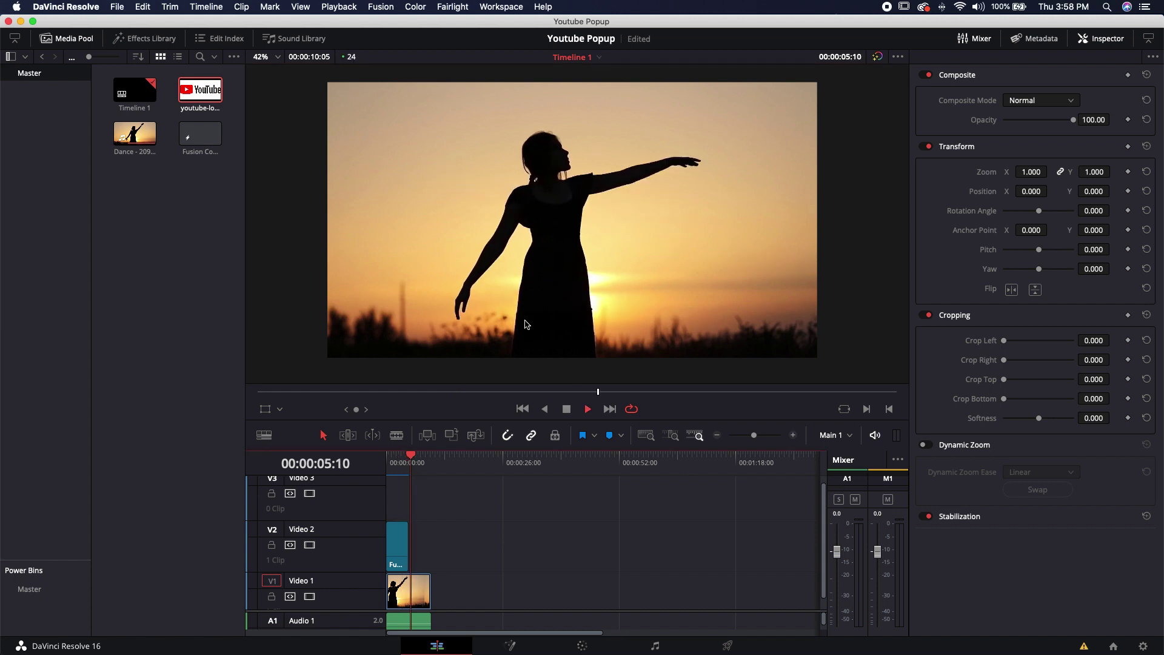